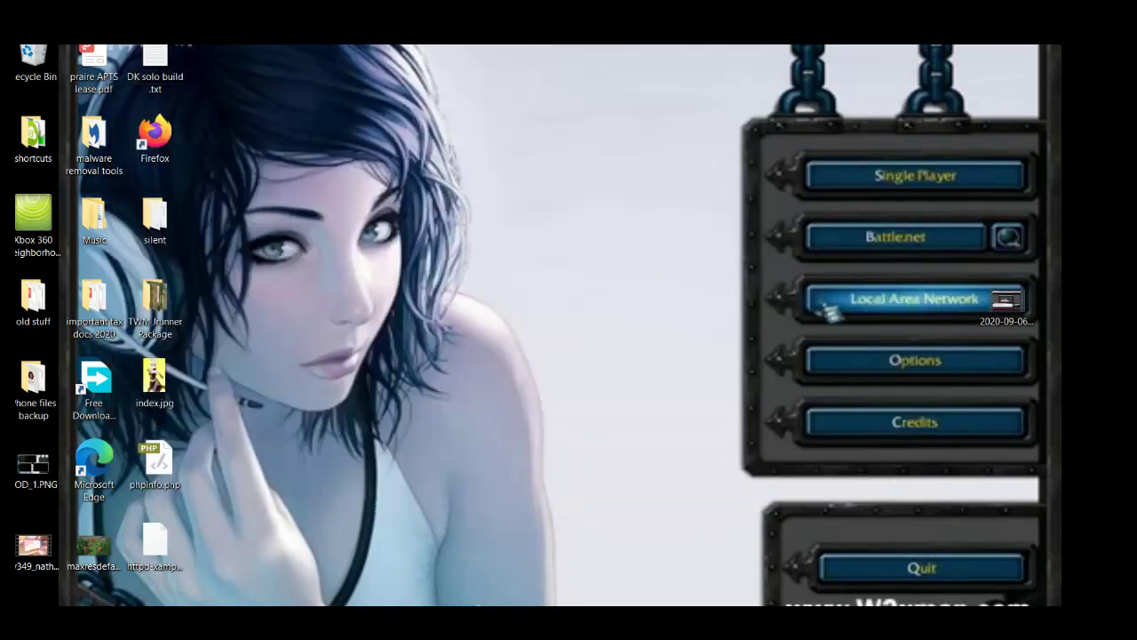
# Open the silent 14 folder and look at the contents of its Listener Source subfolder
pyautogui.click(501, 622)
pyautogui.click(500, 622)
pyautogui.click(569, 560)
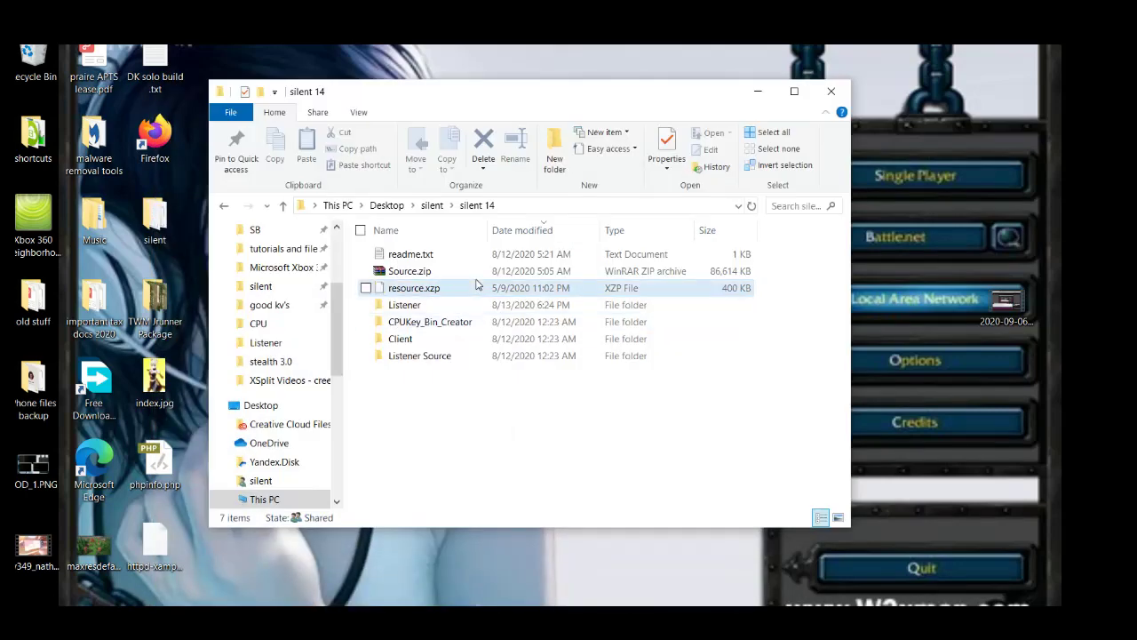
pyautogui.moveTo(377, 91); pyautogui.dragTo(436, 105)
pyautogui.click(456, 371)
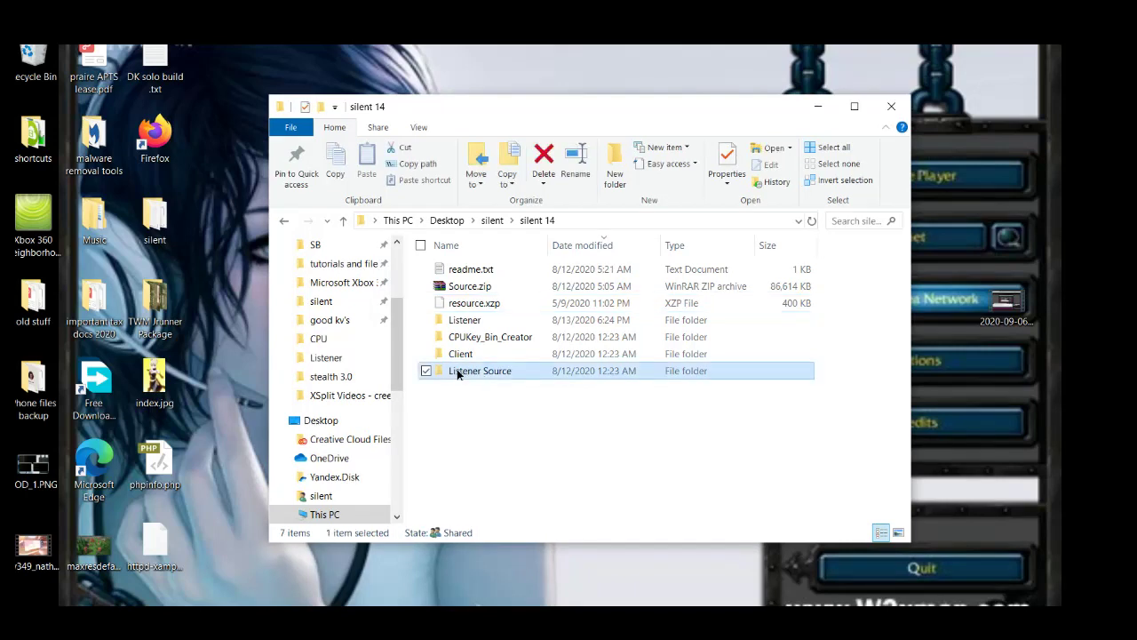
pyautogui.doubleClick(457, 371)
pyautogui.hotkey('ctrl', 'a')
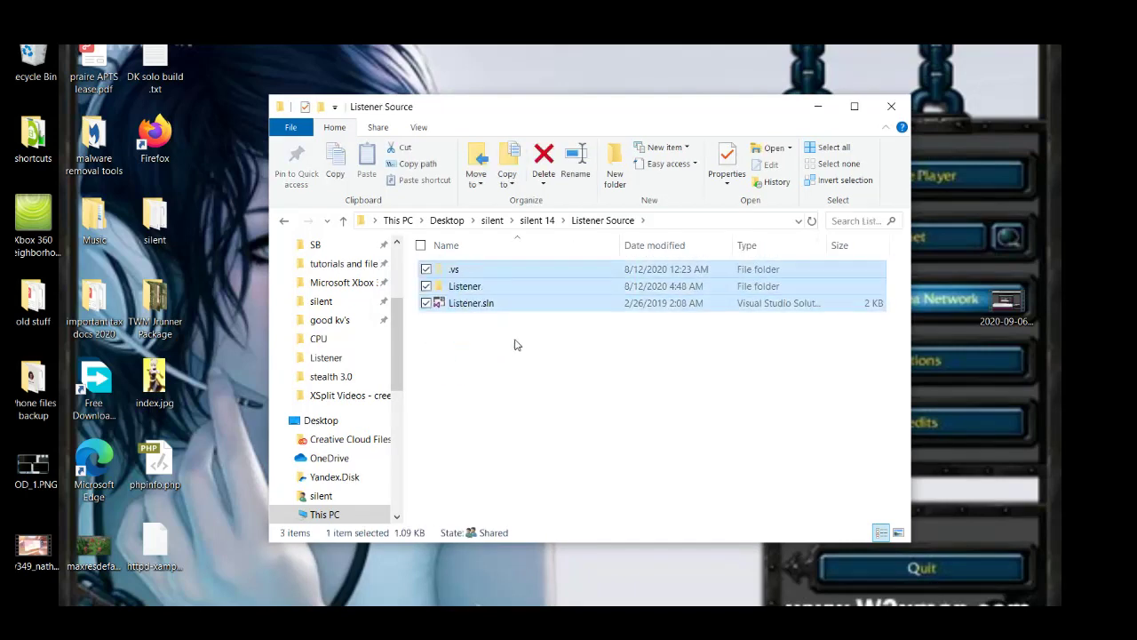
pyautogui.click(516, 345)
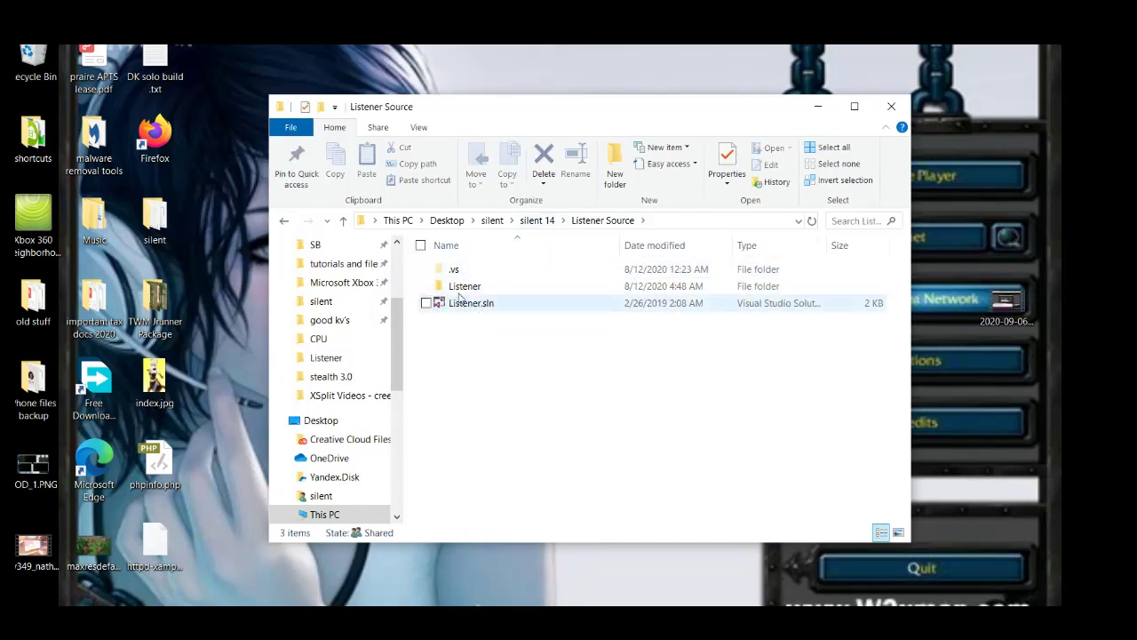
pyautogui.click(529, 221)
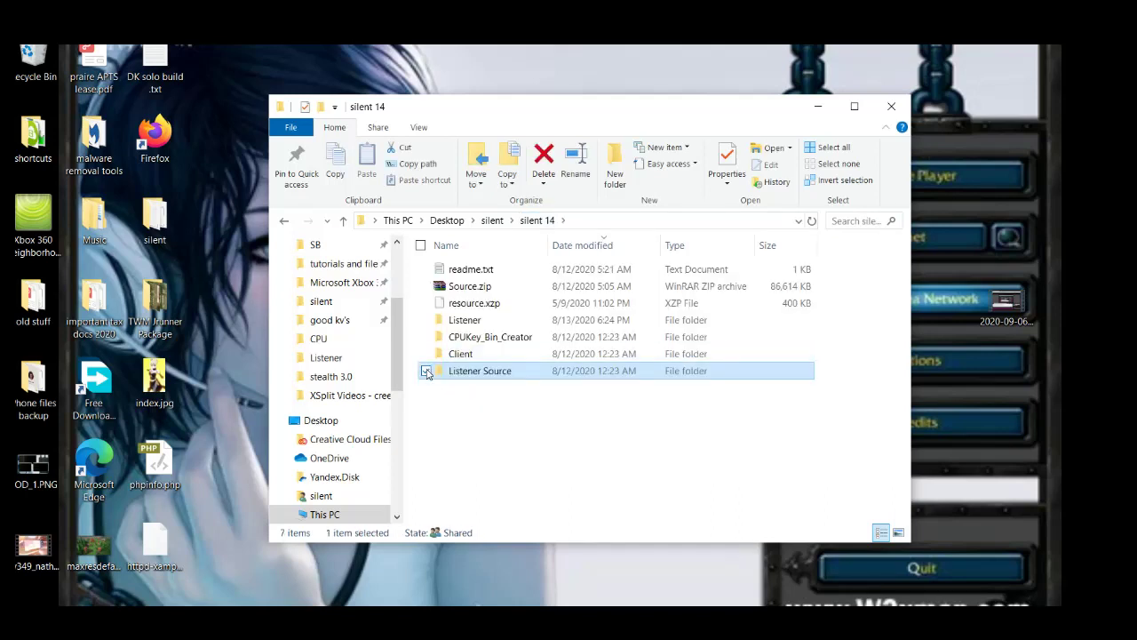
pyautogui.click(427, 371)
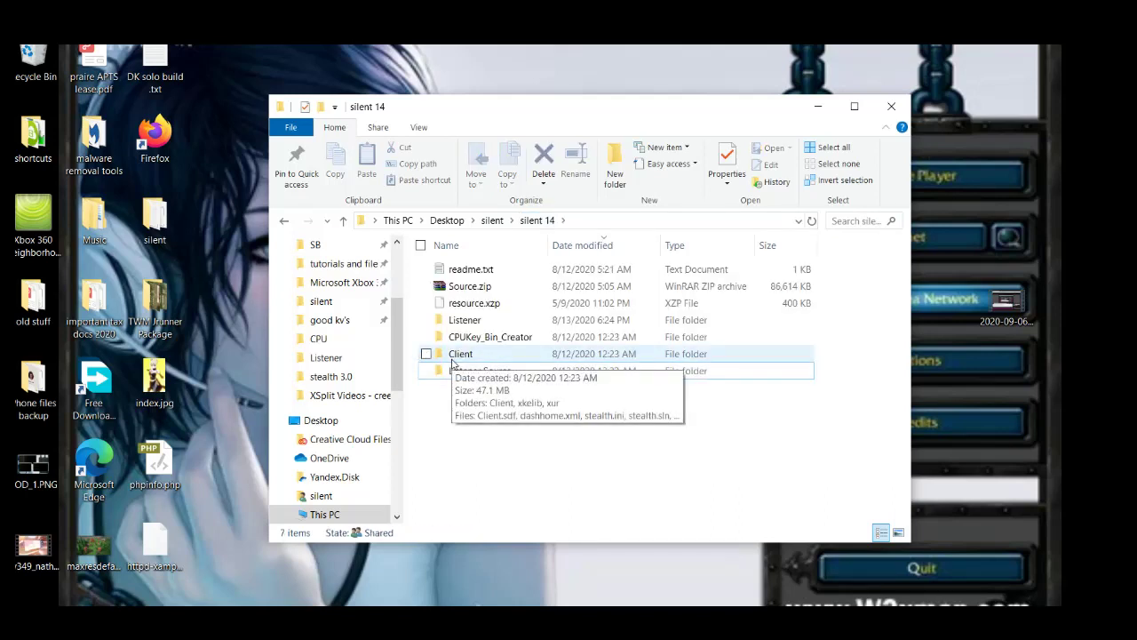
# Open the CPUKey_Bin_Creator folder in silent 14 and launch CPUKey Bin Creator.exe
pyautogui.doubleClick(455, 336)
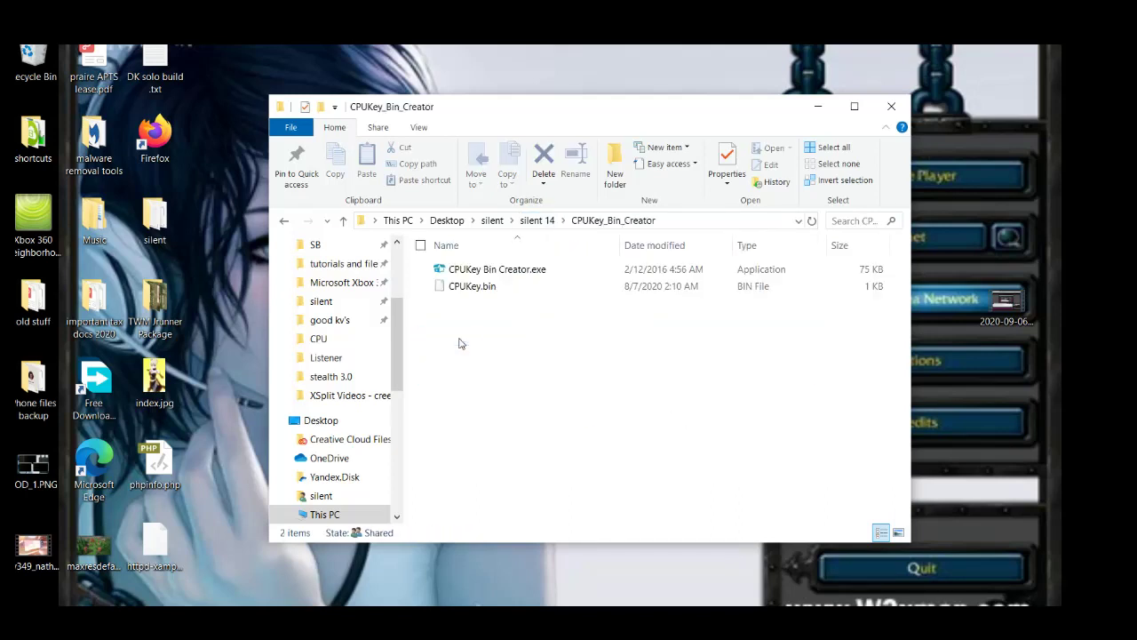
pyautogui.click(426, 287)
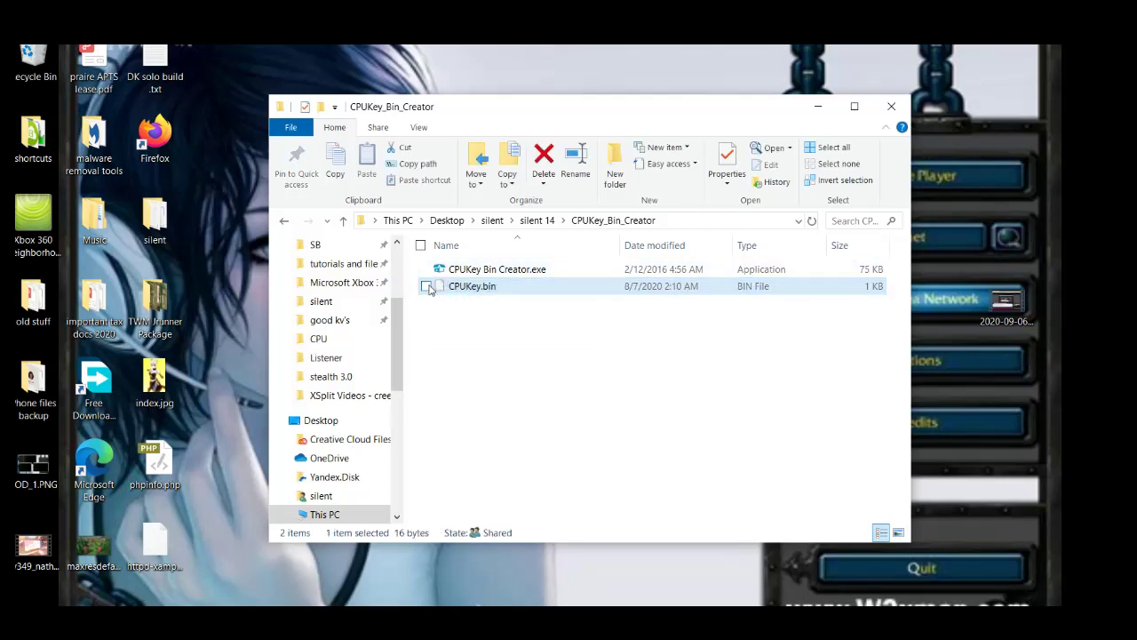
pyautogui.click(426, 286)
pyautogui.doubleClick(453, 269)
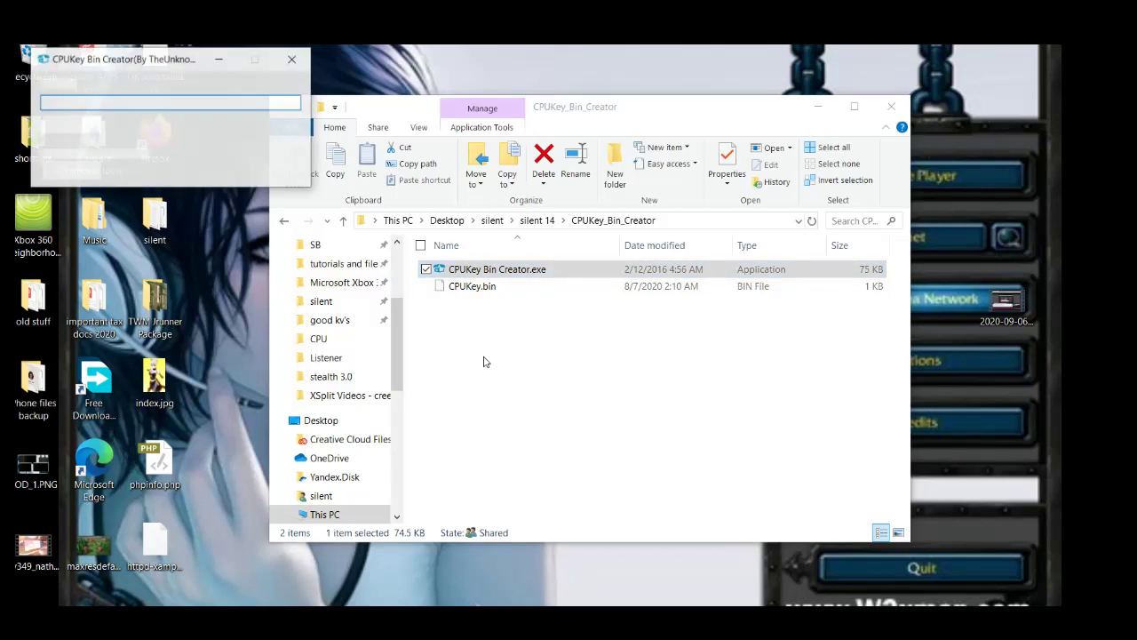
pyautogui.moveTo(95, 60); pyautogui.dragTo(422, 172)
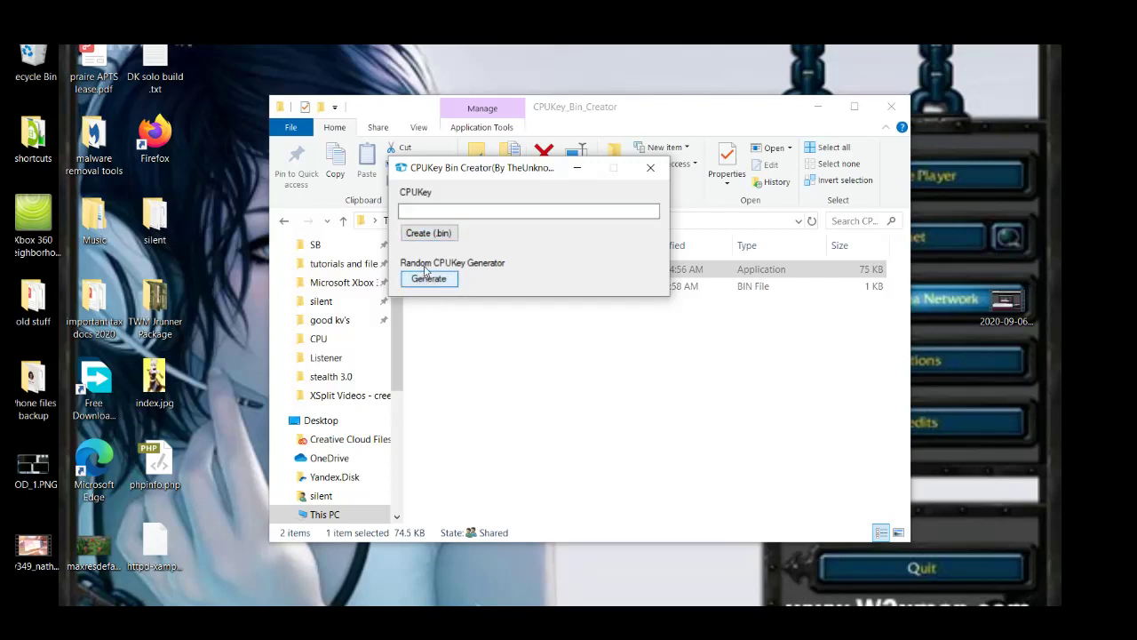
# Generate a new CPUKey.bin with the random CPUKey generator and close the creator tool
pyautogui.moveTo(443, 177); pyautogui.dragTo(692, 303)
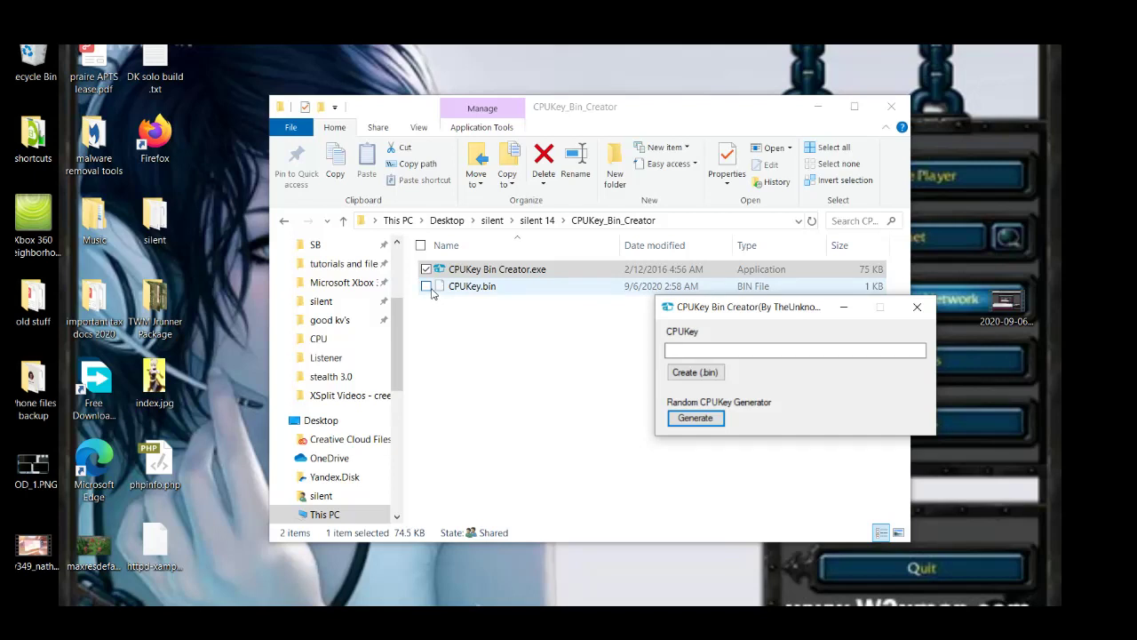
pyautogui.moveTo(734, 307); pyautogui.dragTo(617, 248)
pyautogui.click(800, 247)
pyautogui.click(453, 307)
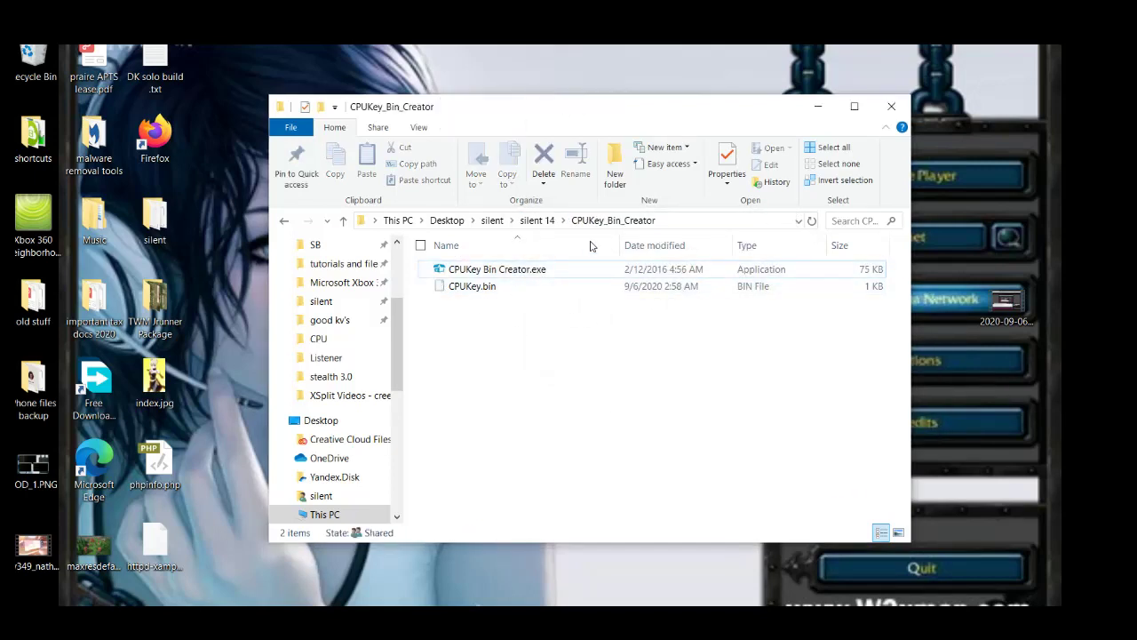
pyautogui.click(425, 286)
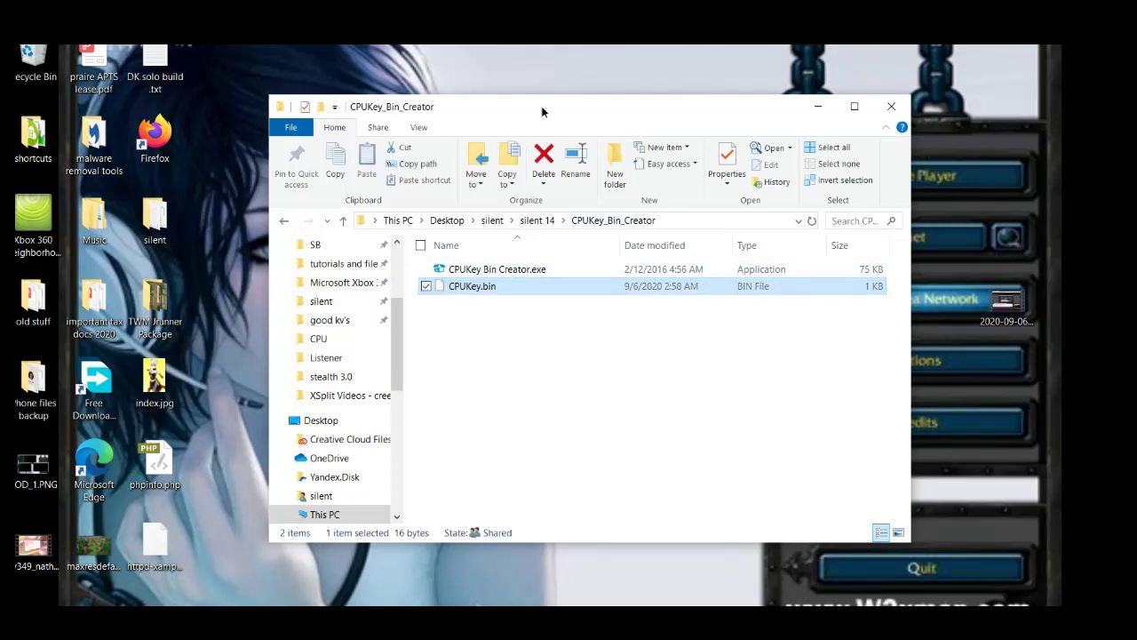
# Return to the silent 14 folder and read the setup instructions in readme.txt
pyautogui.moveTo(542, 111); pyautogui.dragTo(517, 103)
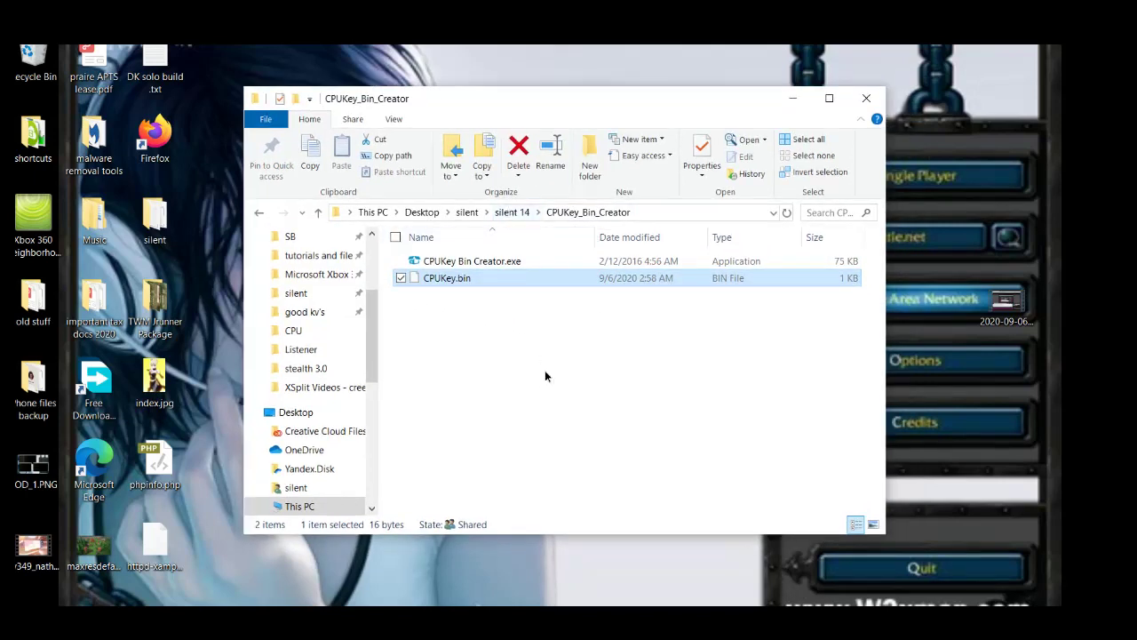
pyautogui.click(512, 212)
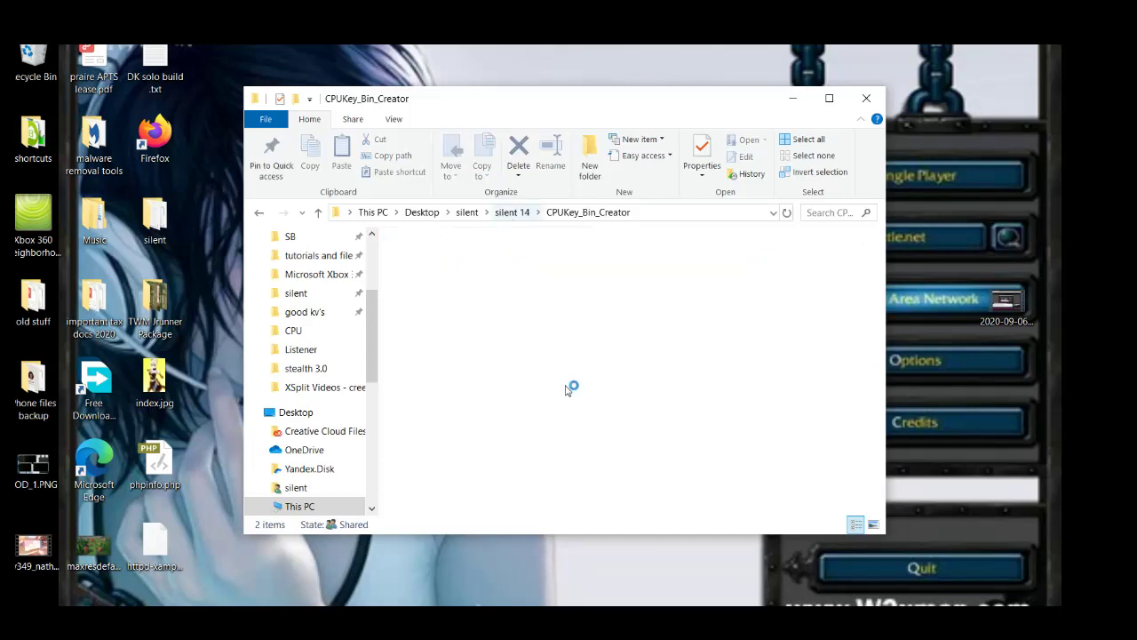
pyautogui.click(499, 423)
pyautogui.doubleClick(428, 265)
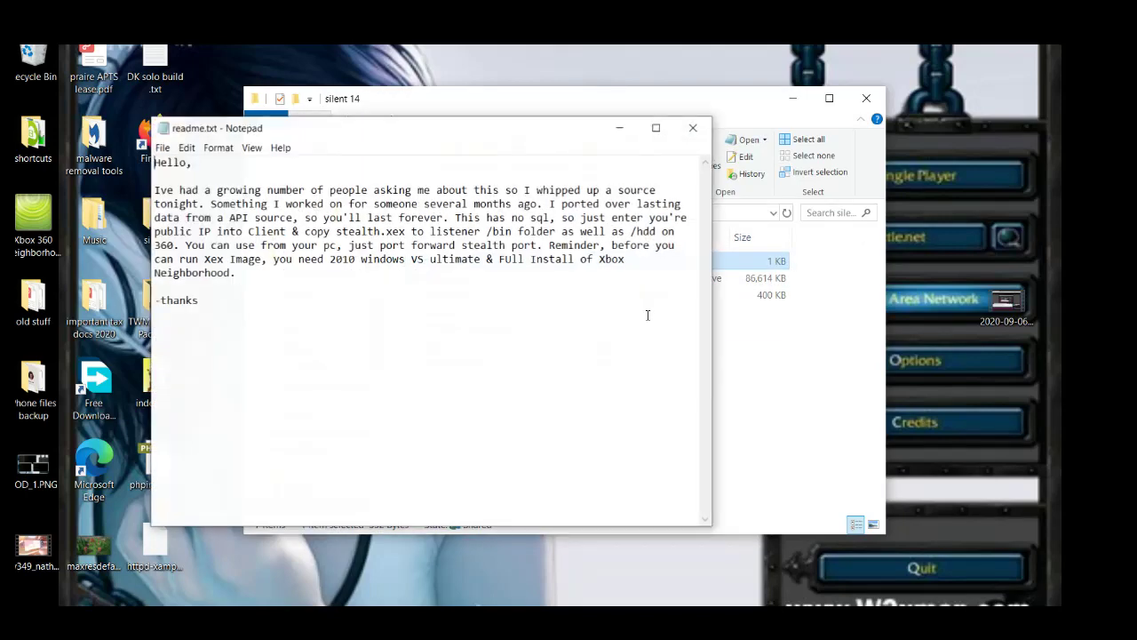
pyautogui.click(693, 127)
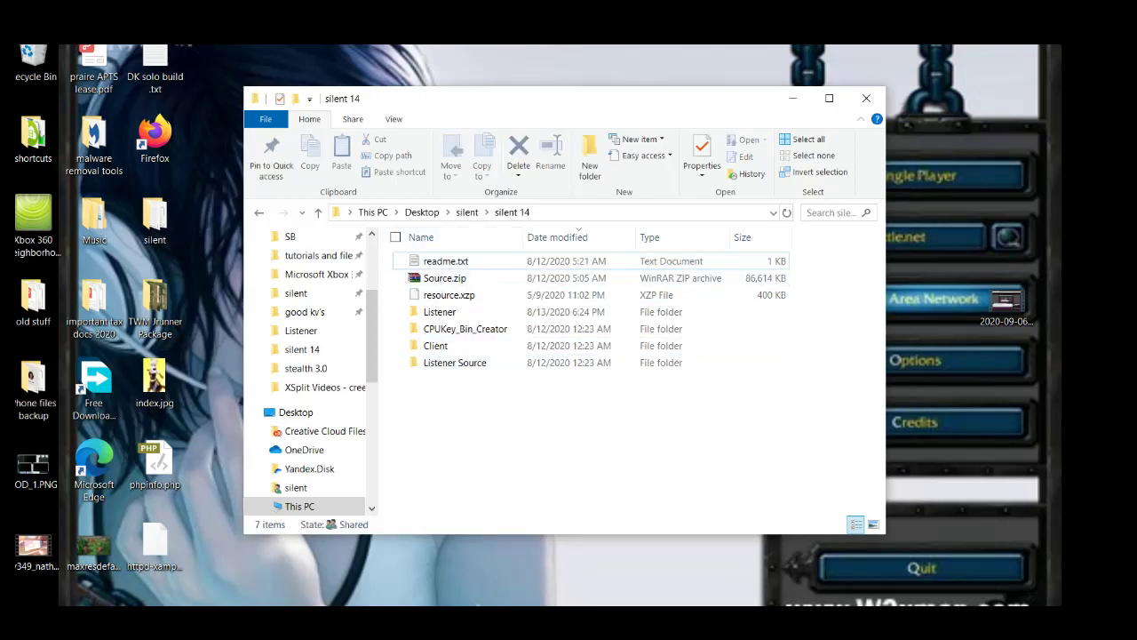
# Open Firefox, turn off the FoxyProxy proxy and go to google.com
pyautogui.doubleClick(173, 141)
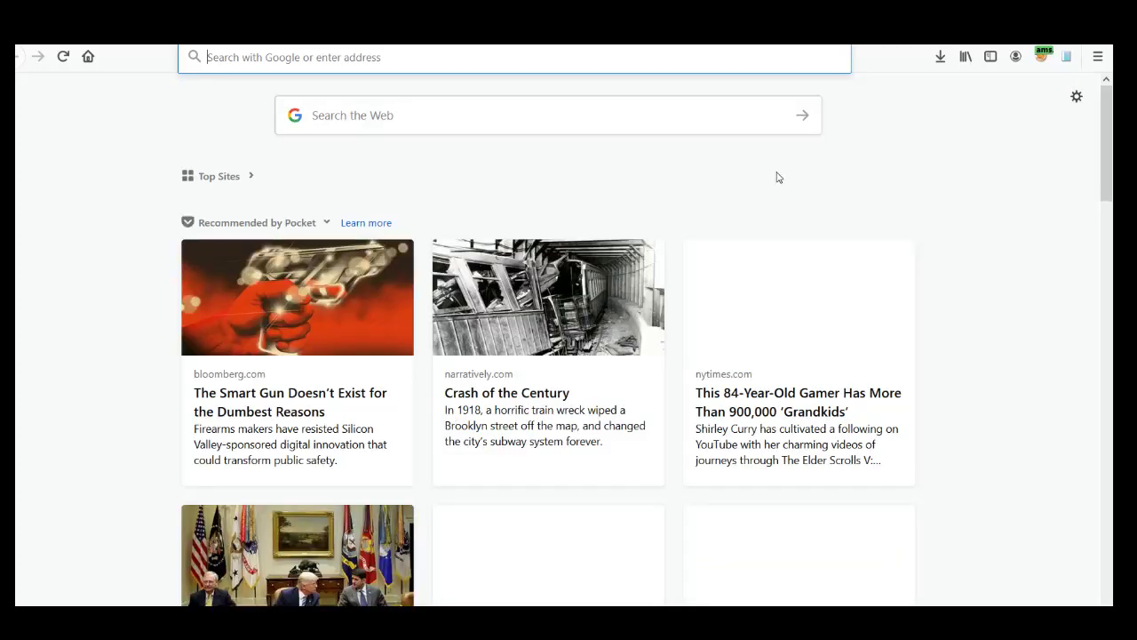
pyautogui.click(1039, 57)
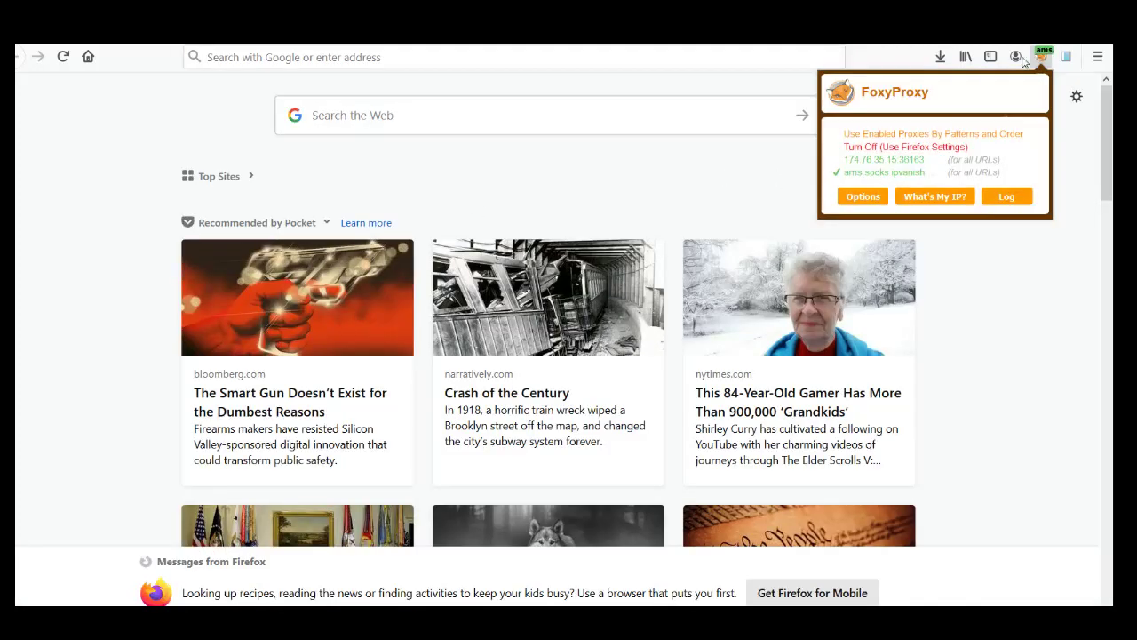
pyautogui.click(864, 151)
pyautogui.click(398, 55)
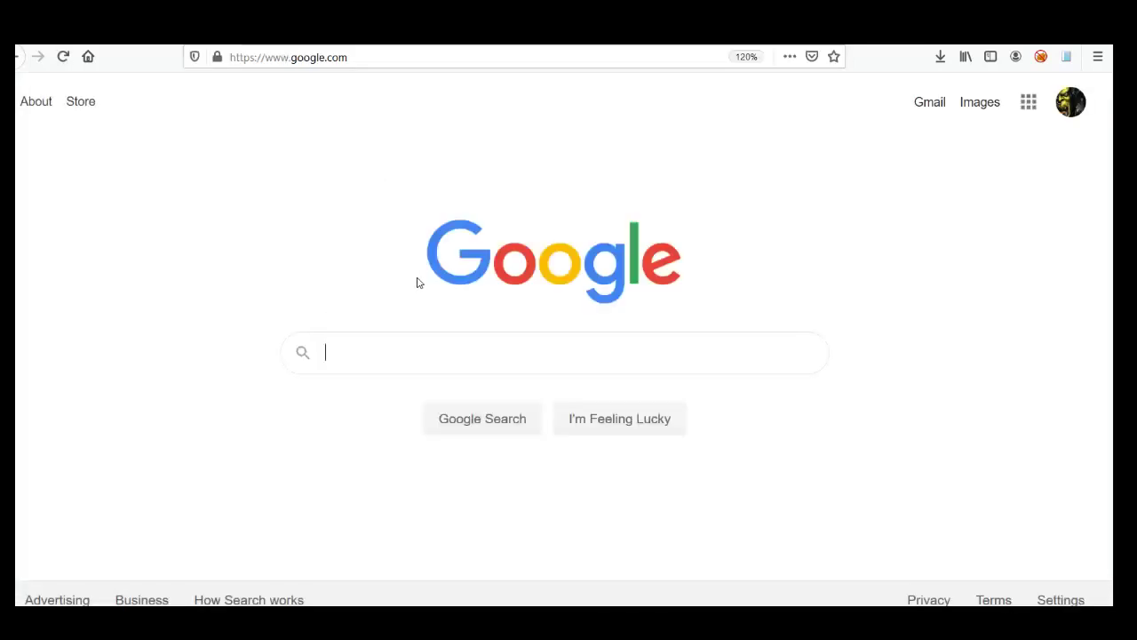
# Search Google for "whats my ip address"
pyautogui.write('e')
pyautogui.press('BackSpace')
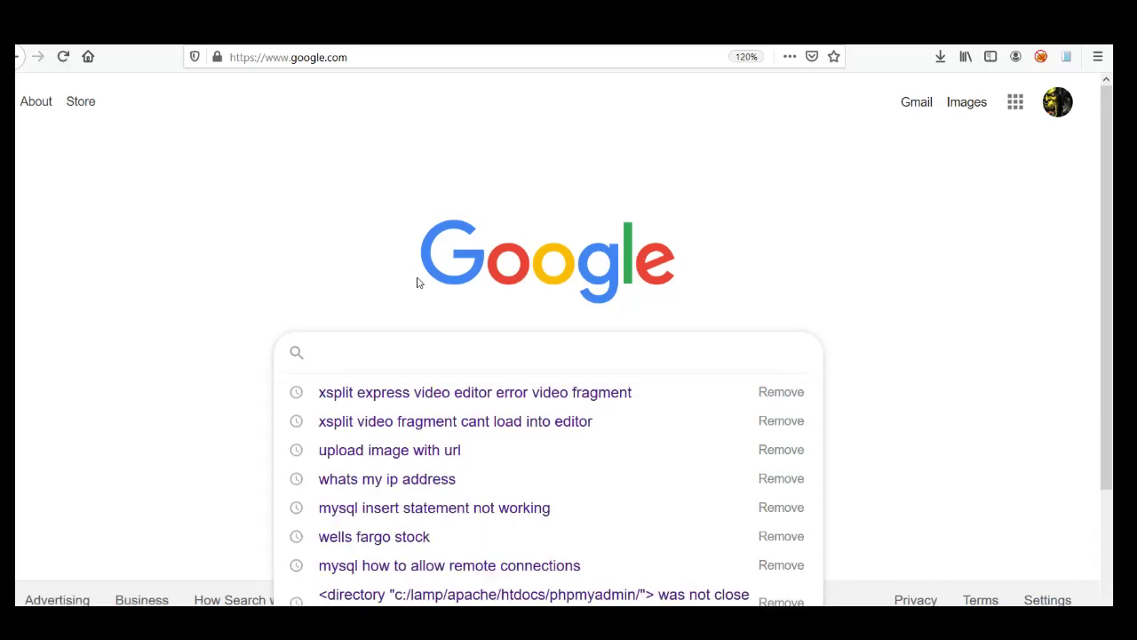
pyautogui.write('whats m')
pyautogui.press('Down')
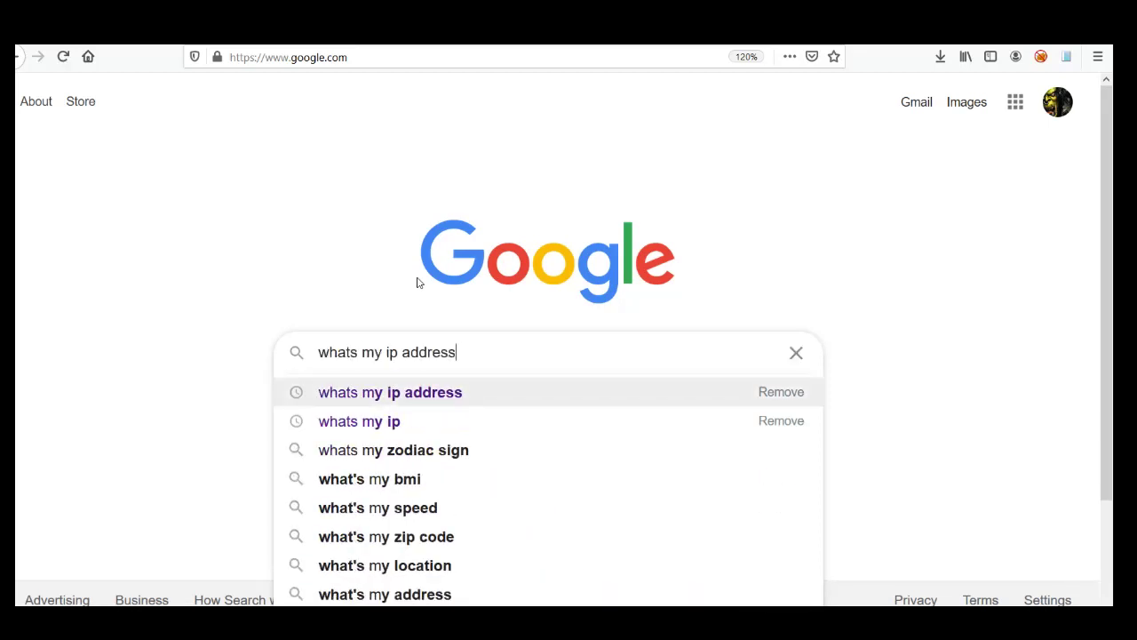
pyautogui.press('Return')
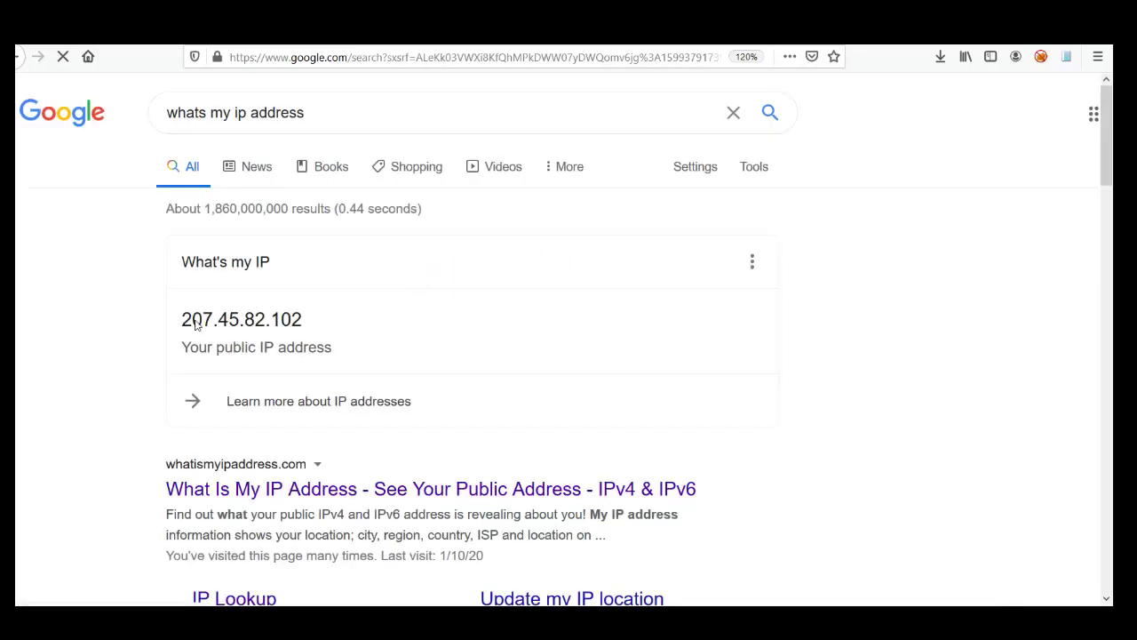
# Copy the public IP address from the search result
pyautogui.moveTo(180, 319); pyautogui.dragTo(306, 322)
pyautogui.click(178, 321)
pyautogui.rightClick(251, 319)
pyautogui.click(278, 329)
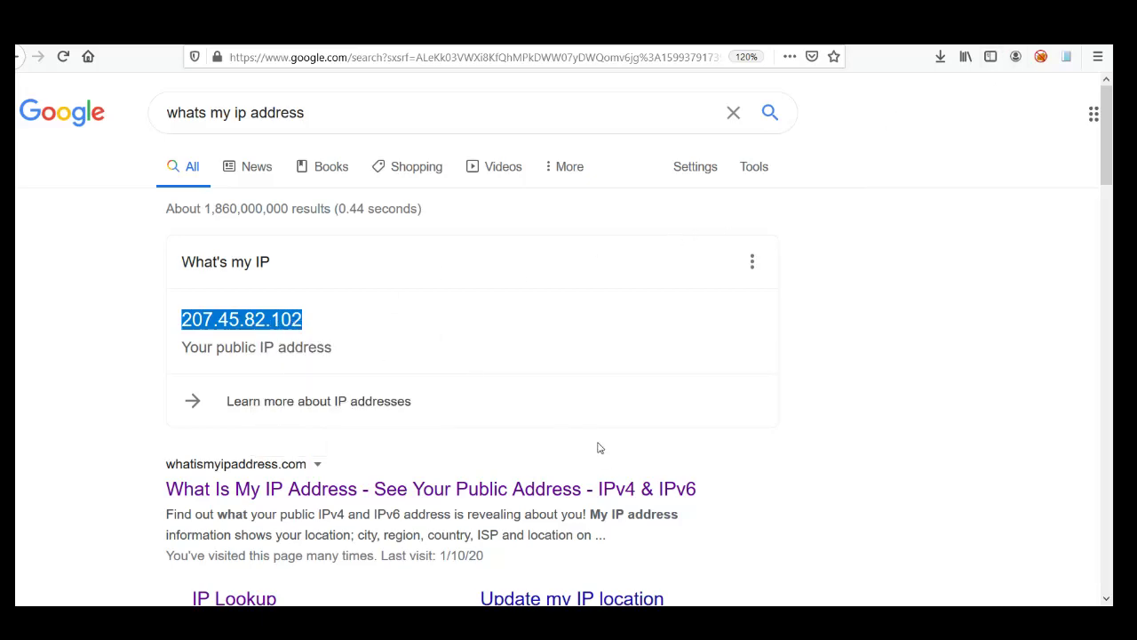
# Switch to the stealth solution in Visual Studio, maximize it and open Network.cpp from the project's Source Files
pyautogui.hotkey('alt', 'Tab')
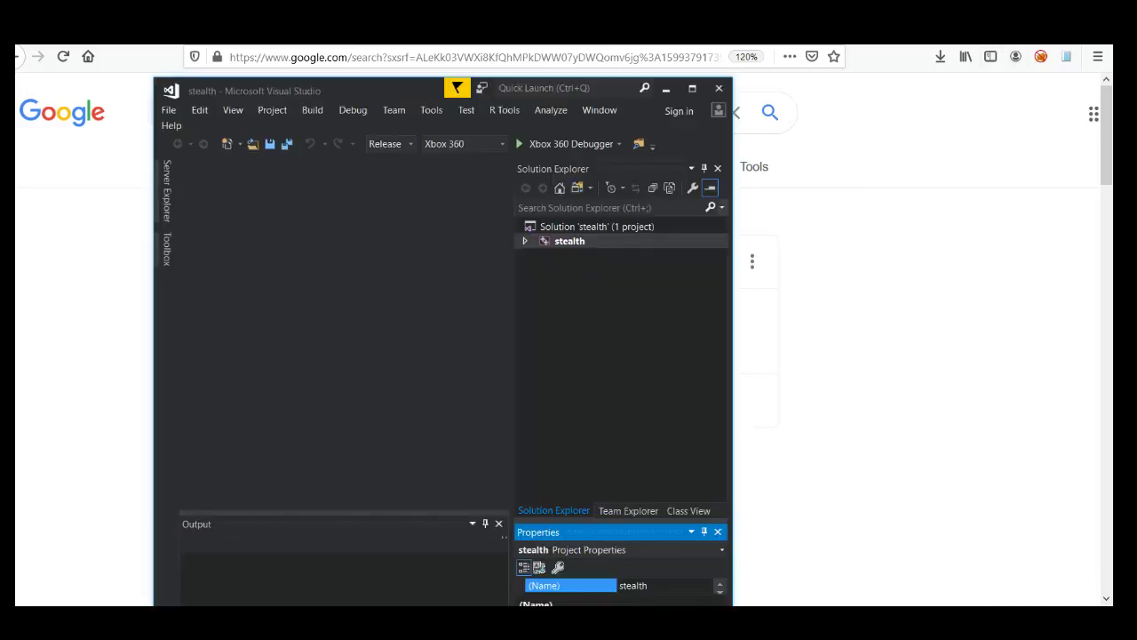
pyautogui.click(696, 90)
pyautogui.click(918, 177)
pyautogui.click(912, 174)
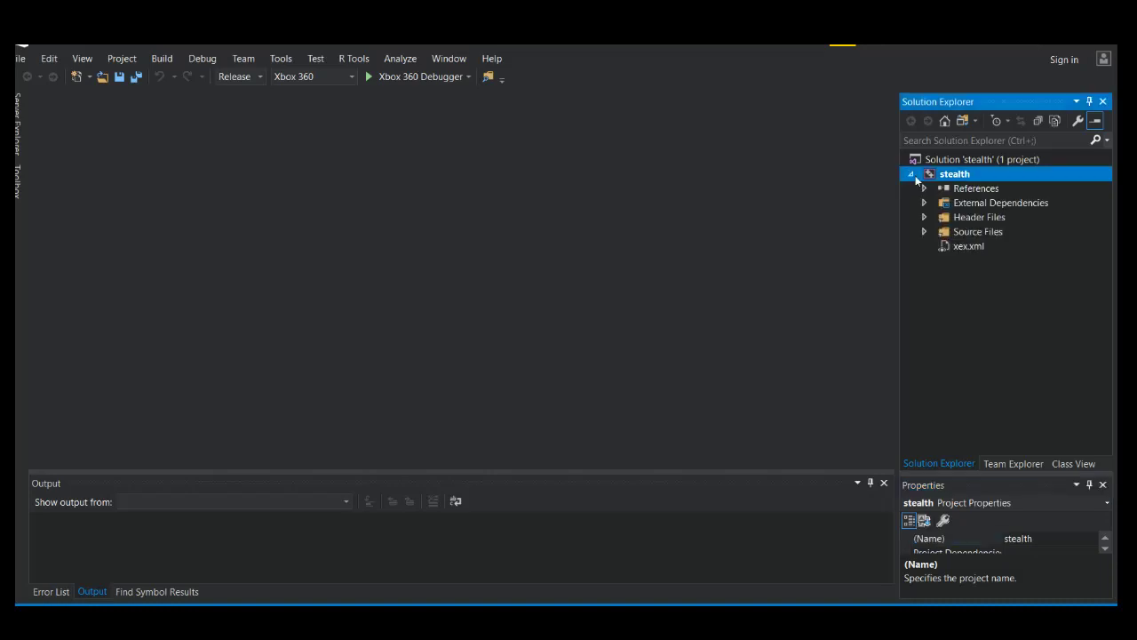
pyautogui.click(924, 231)
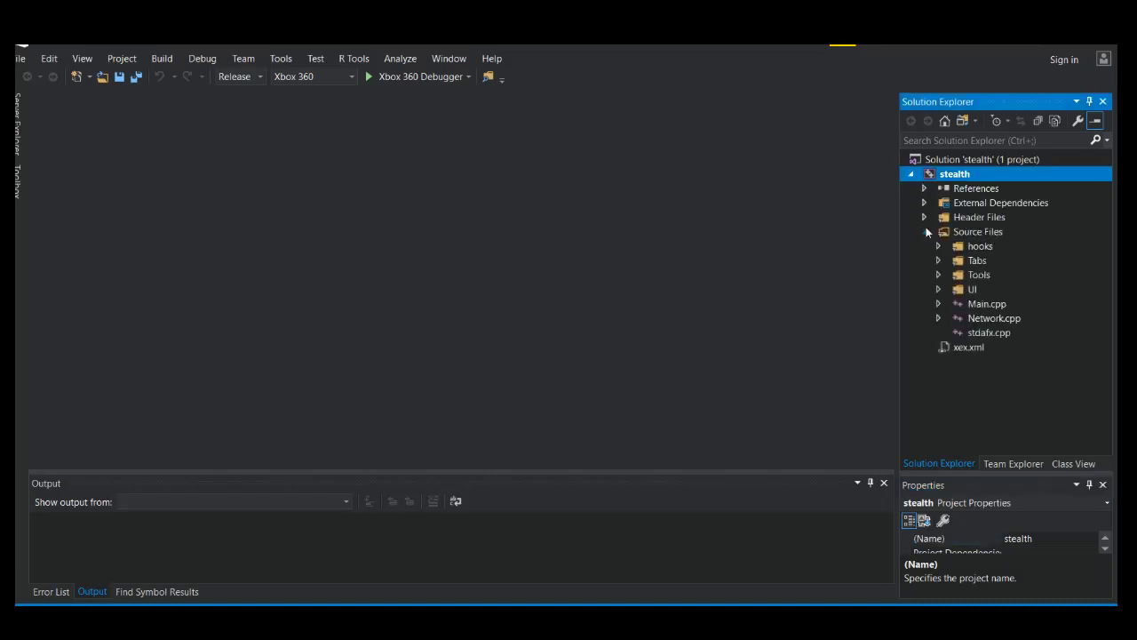
pyautogui.click(967, 319)
pyautogui.doubleClick(964, 317)
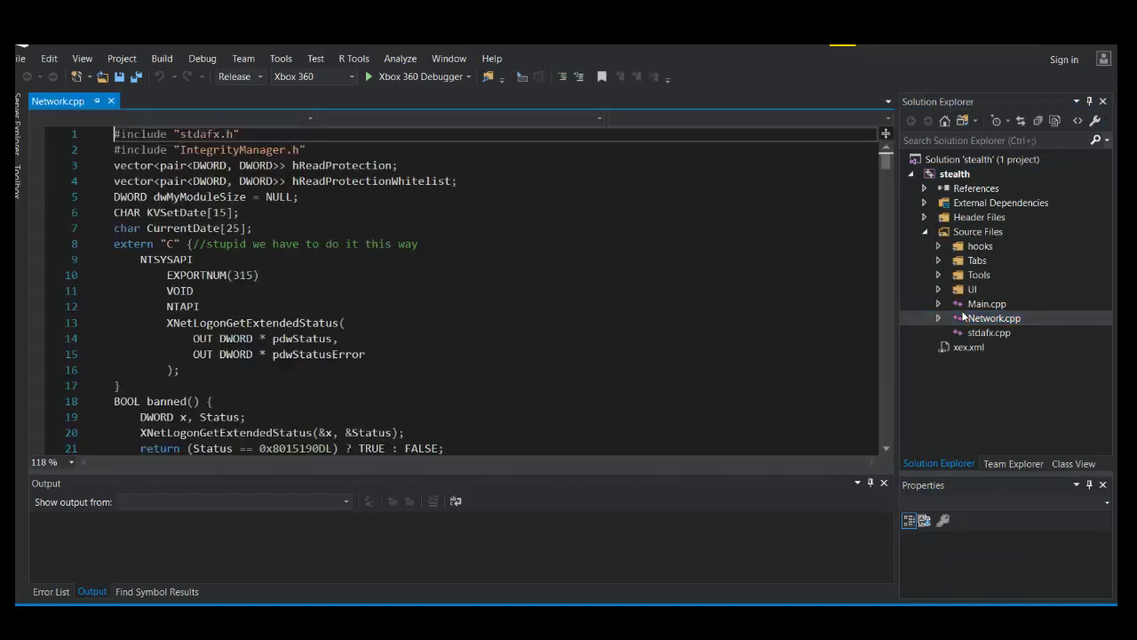
# Look through the server communication and token-checking code in Network.cpp
pyautogui.click(396, 275)
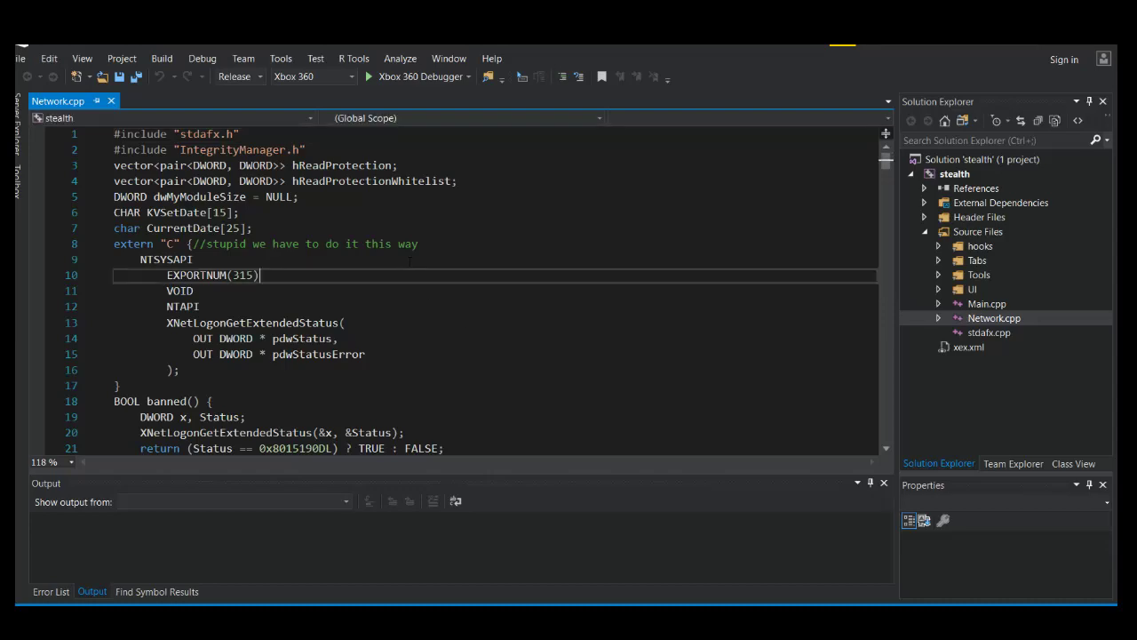
pyautogui.click(425, 244)
pyautogui.scroll(-8, 594, 248)
pyautogui.scroll(-20, 605, 272)
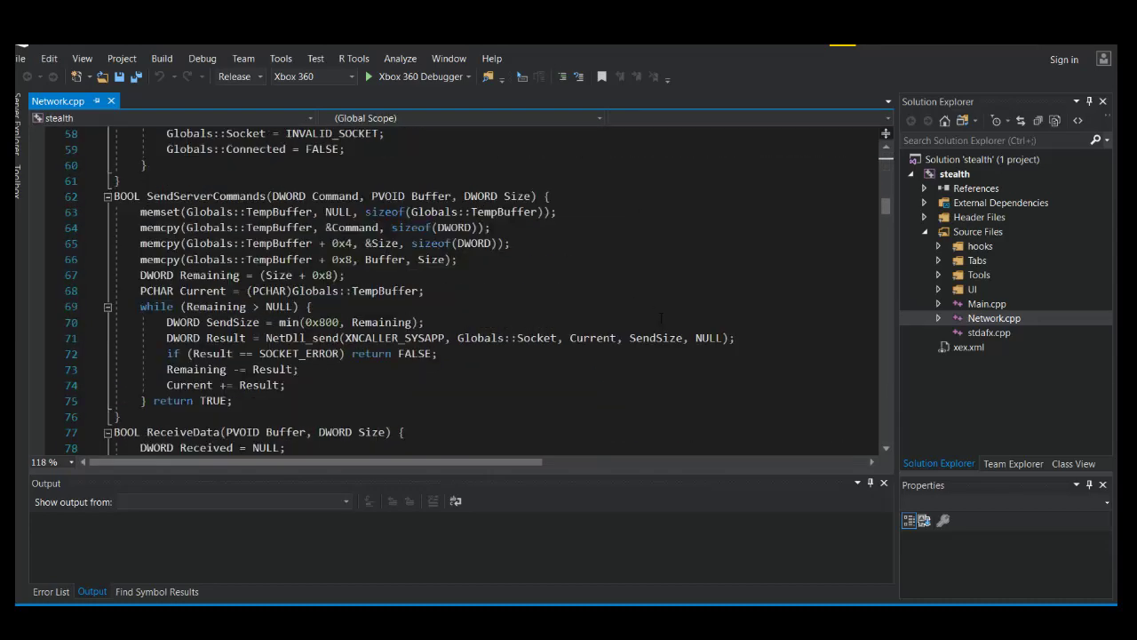
pyautogui.scroll(-4, 677, 330)
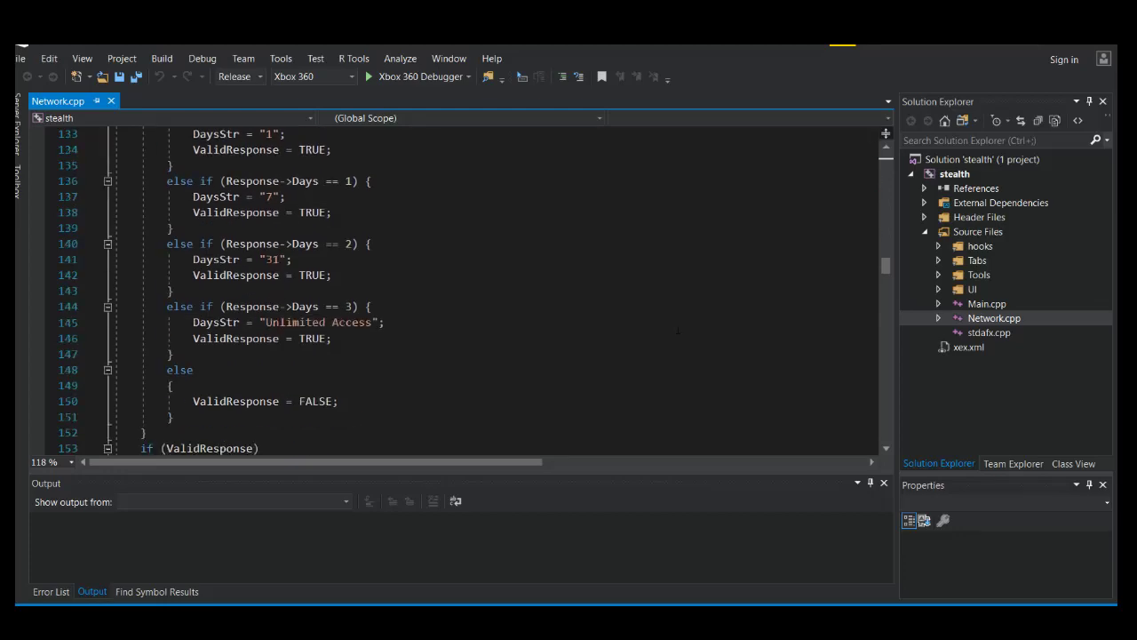
pyautogui.scroll(4, 678, 330)
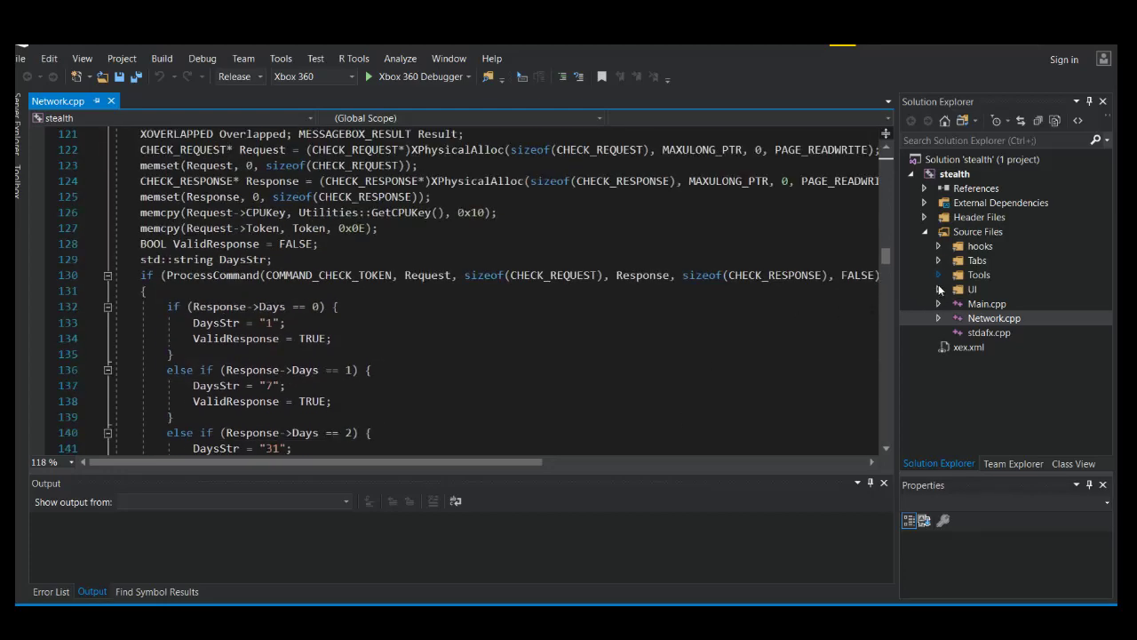
# Open Globals.cpp from the Tools folder under Source Files
pyautogui.click(940, 250)
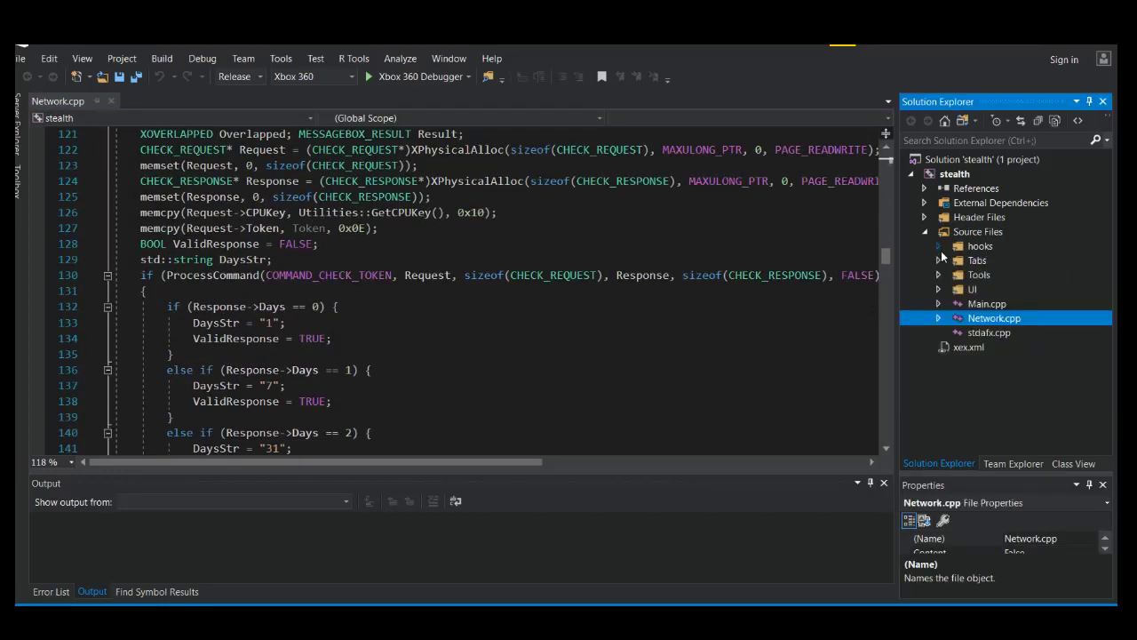
pyautogui.click(941, 250)
pyautogui.click(938, 275)
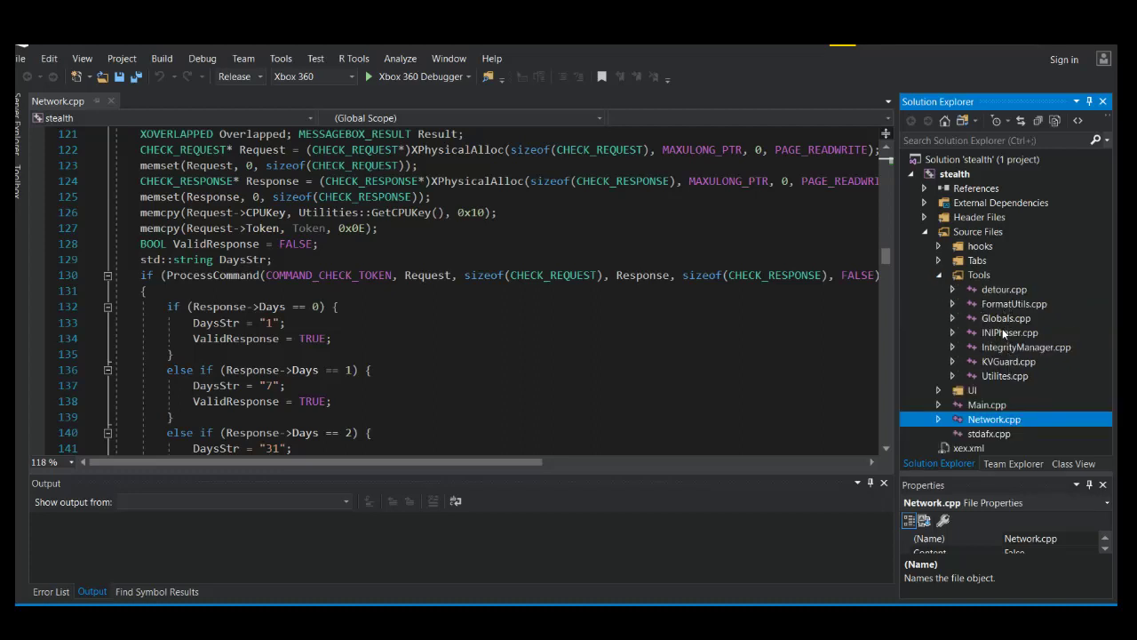
pyautogui.doubleClick(996, 319)
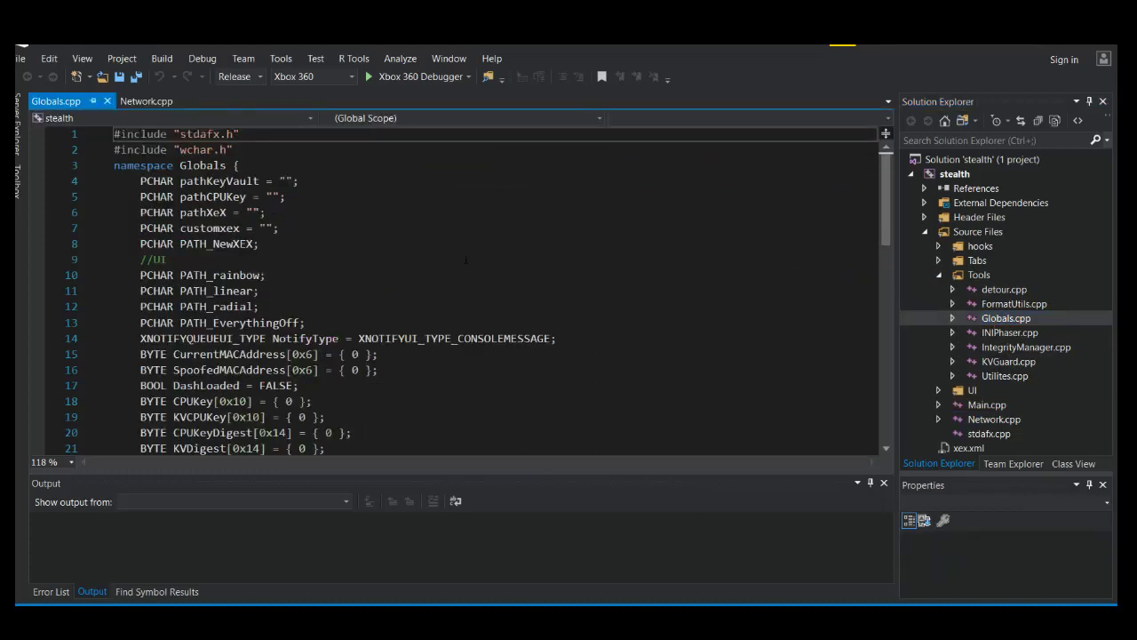
# Paste the copied public IP address after the "Your IP" comment as a reference and set the first IPAddress byte to 207
pyautogui.click(464, 244)
pyautogui.scroll(-8, 497, 284)
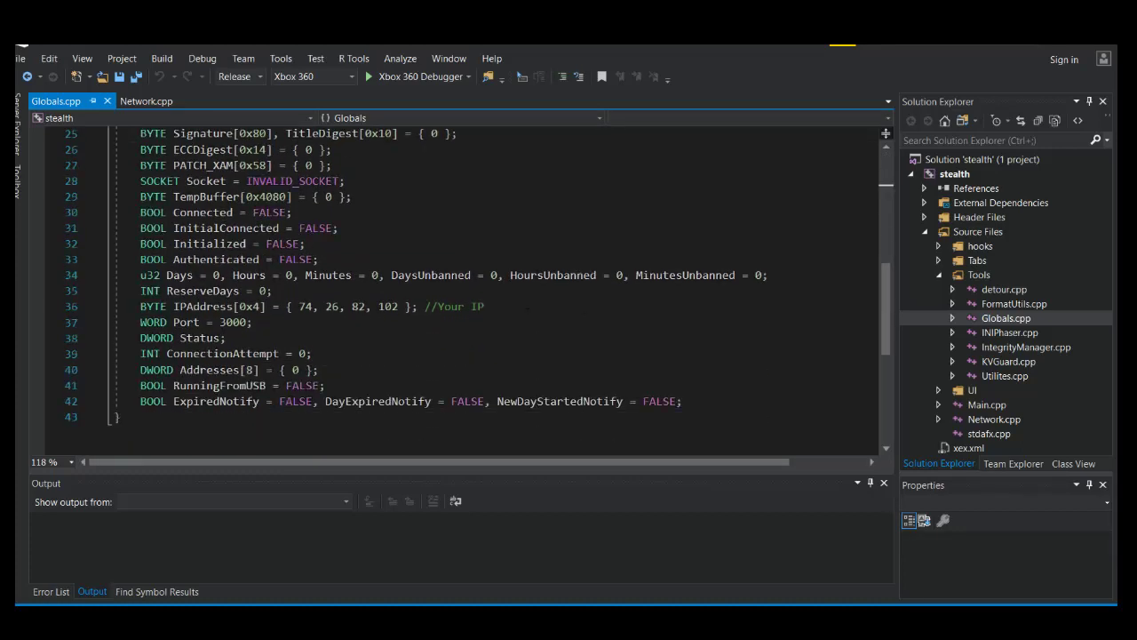
pyautogui.click(319, 305)
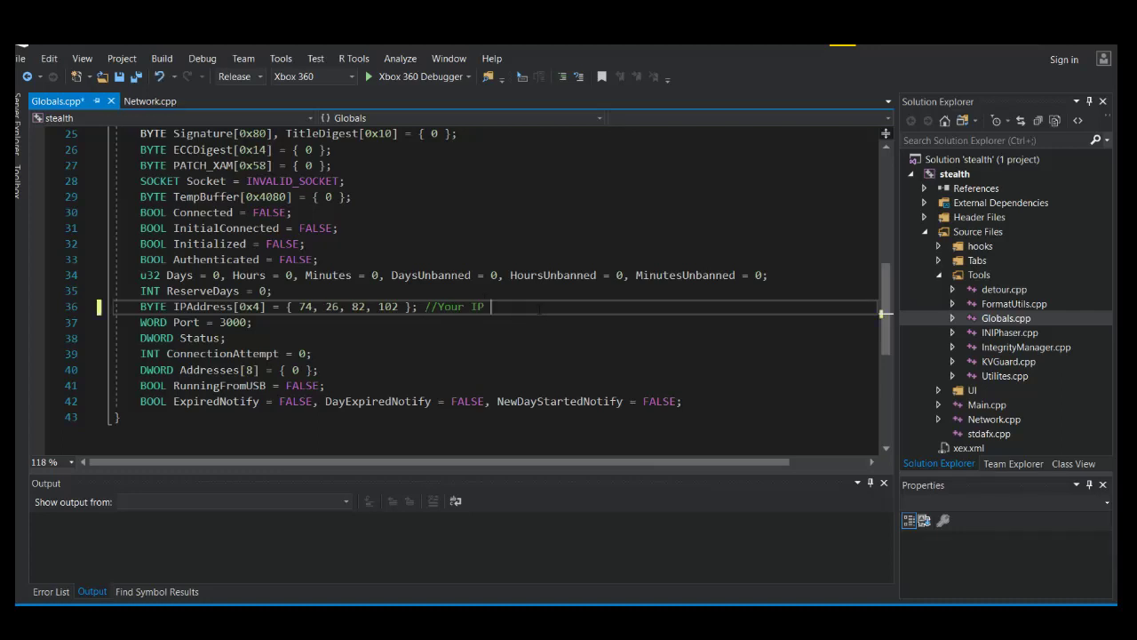
pyautogui.hotkey('ctrl', 'v')
pyautogui.press('BackSpace')
pyautogui.press('BackSpace')
pyautogui.write('207')
pyautogui.press('Right')
pyautogui.press('Right')
pyautogui.press('Right')
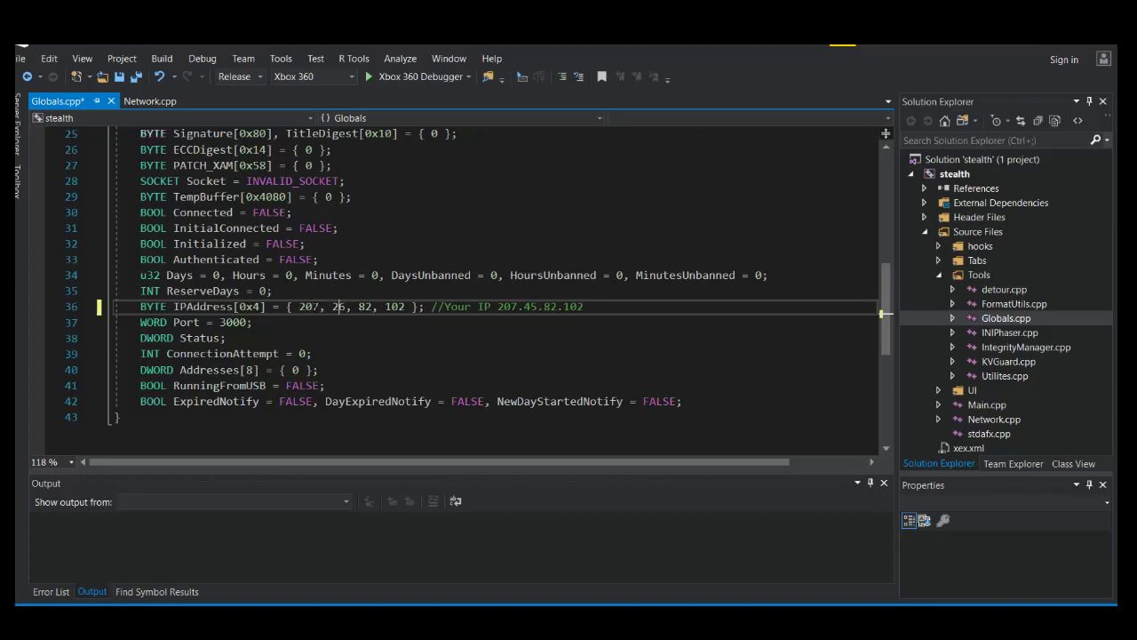
# Set the second IPAddress byte to 45 and save Globals.cpp
pyautogui.press('Right')
pyautogui.press('BackSpace')
pyautogui.press('BackSpace')
pyautogui.write('45')
pyautogui.press('Right')
pyautogui.press('Right')
pyautogui.press('Right')
pyautogui.hotkey('ctrl', 's')
# Remove the pasted IP address from the "Your IP" comment and save the file
pyautogui.moveTo(601, 306); pyautogui.dragTo(495, 307)
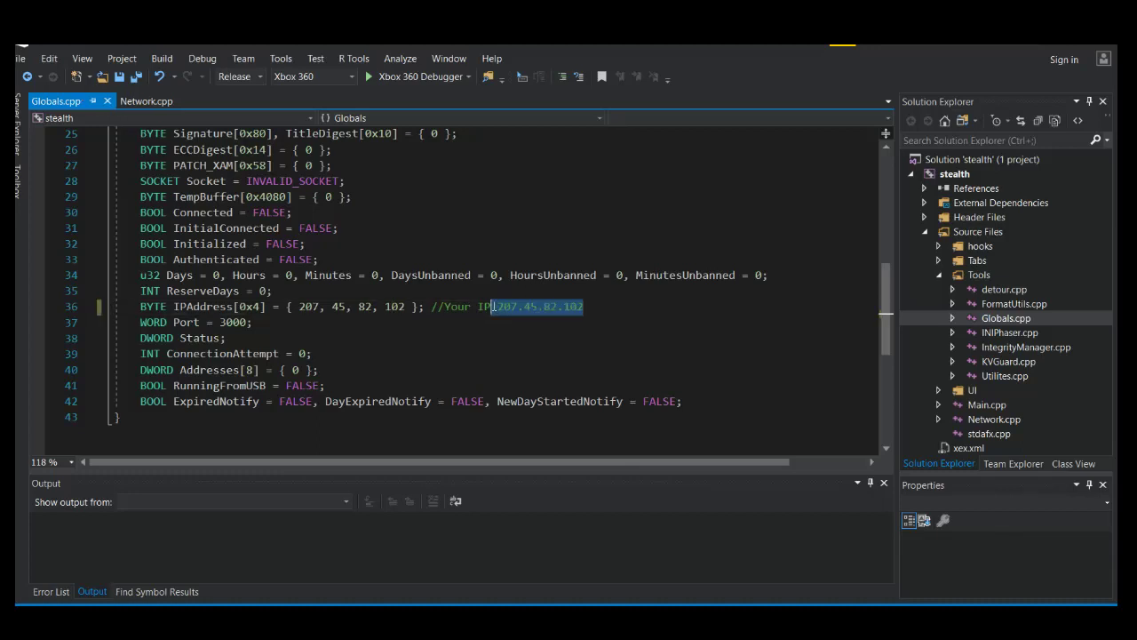
pyautogui.press('BackSpace')
pyautogui.hotkey('ctrl', 's')
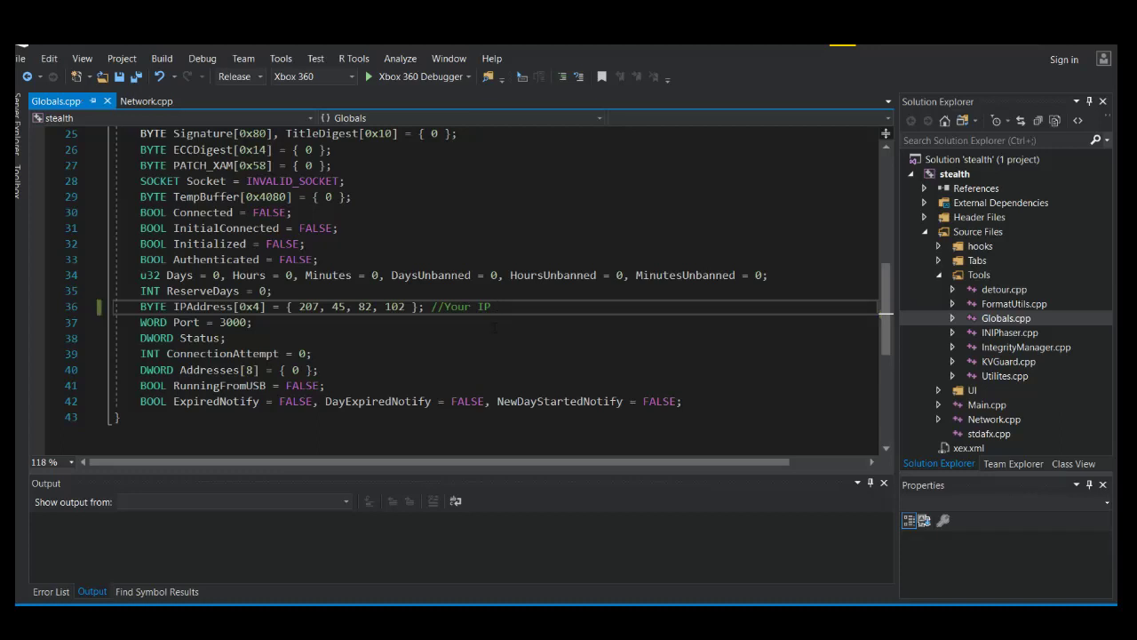
# Check the Port line in Globals.cpp, then look inside the Listener folder of silent 14 in File Explorer
pyautogui.press('Down')
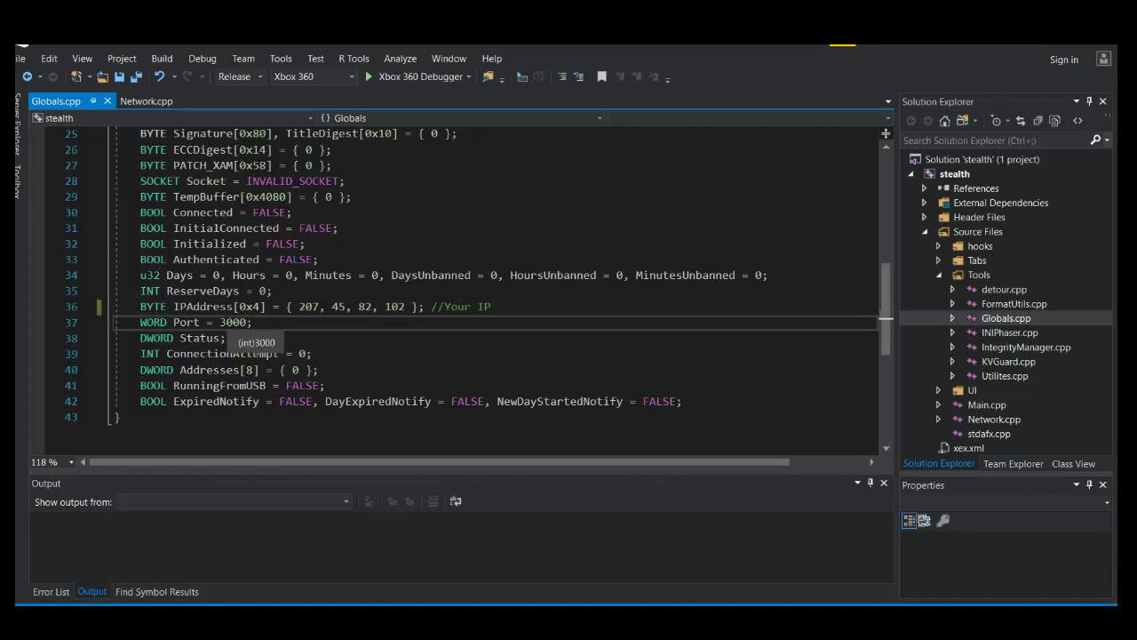
pyautogui.click(222, 323)
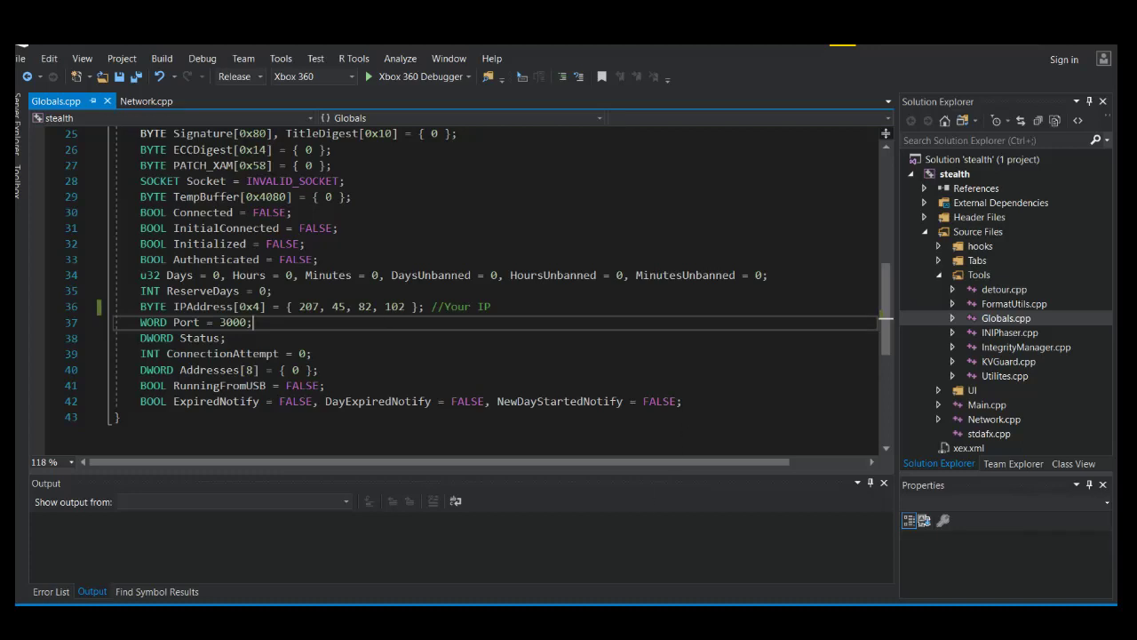
pyautogui.click(578, 571)
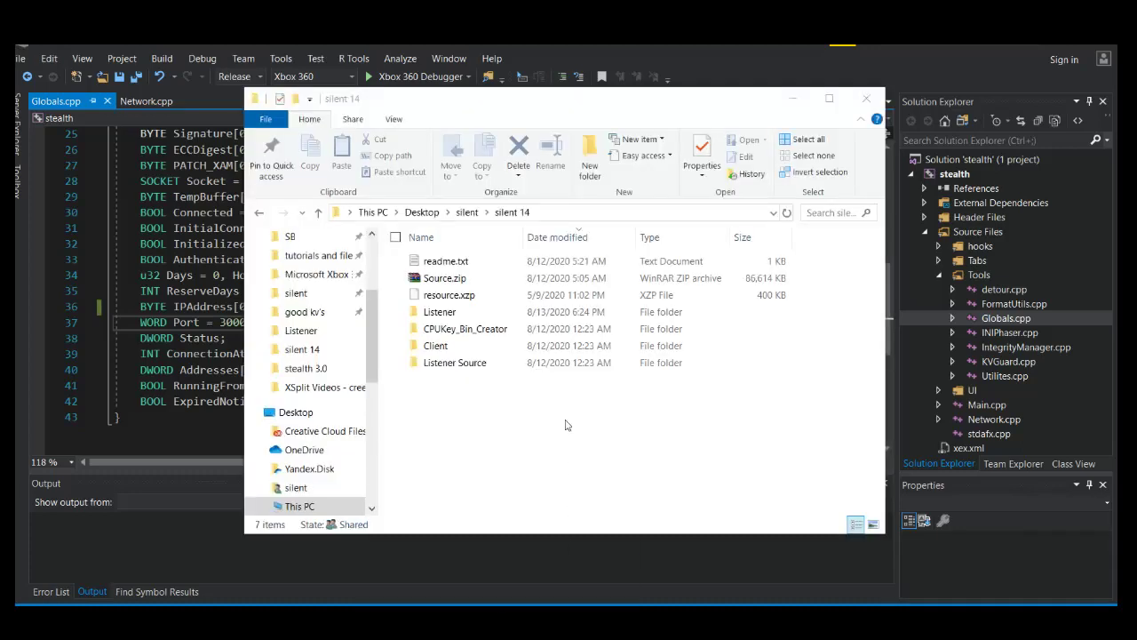
pyautogui.doubleClick(438, 312)
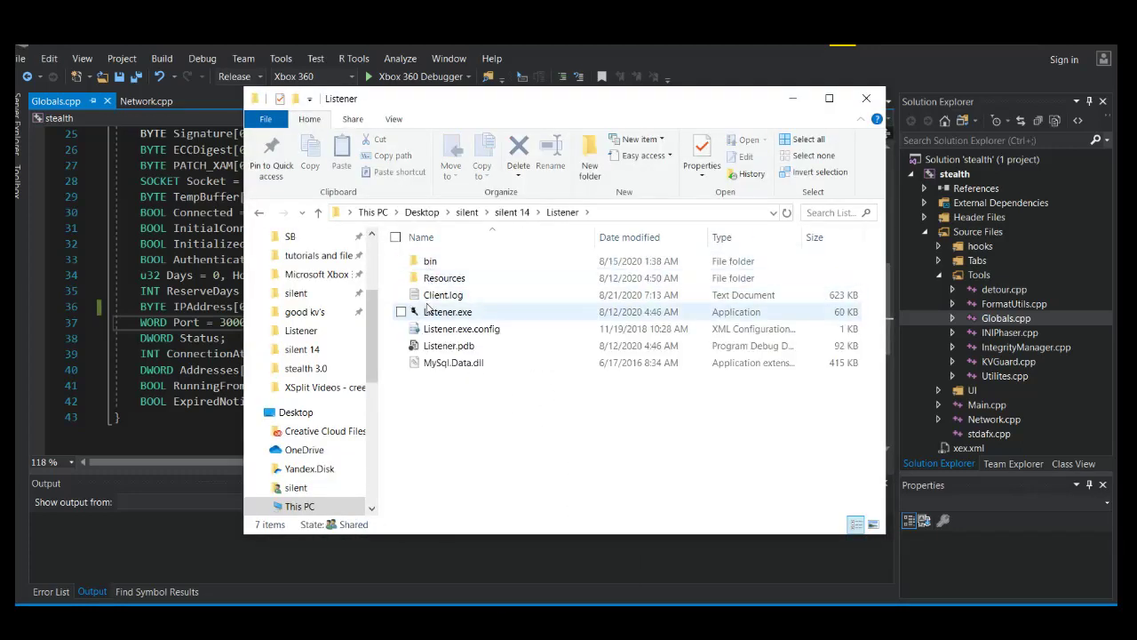
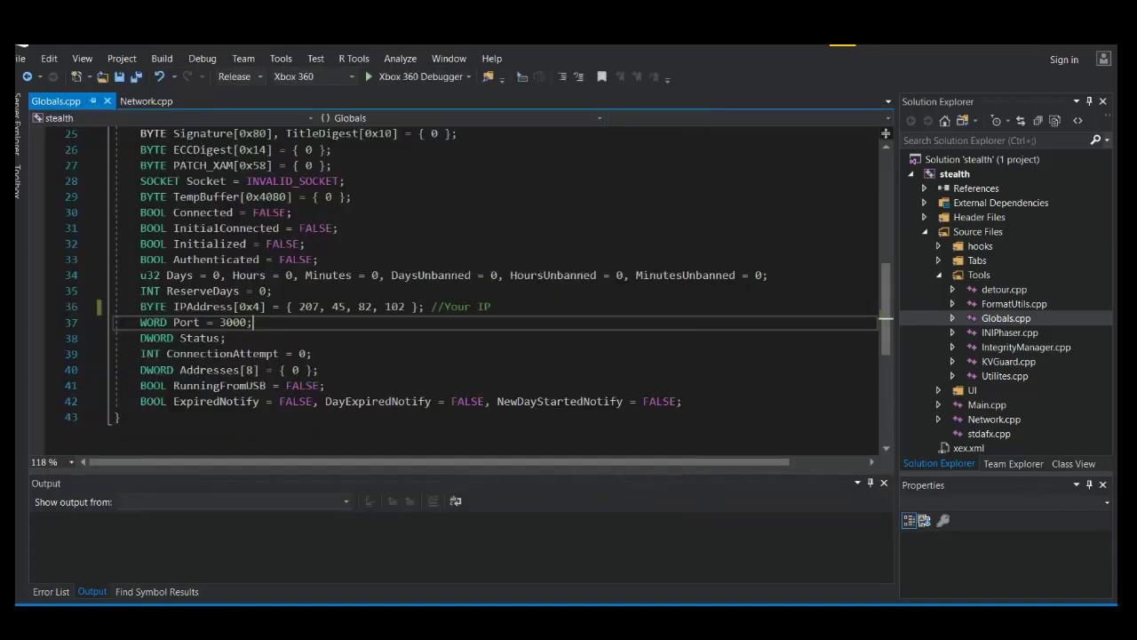
# Rebuild the stealth project in Visual Studio and open its project folder in File Explorer
pyautogui.click(955, 175)
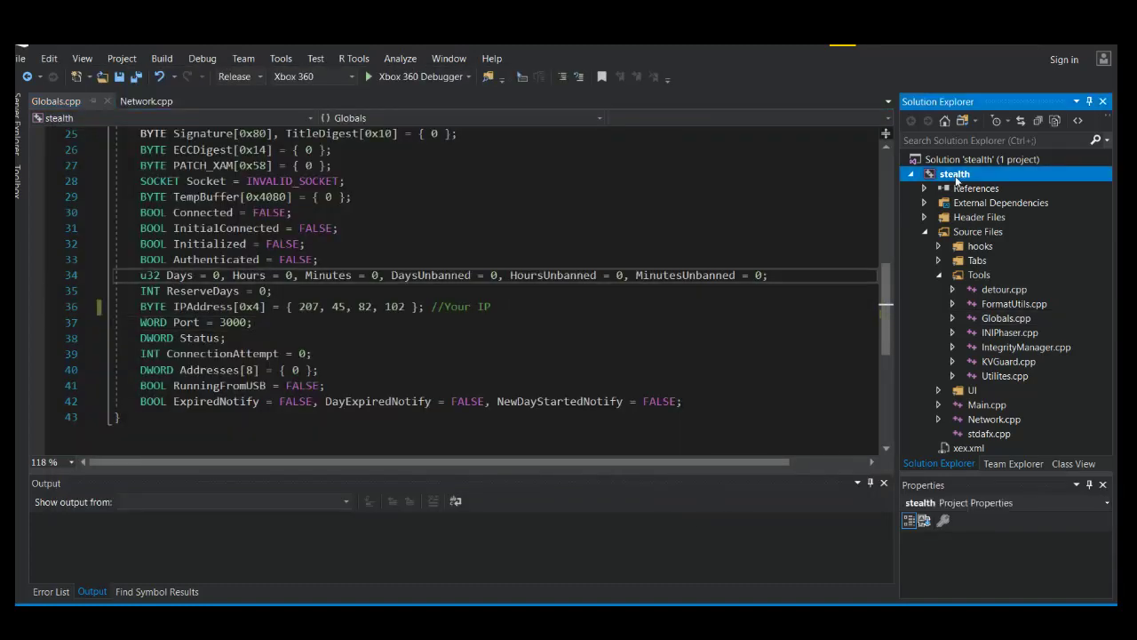
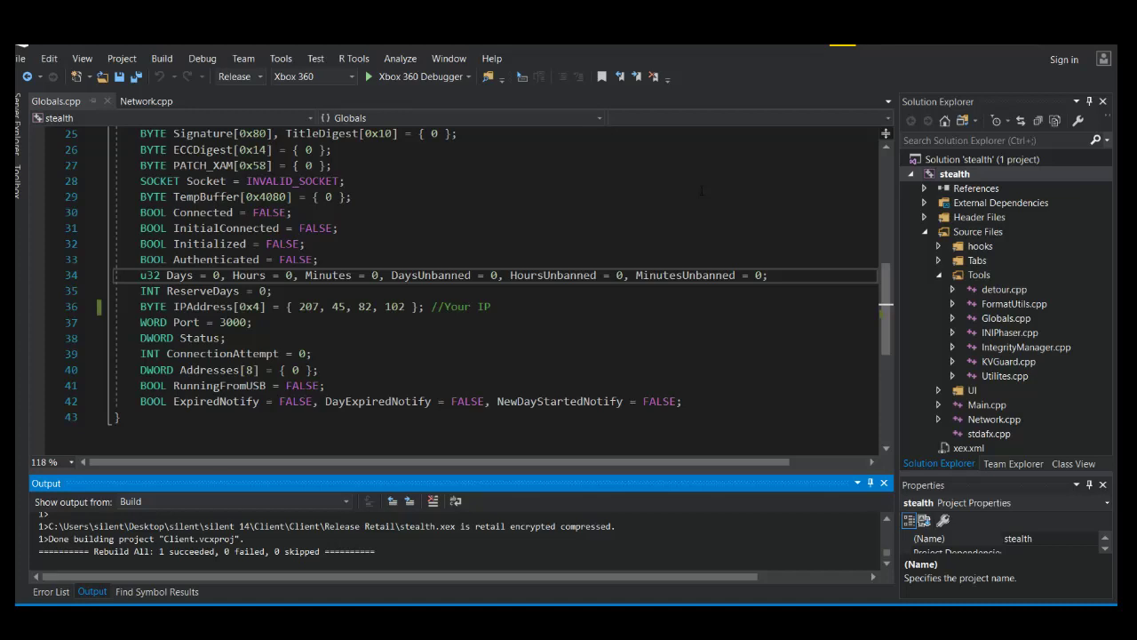
pyautogui.rightClick(964, 174)
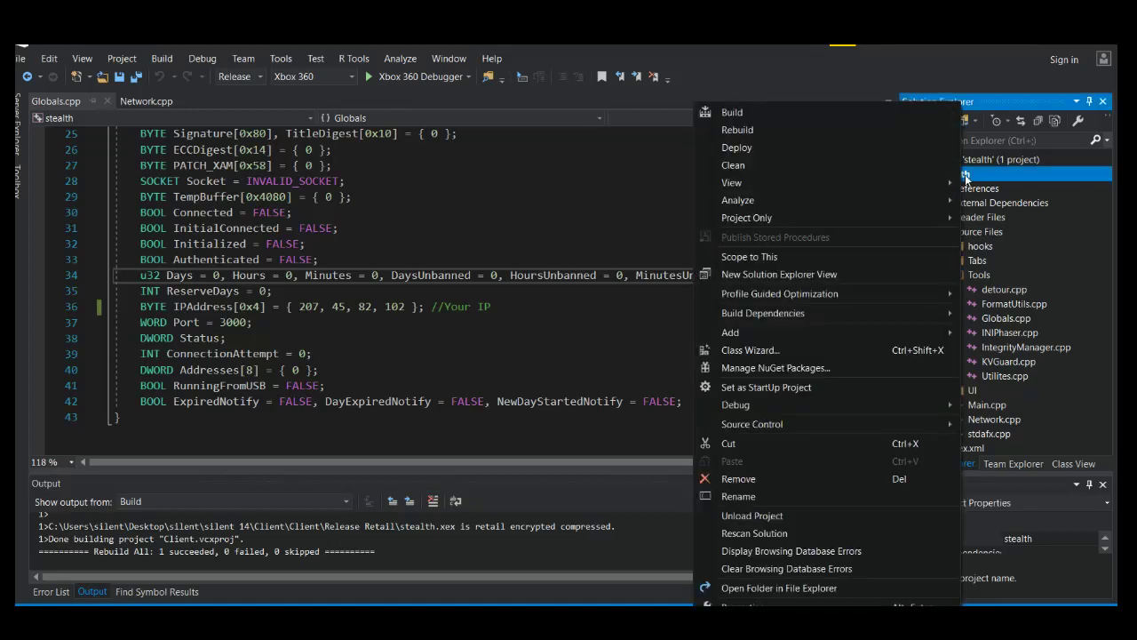
pyautogui.click(704, 590)
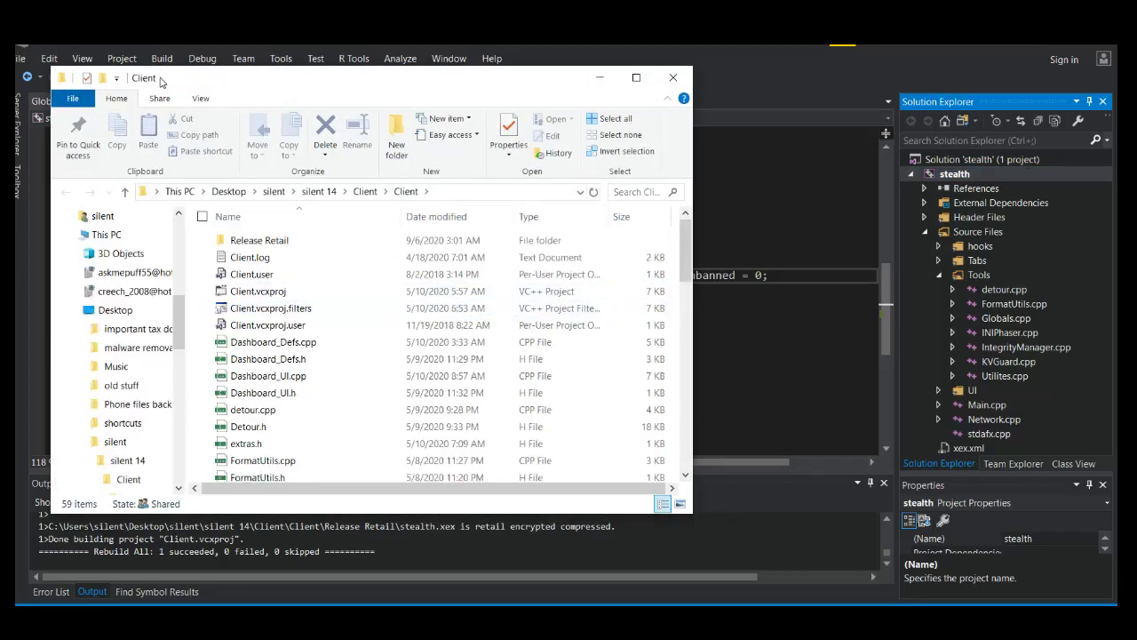
# Copy the compiled stealth.xex from the project's Release Retail folder
pyautogui.moveTo(159, 78); pyautogui.dragTo(286, 95)
pyautogui.doubleClick(377, 256)
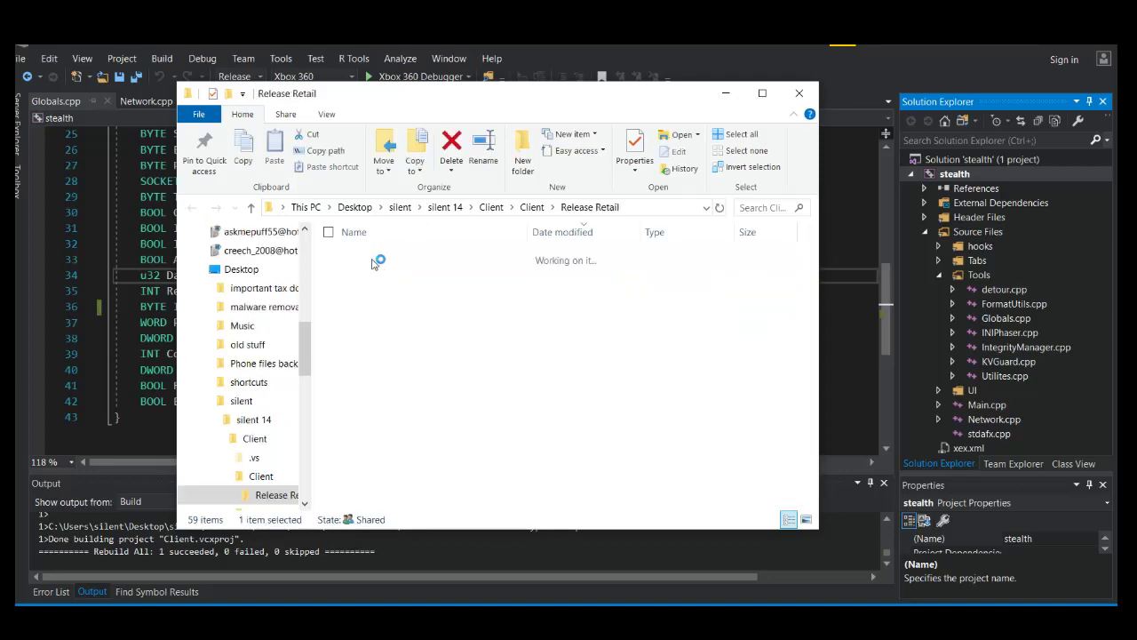
pyautogui.click(369, 297)
pyautogui.rightClick(369, 296)
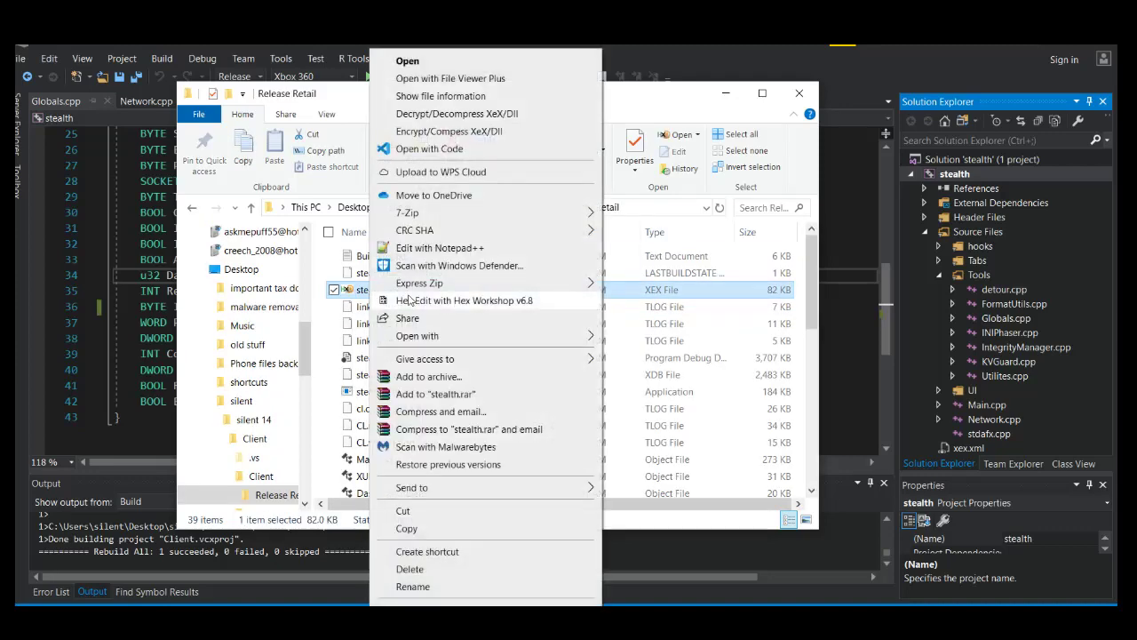
pyautogui.click(407, 527)
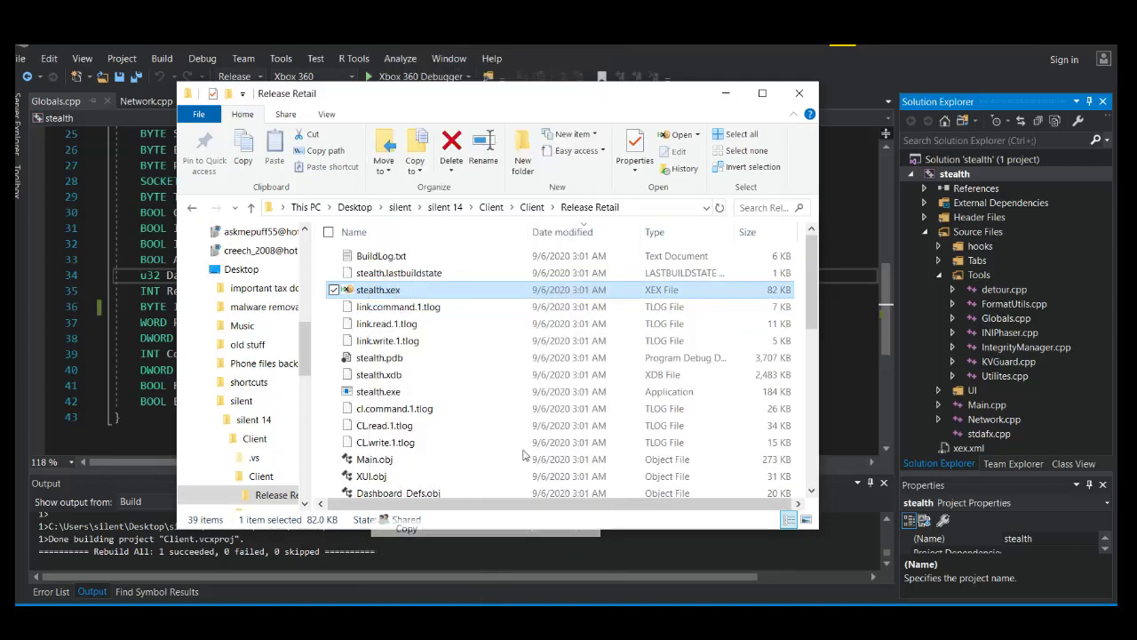
# Paste stealth.xex into the bin folder of silent 14's Listener folder, replacing the existing file
pyautogui.click(445, 207)
pyautogui.doubleClick(373, 306)
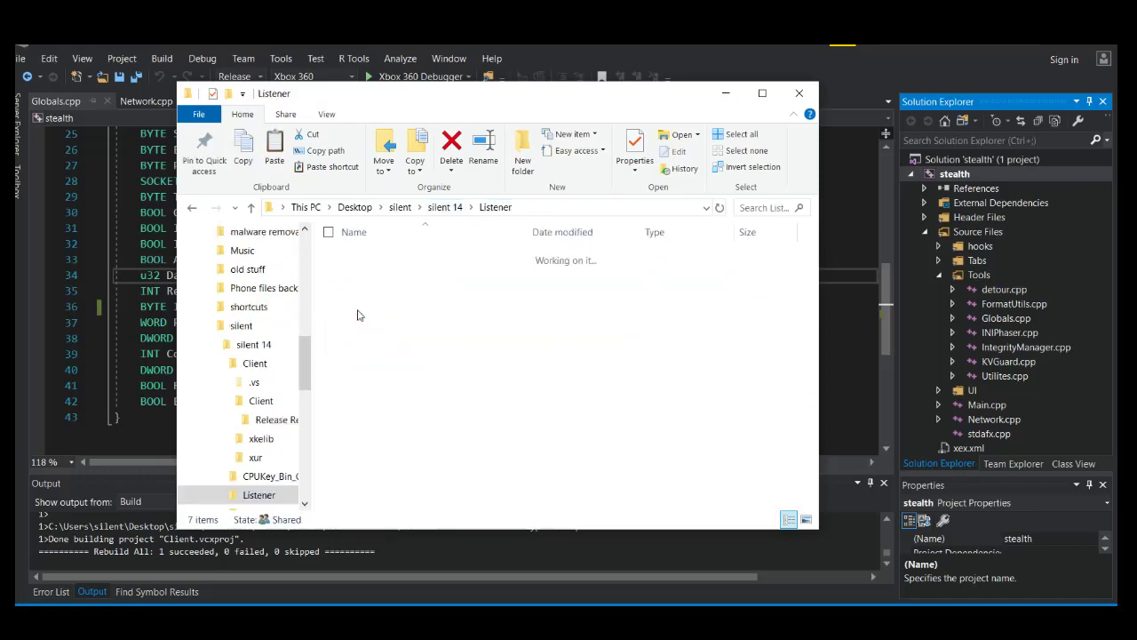
pyautogui.click(353, 255)
pyautogui.doubleClick(352, 255)
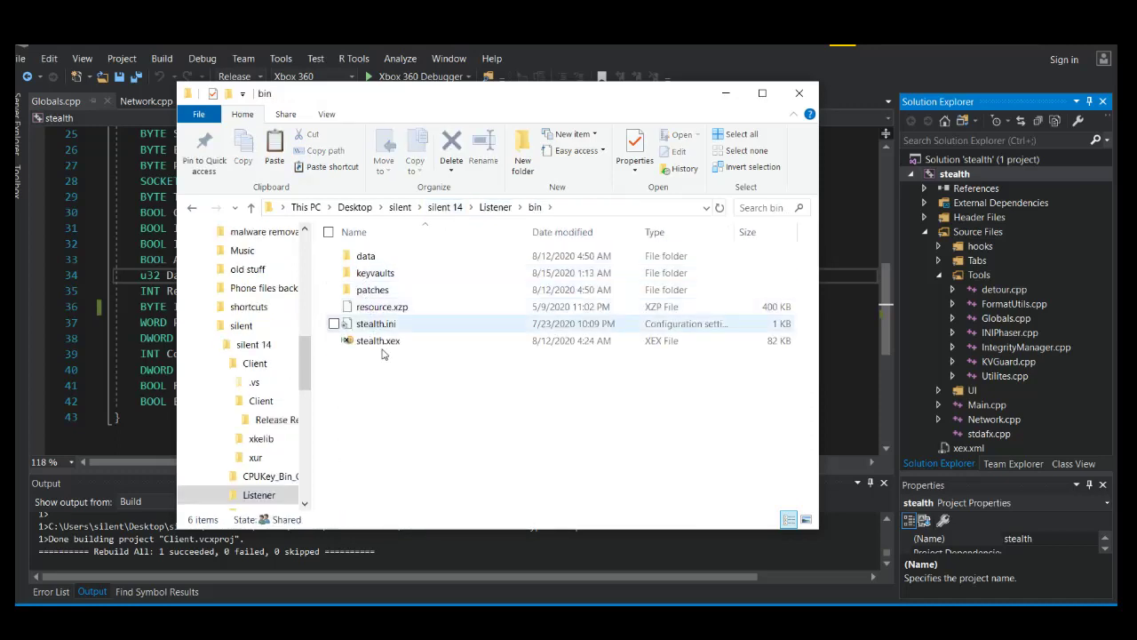
pyautogui.rightClick(383, 379)
pyautogui.click(423, 190)
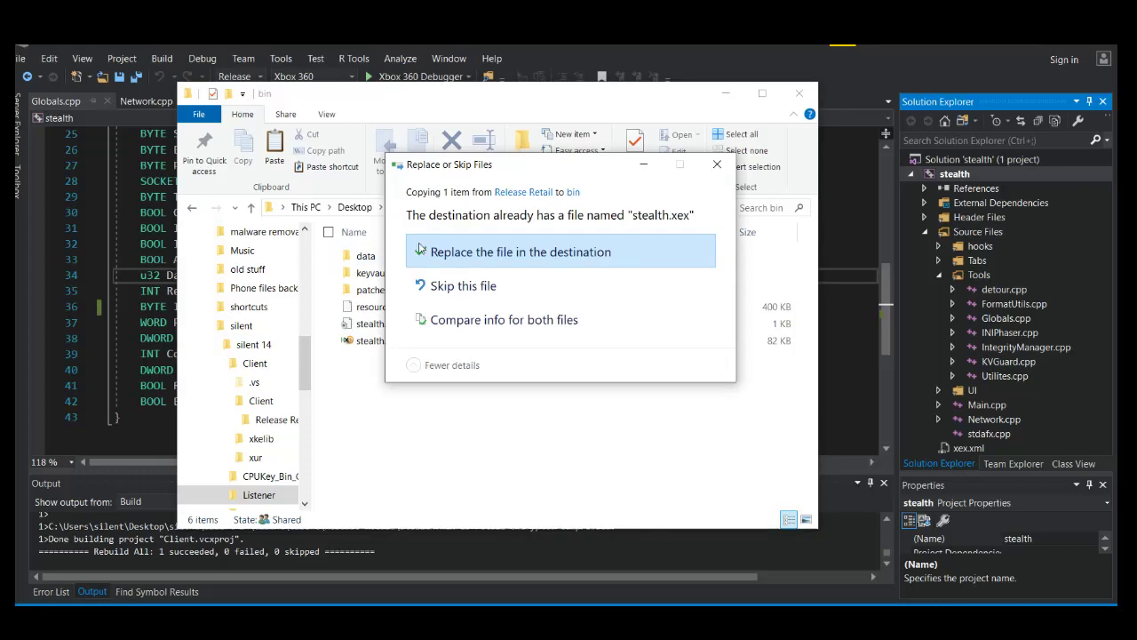
pyautogui.click(426, 251)
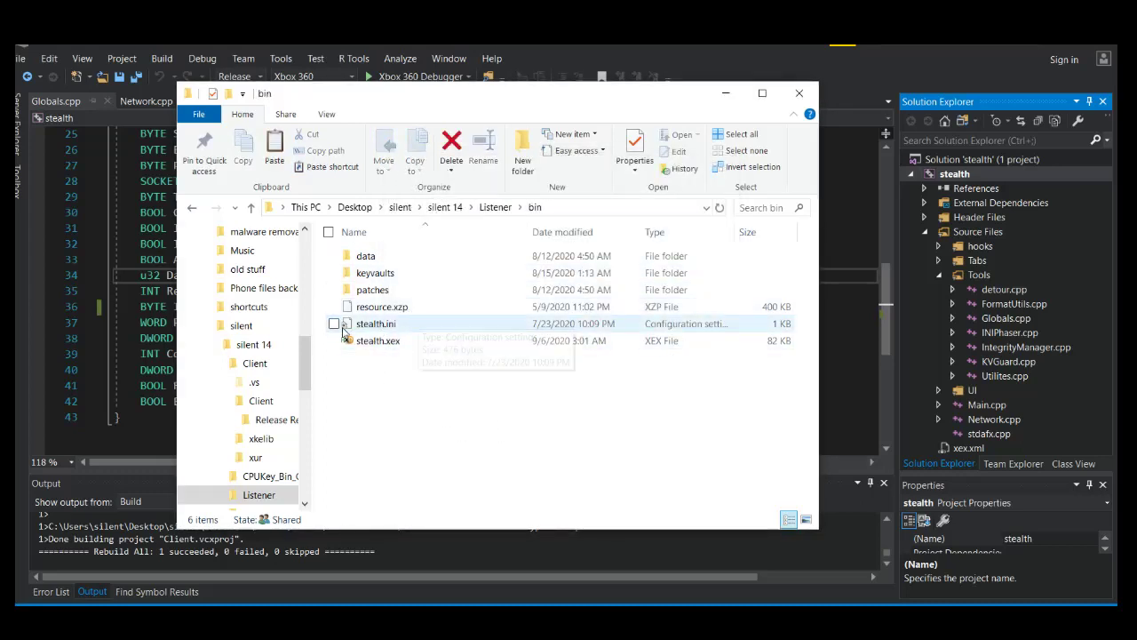
# Open stealth.ini from the bin folder in Notepad, look over its settings and close it
pyautogui.moveTo(356, 362); pyautogui.dragTo(358, 324)
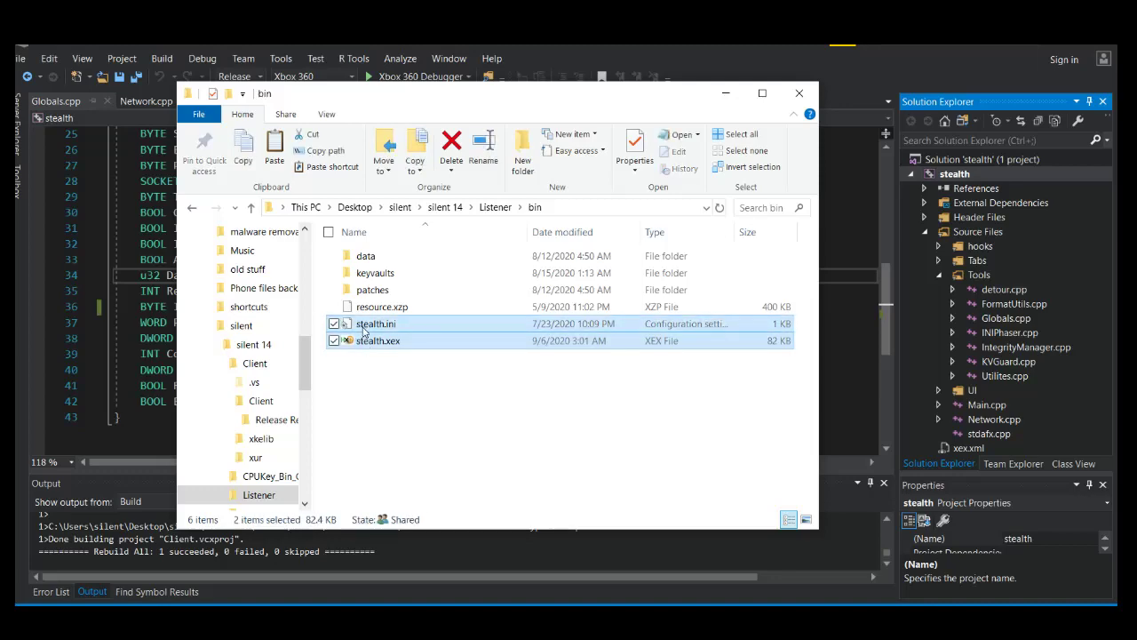
pyautogui.click(358, 357)
pyautogui.click(359, 326)
pyautogui.doubleClick(373, 323)
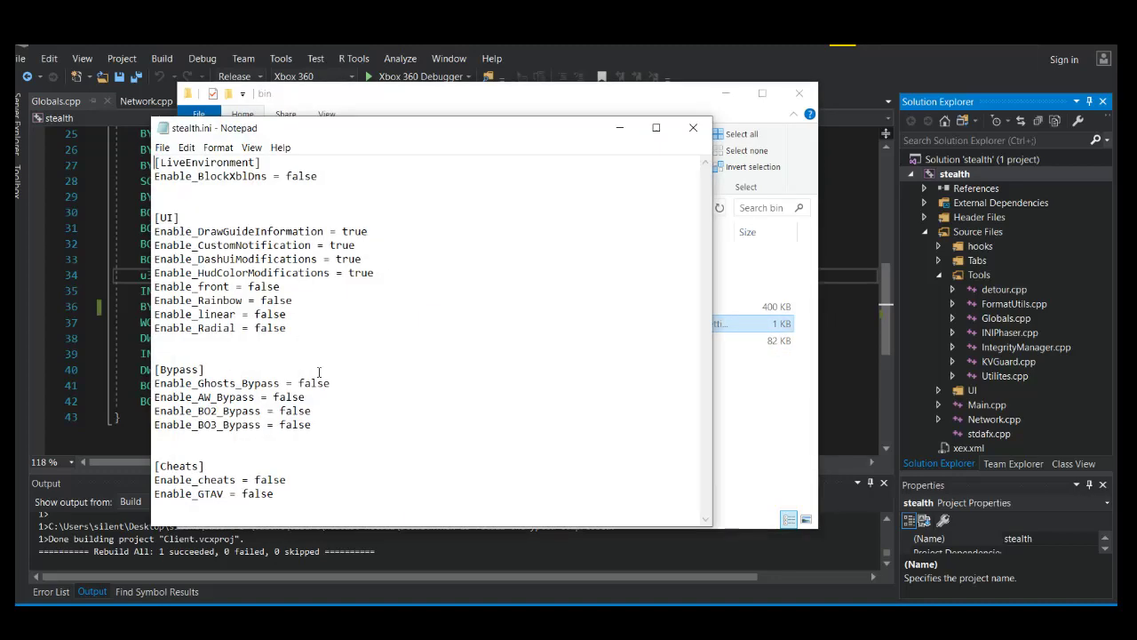
pyautogui.click(693, 127)
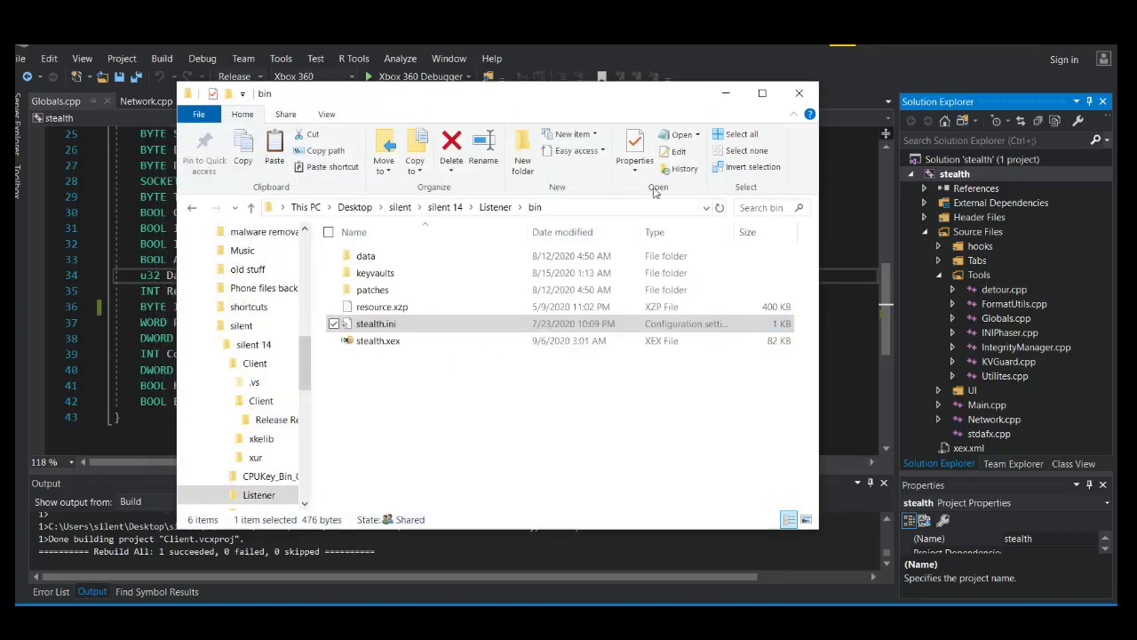
# Copy stealth.ini and stealth.xex together from the bin folder
pyautogui.moveTo(374, 363); pyautogui.dragTo(380, 327)
pyautogui.rightClick(381, 327)
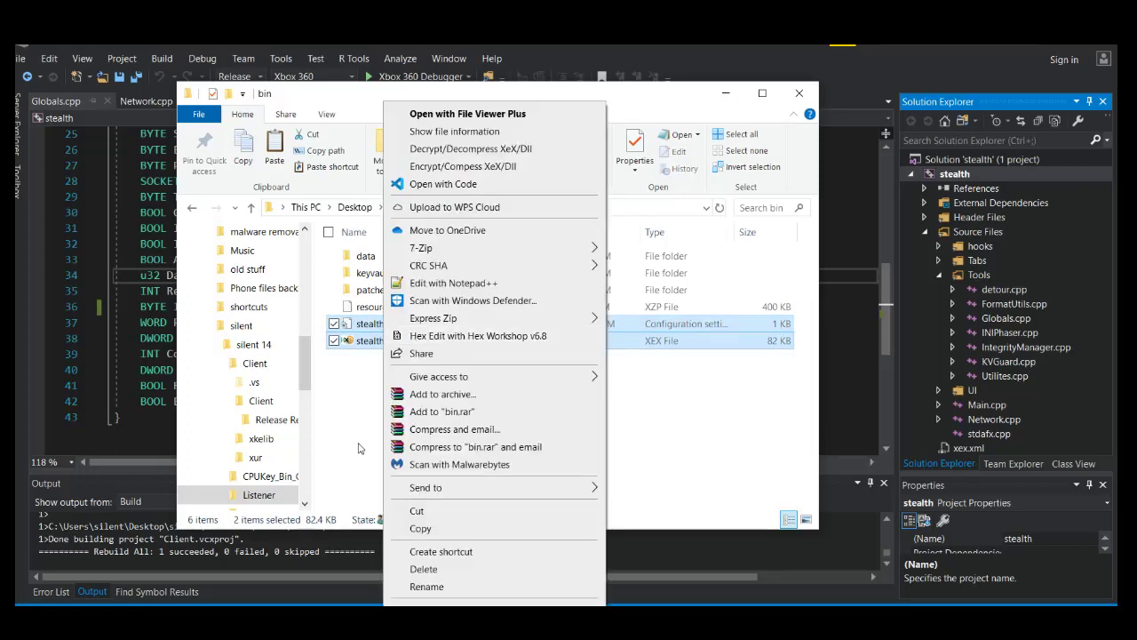
pyautogui.click(416, 528)
pyautogui.click(377, 448)
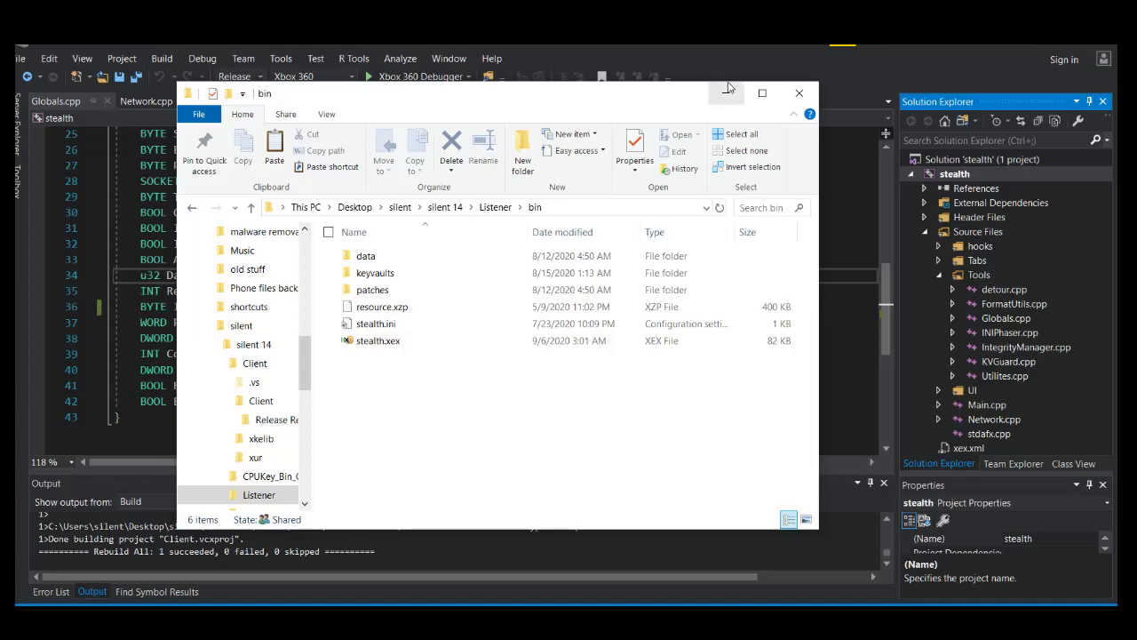
# Open Xbox 360 Neighborhood from the desktop and enter the Jtag console's Retail Hard Drive Emulation (HDD:) volume
pyautogui.click(726, 92)
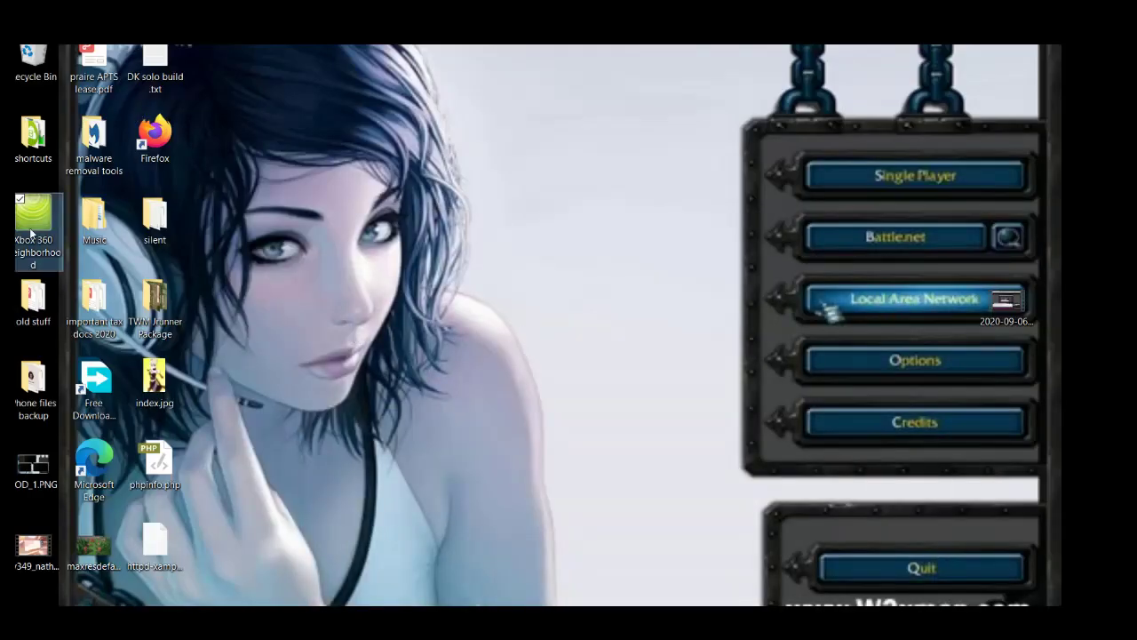
pyautogui.doubleClick(34, 217)
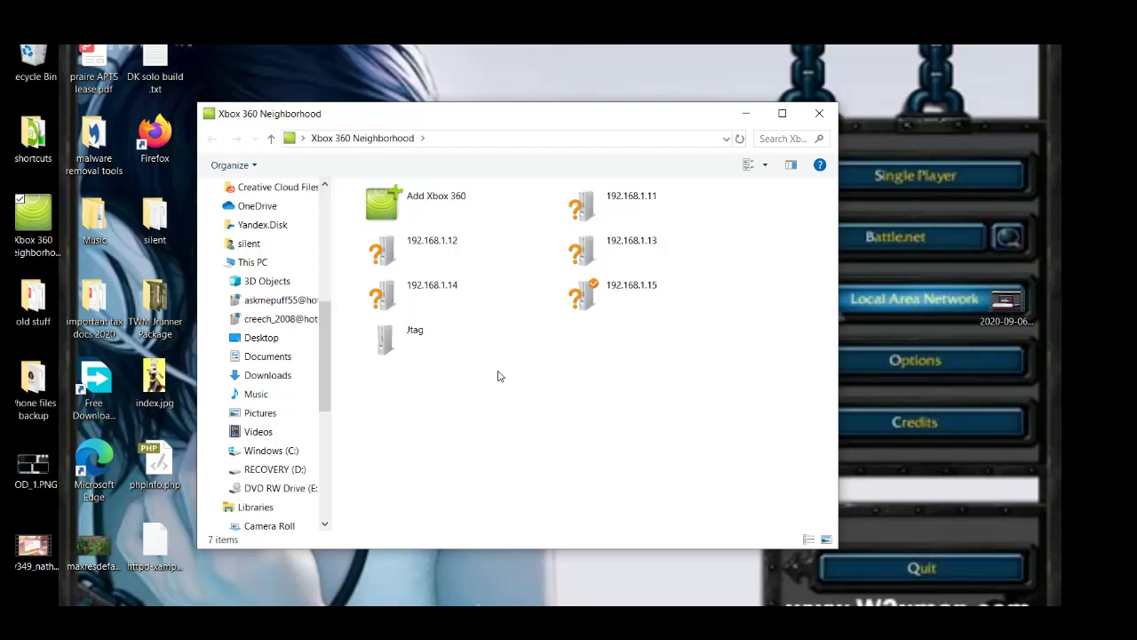
pyautogui.doubleClick(470, 345)
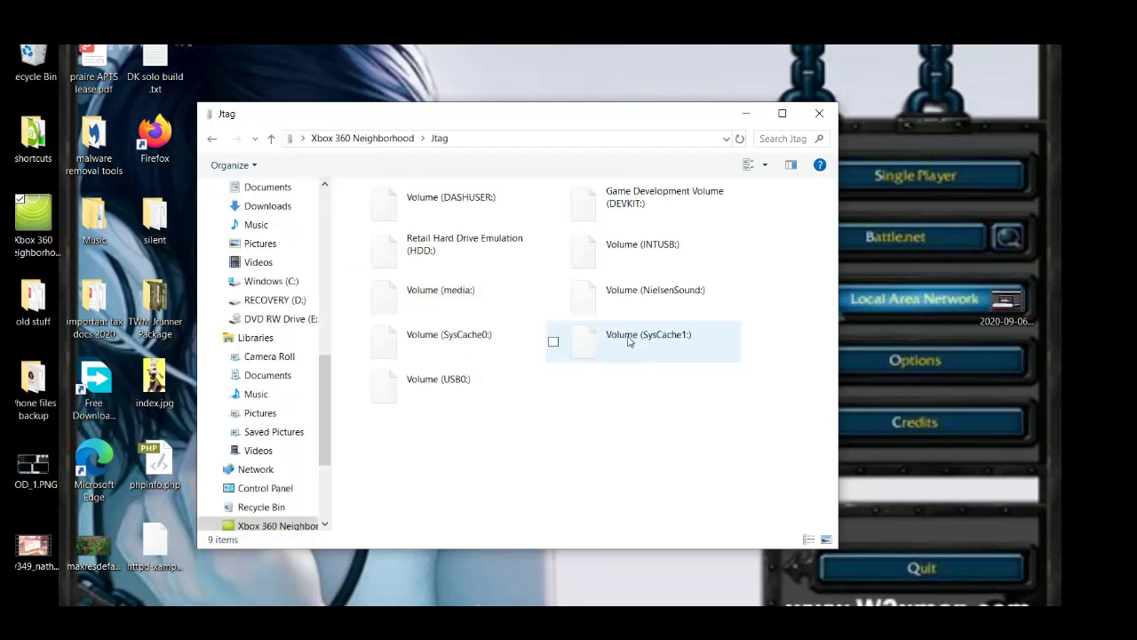
pyautogui.click(449, 250)
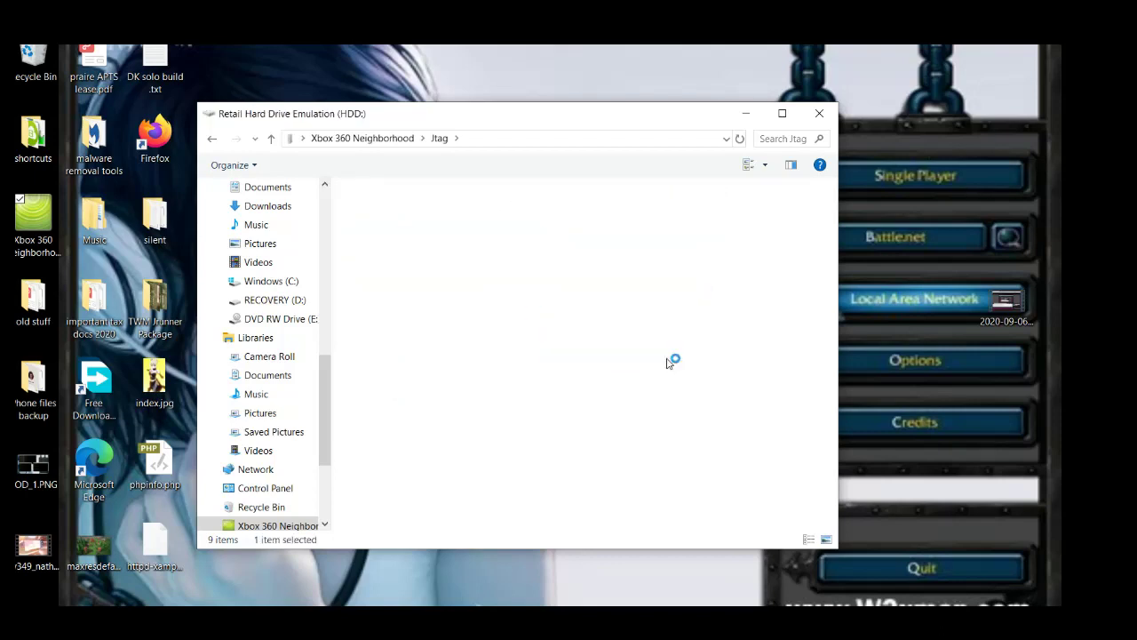
# Paste the copied stealth.ini and stealth.xex into the Jtag console's HDD: volume
pyautogui.scroll(-15, 711, 351)
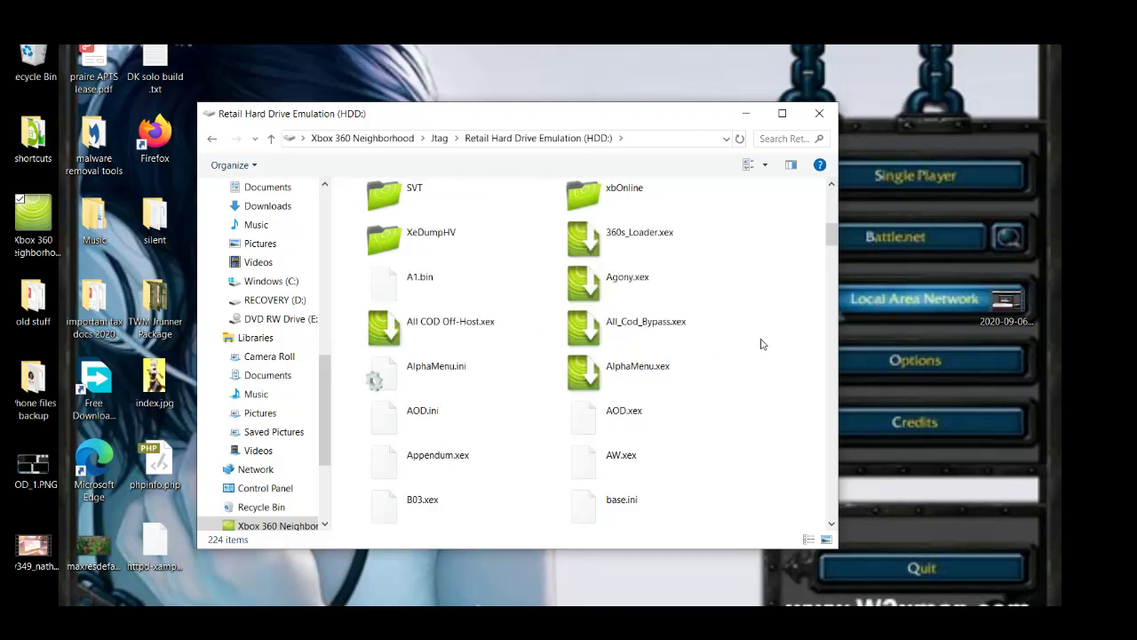
pyautogui.rightClick(762, 351)
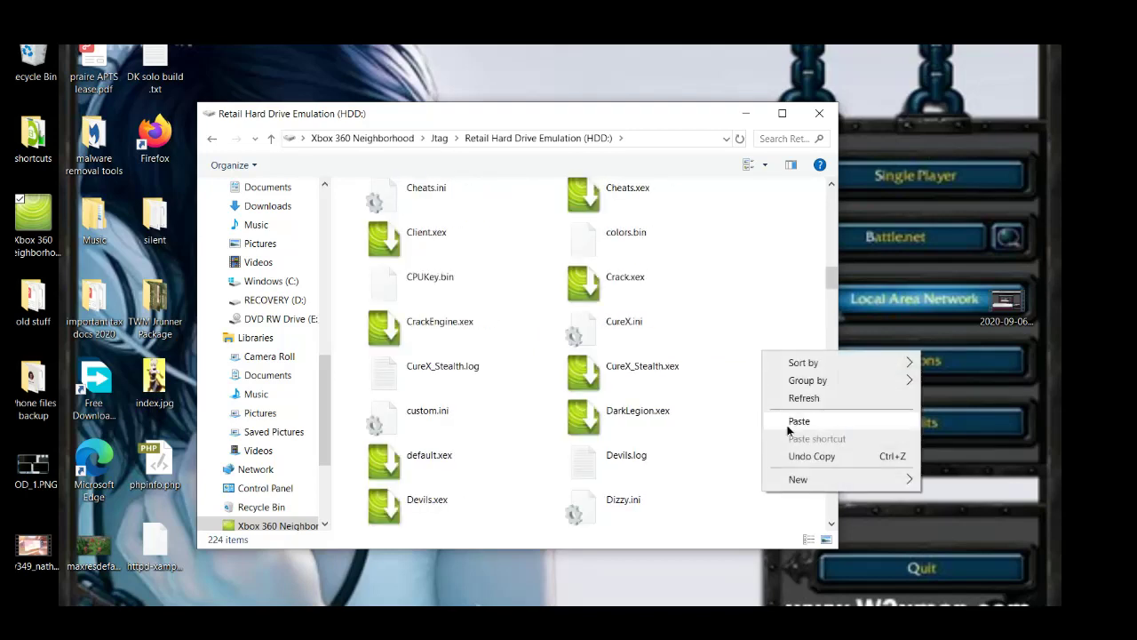
pyautogui.click(787, 424)
pyautogui.click(519, 406)
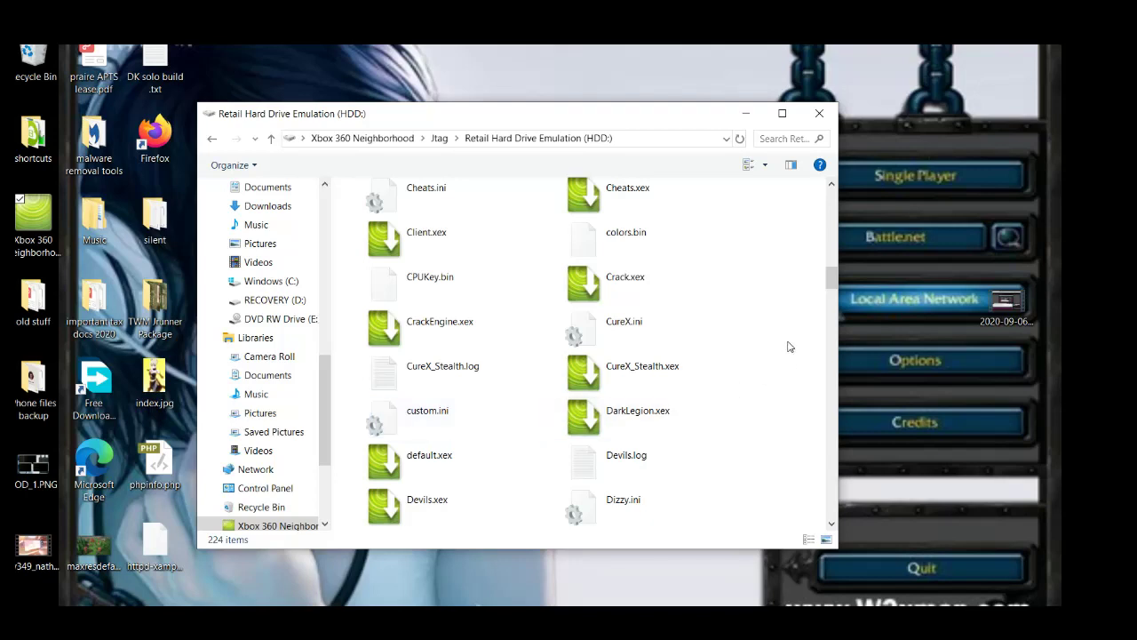
pyautogui.scroll(-3, 789, 391)
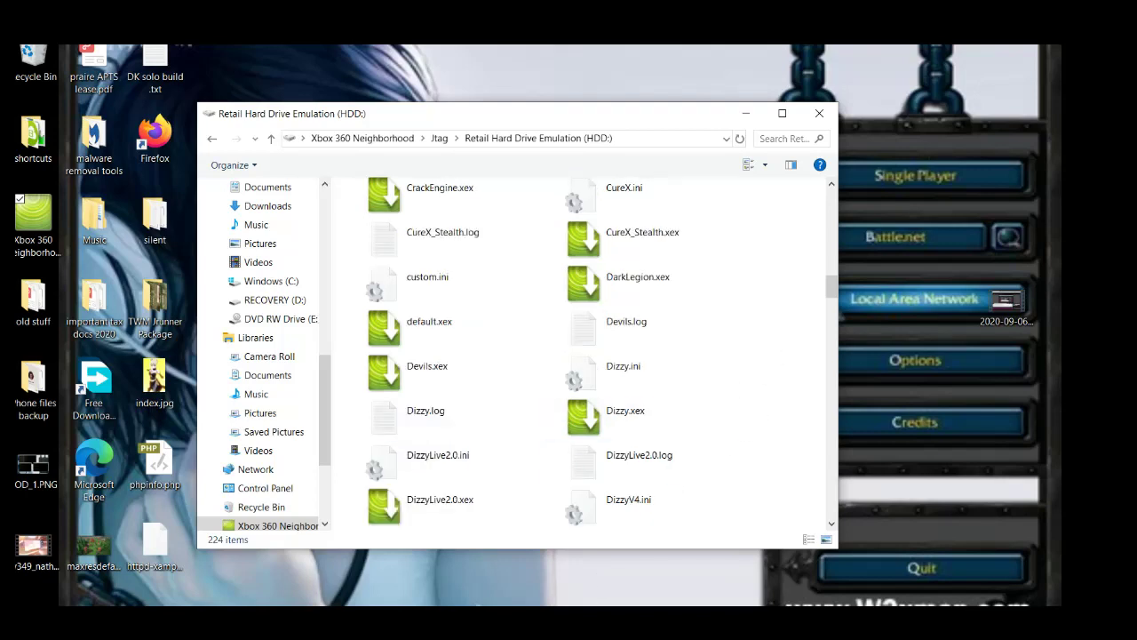
# Open stealth.ini from the Listener's bin folder, set Enable_Rainbow to true, save the file and close it
pyautogui.moveTo(498, 622)
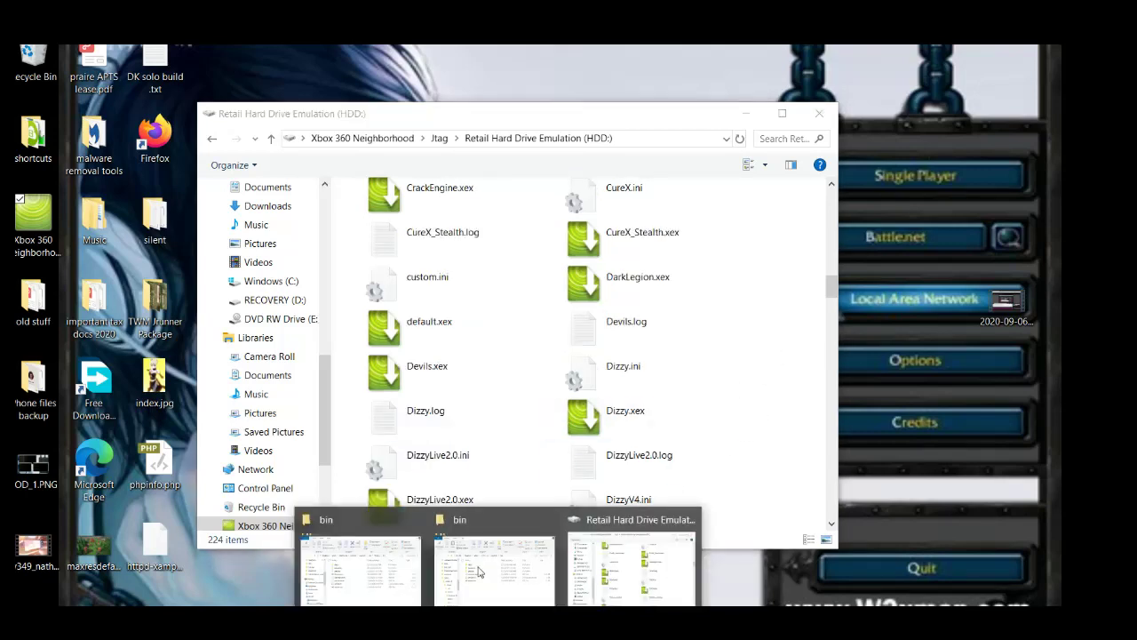
pyautogui.click(494, 593)
pyautogui.doubleClick(368, 324)
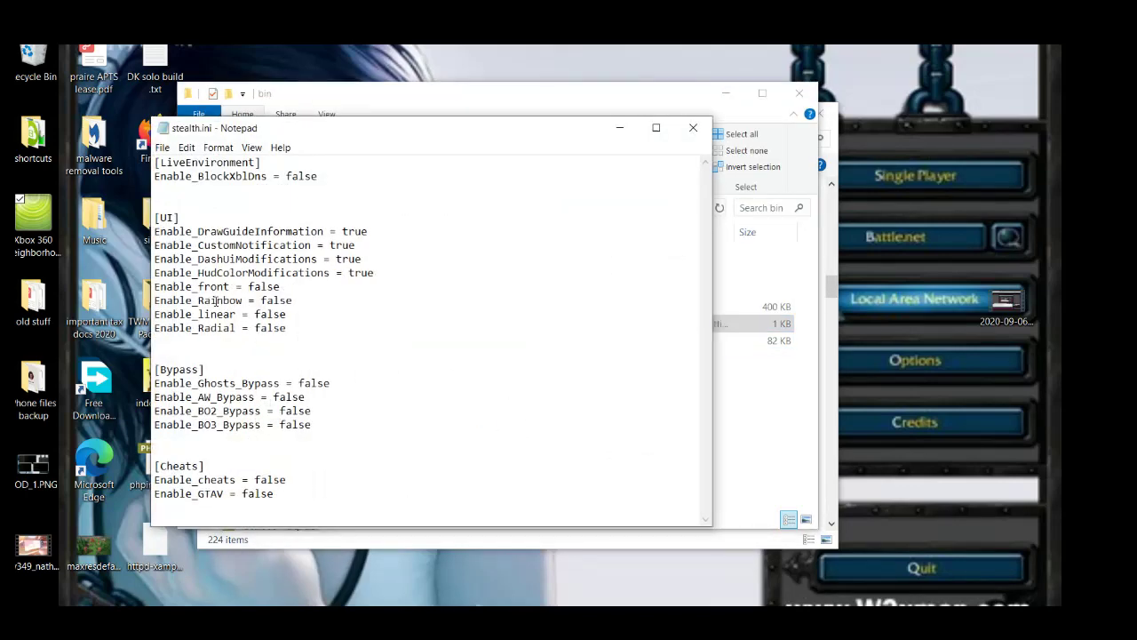
pyautogui.doubleClick(276, 301)
pyautogui.write('truea')
pyautogui.press('BackSpace')
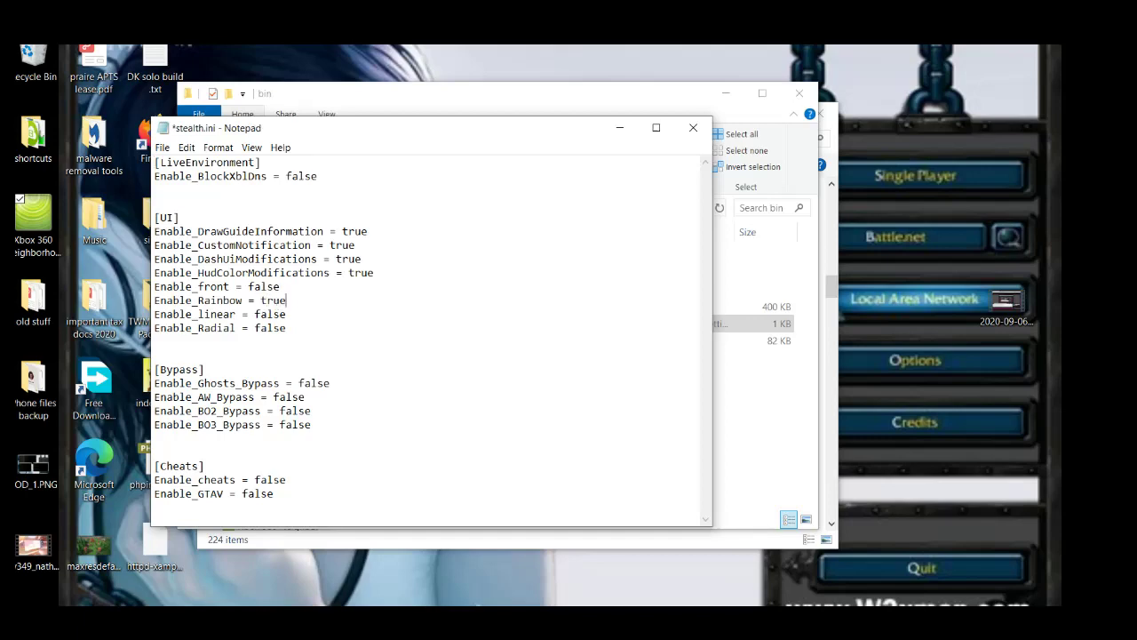
pyautogui.hotkey('ctrl', 's')
pyautogui.click(693, 127)
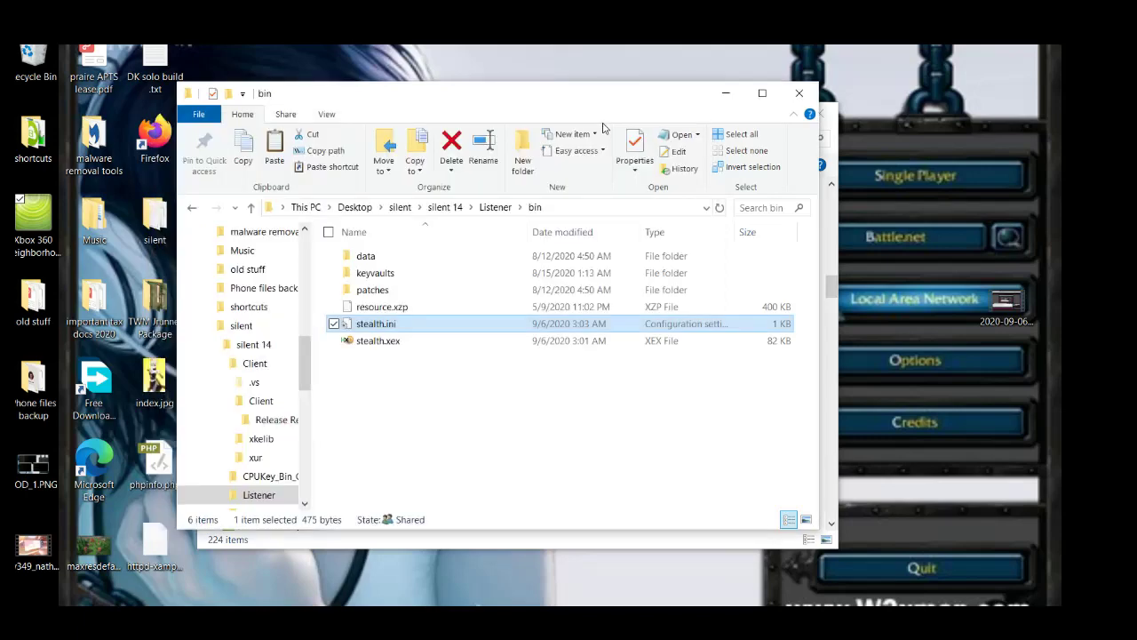
# Copy the edited stealth.ini from the bin folder to the Jtag console's HDD: volume, replacing the existing file
pyautogui.moveTo(410, 98); pyautogui.dragTo(322, 78)
pyautogui.moveTo(880, 93); pyautogui.dragTo(921, 81)
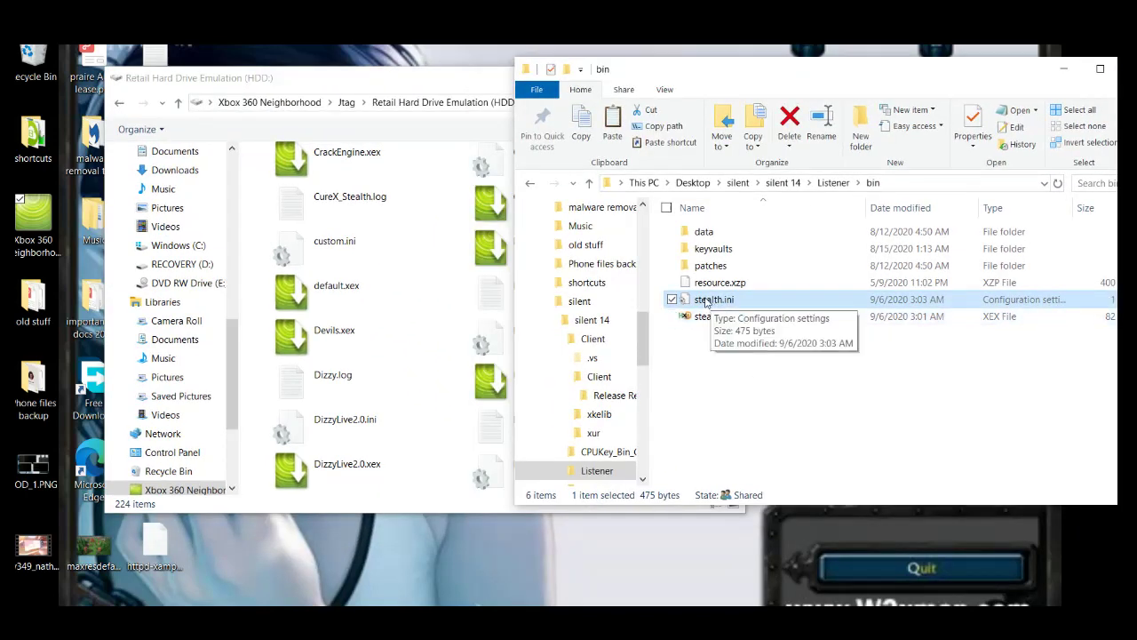
pyautogui.moveTo(514, 341); pyautogui.dragTo(252, 358)
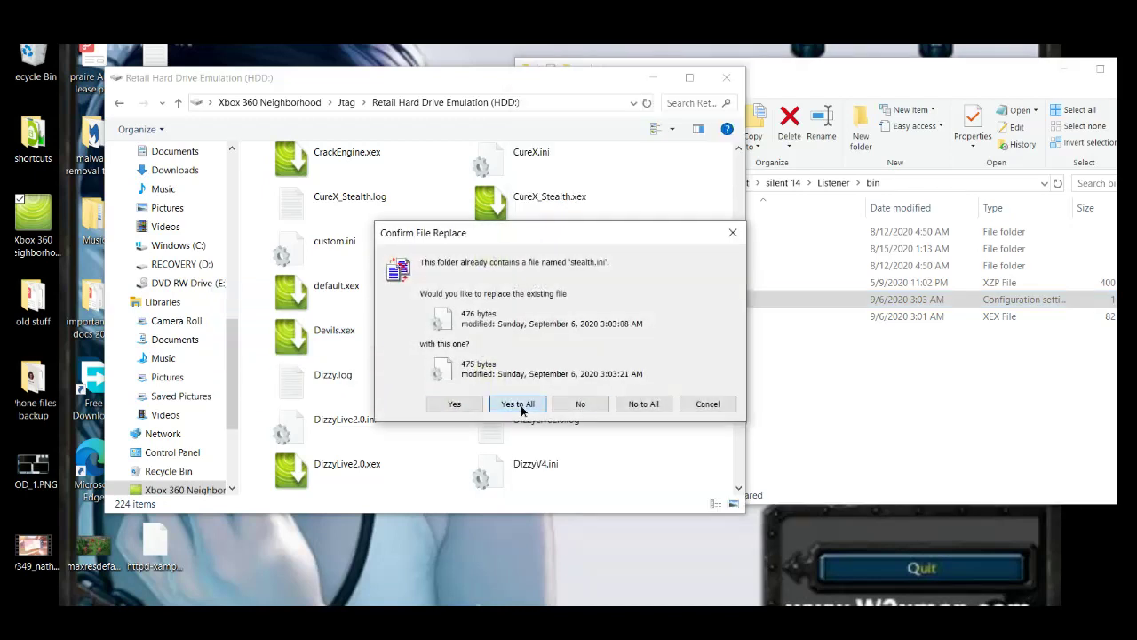
pyautogui.click(518, 402)
# Rename kv2.bin to kv.bin on the console's HDD: volume and return to the Xbox 360 Neighborhood root
pyautogui.scroll(-10, 681, 368)
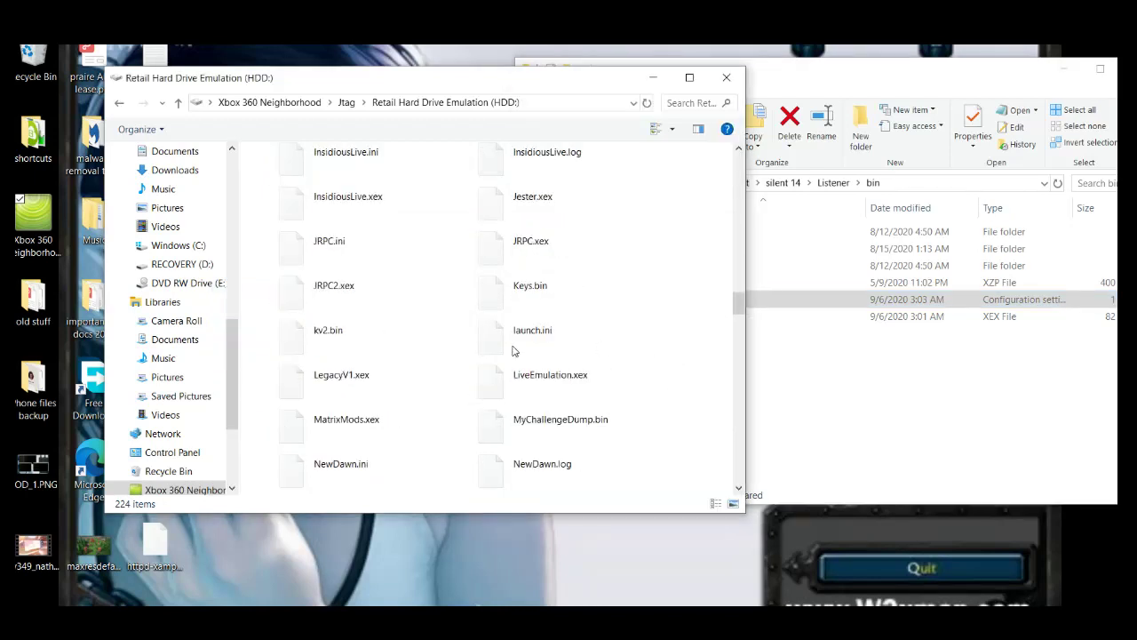
pyautogui.rightClick(319, 335)
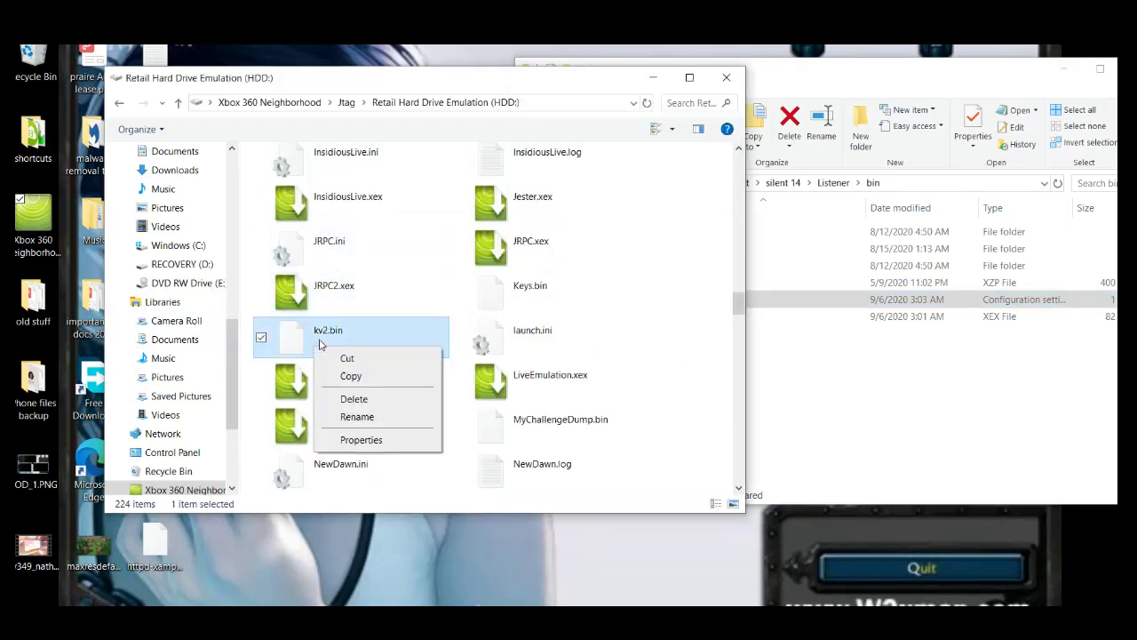
pyautogui.click(356, 414)
pyautogui.press('End')
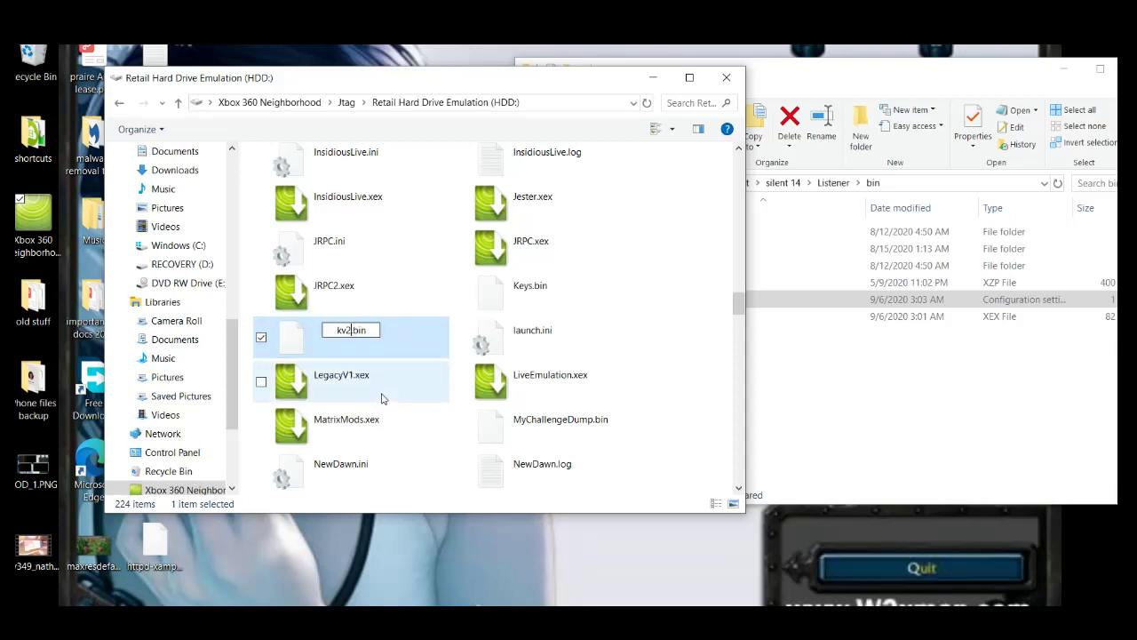
pyautogui.press('BackSpace')
pyautogui.press('Return')
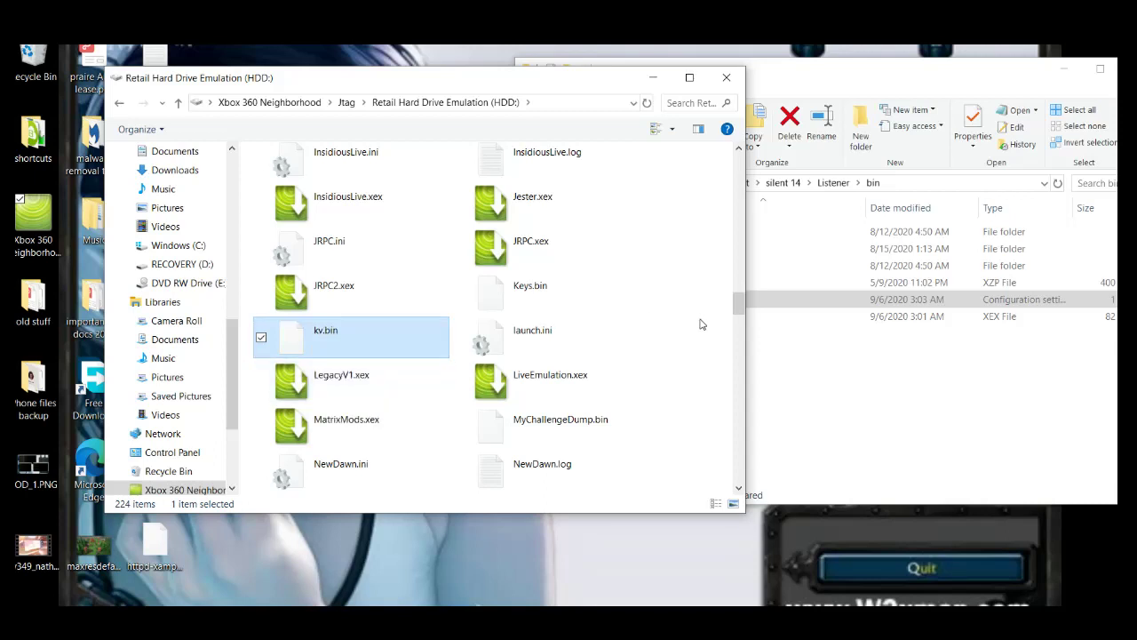
pyautogui.click(700, 324)
pyautogui.click(269, 102)
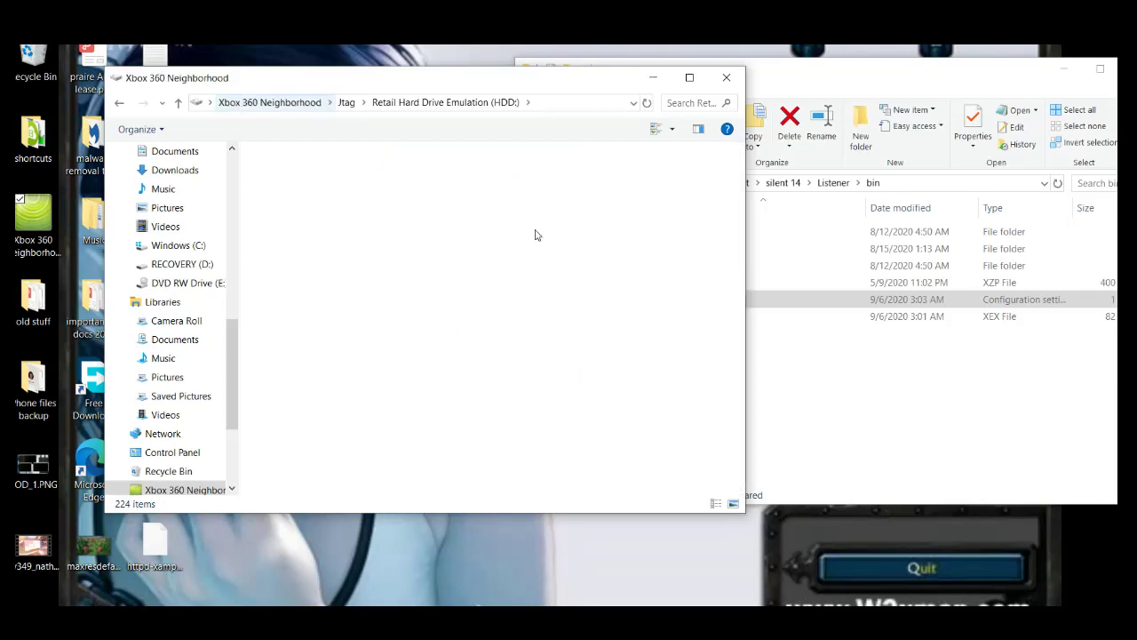
# Run Listener.exe from the Listener folder and minimize the Xbox 360 Neighborhood window
pyautogui.moveTo(854, 71); pyautogui.dragTo(612, 86)
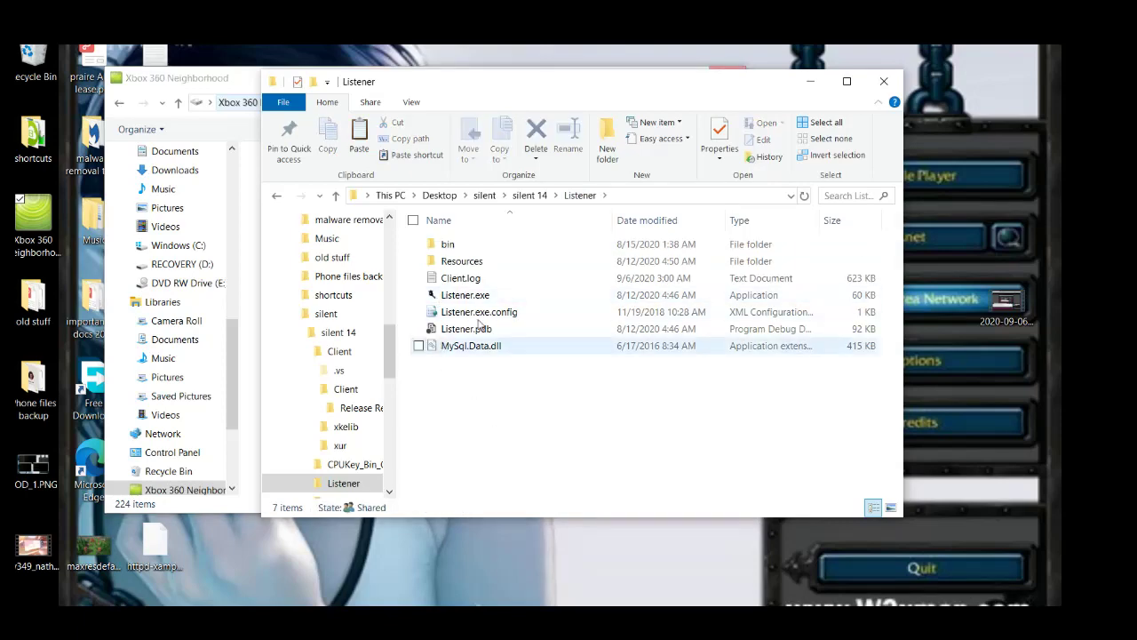
pyautogui.click(463, 298)
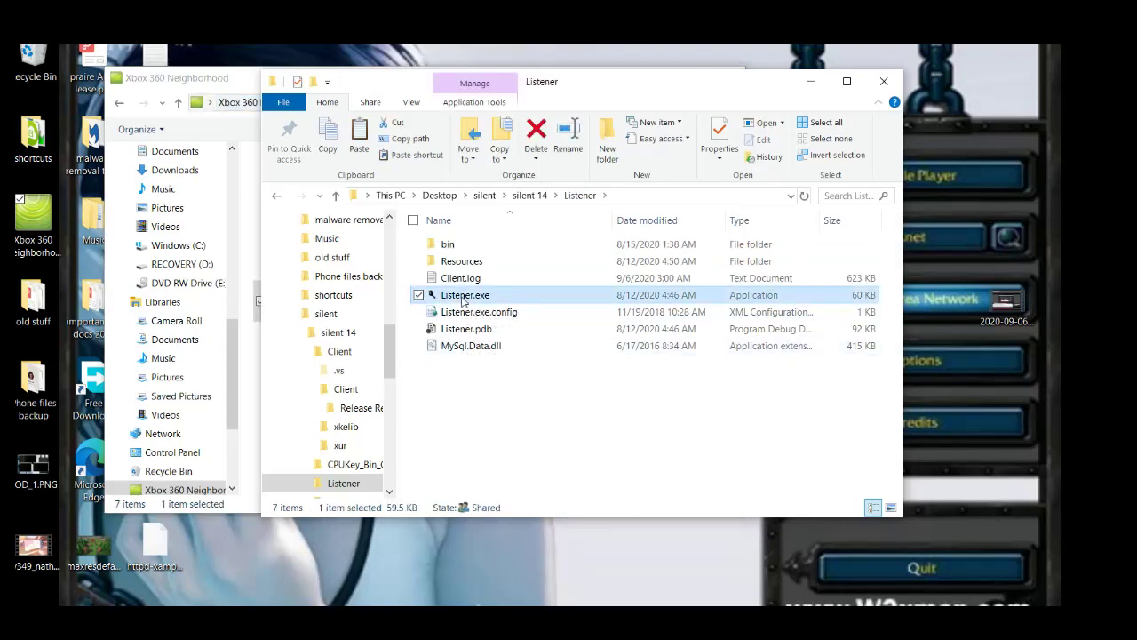
pyautogui.doubleClick(463, 298)
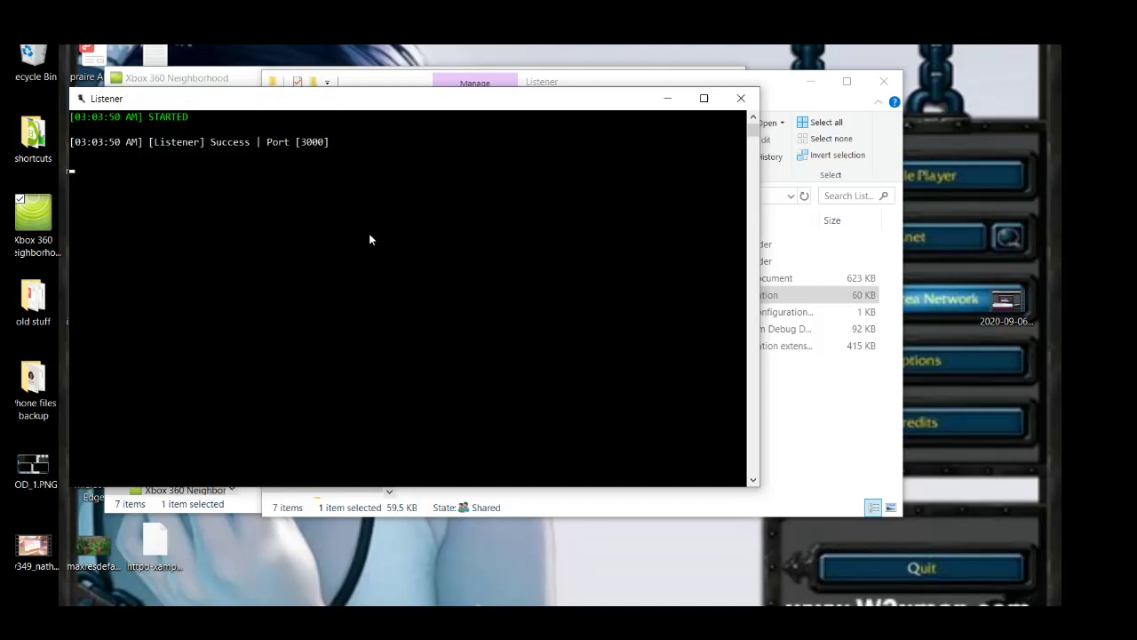
pyautogui.moveTo(278, 105); pyautogui.dragTo(453, 126)
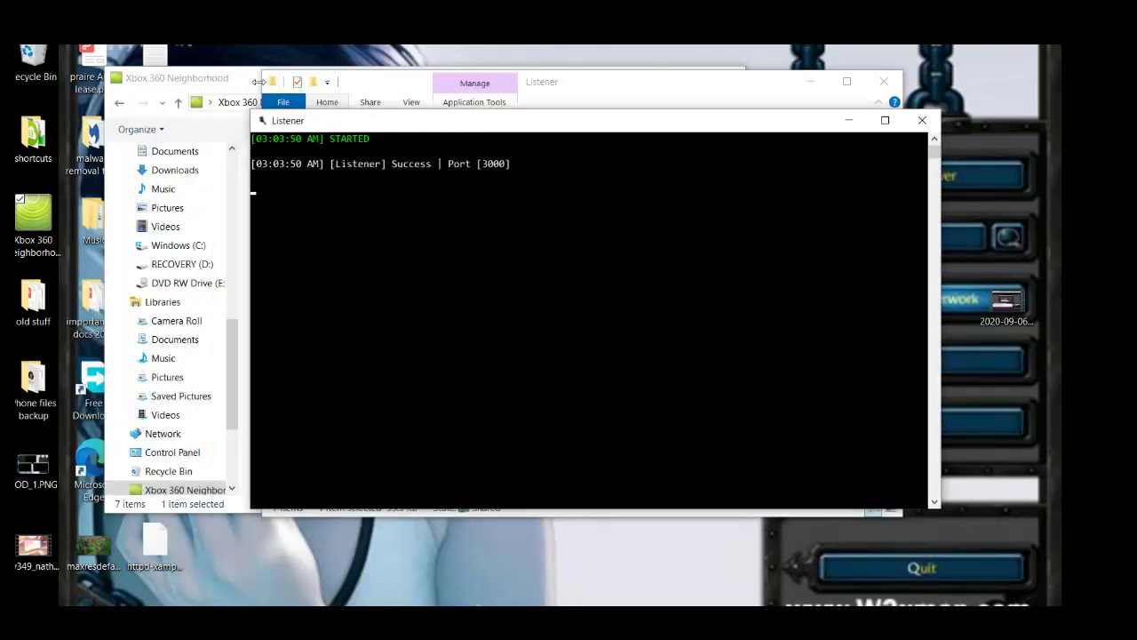
pyautogui.click(253, 82)
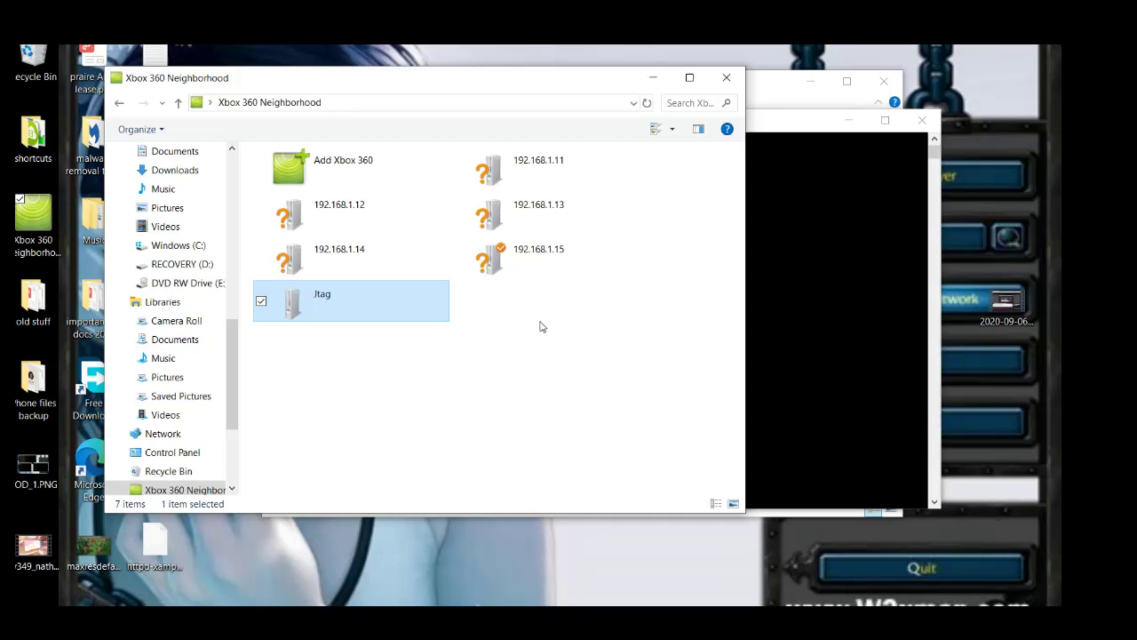
pyautogui.click(760, 107)
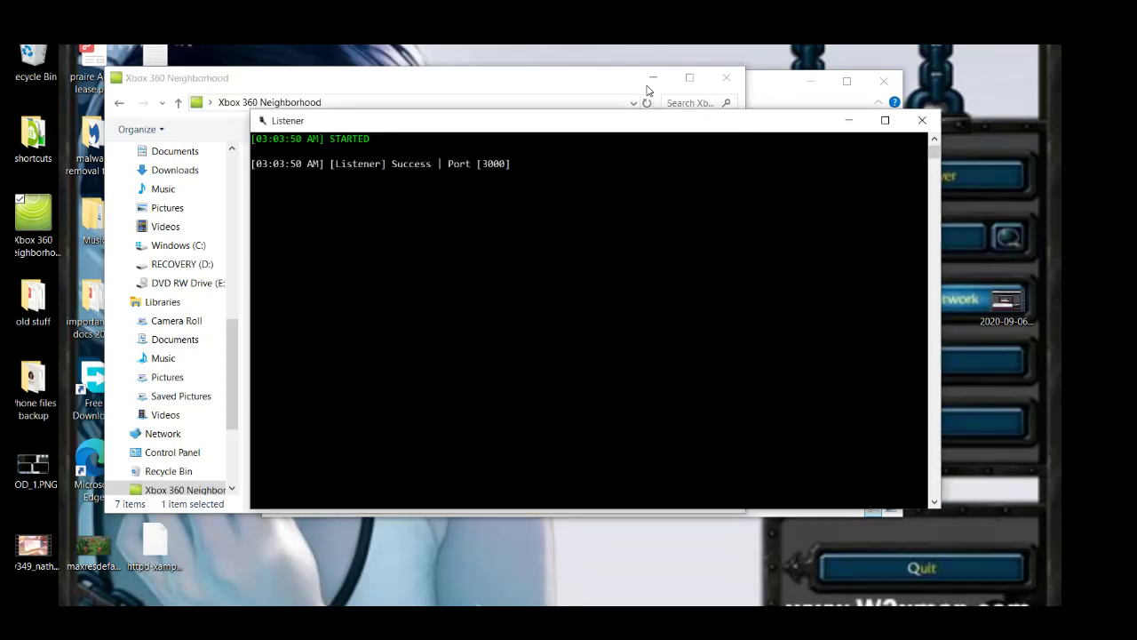
pyautogui.click(643, 85)
pyautogui.click(648, 81)
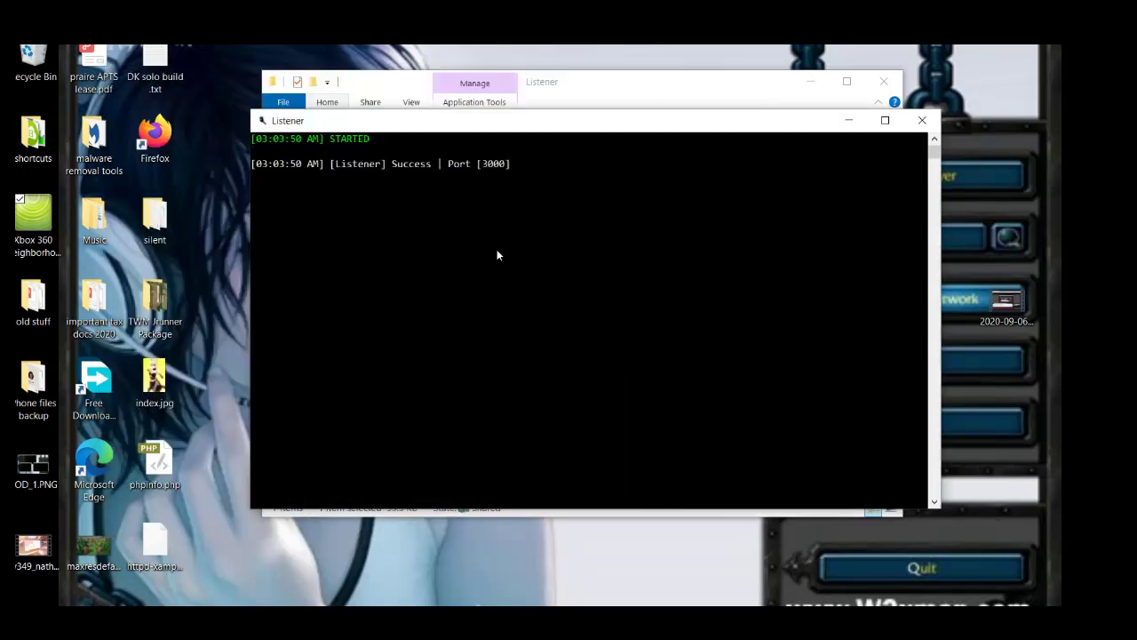
# Highlight the port number in the Listener console's startup message
pyautogui.moveTo(482, 164); pyautogui.dragTo(502, 166)
pyautogui.moveTo(501, 163); pyautogui.dragTo(507, 163)
pyautogui.click(505, 163)
pyautogui.moveTo(482, 164); pyautogui.dragTo(507, 164)
pyautogui.hotkey('ctrl', 'c')
pyautogui.moveTo(484, 165); pyautogui.dragTo(503, 169)
pyautogui.moveTo(483, 165); pyautogui.dragTo(504, 166)
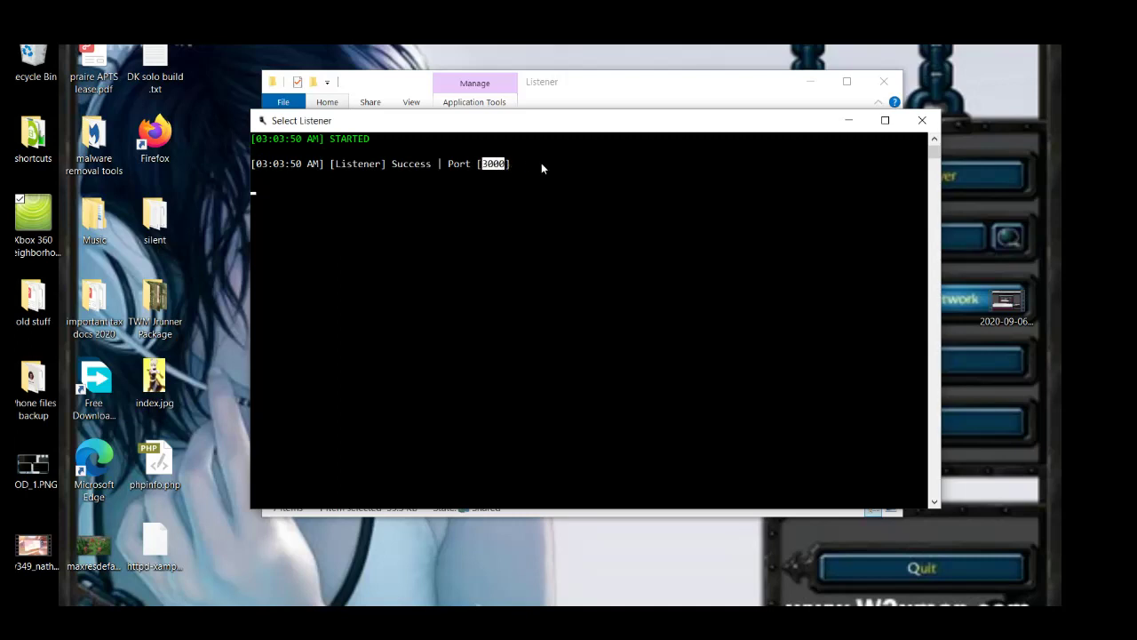
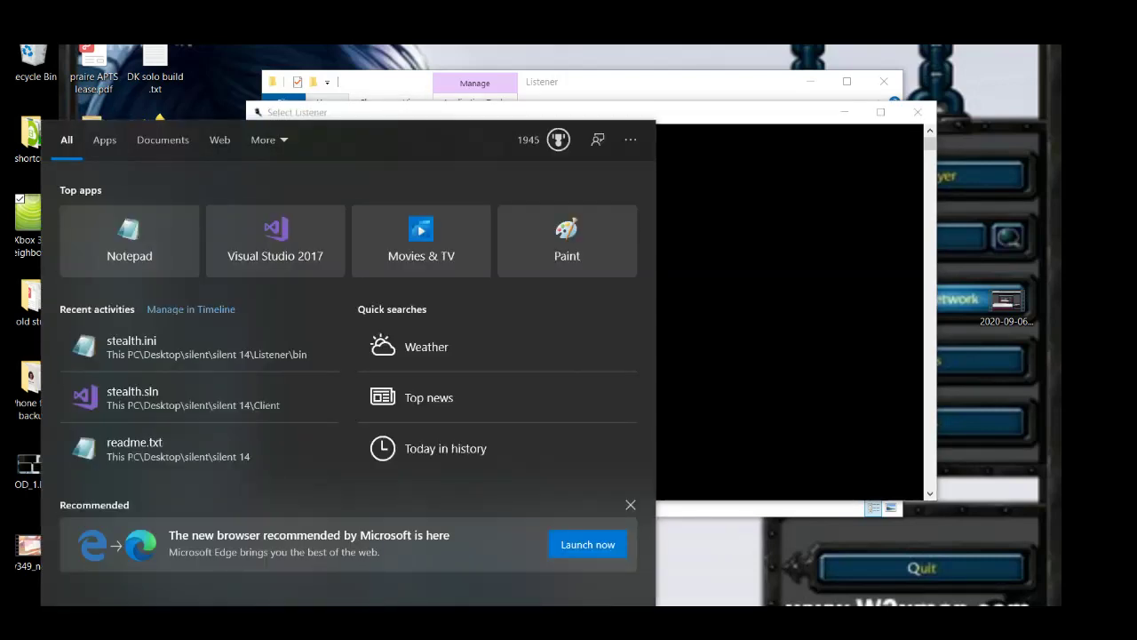
# Find Windows Defender Firewall through Windows search and show the inbound rules in its advanced settings
pyautogui.write('advan')
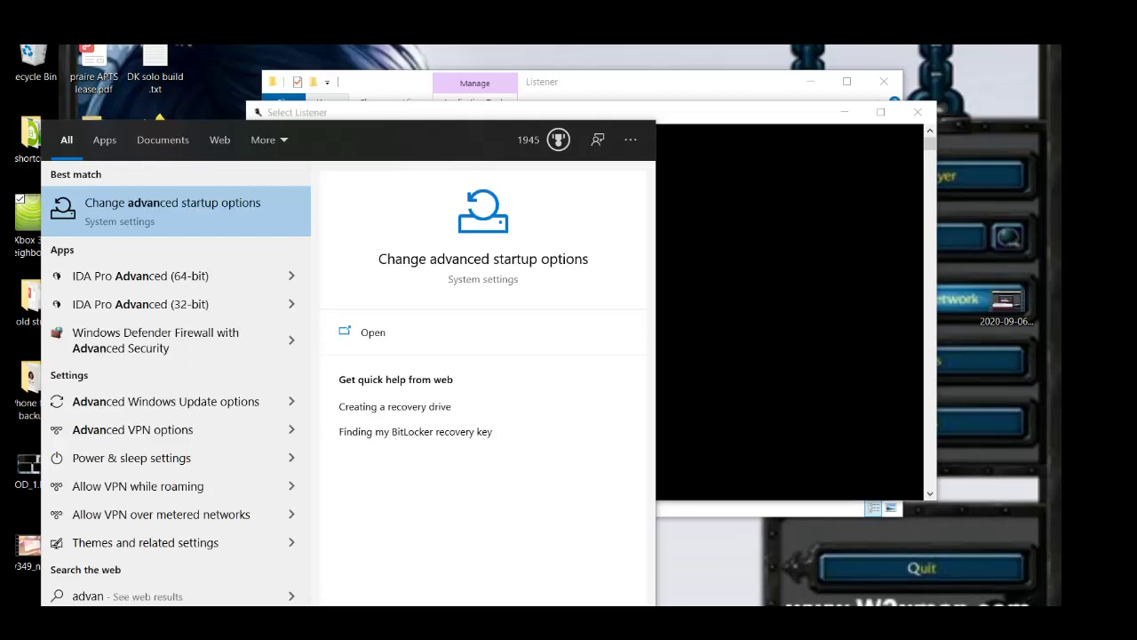
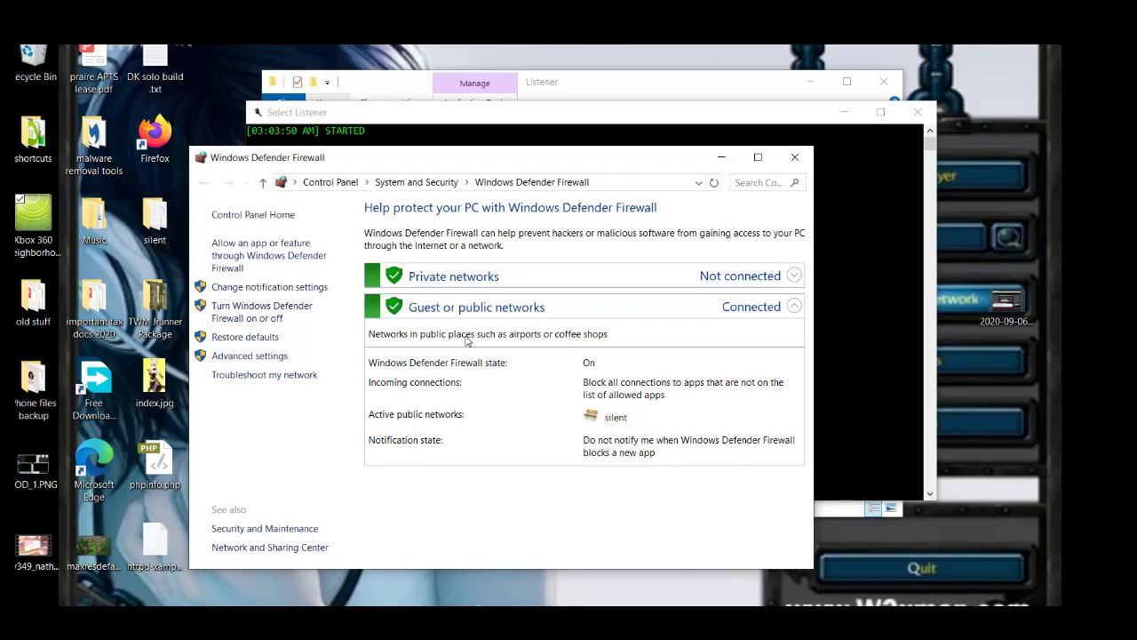
pyautogui.click(251, 356)
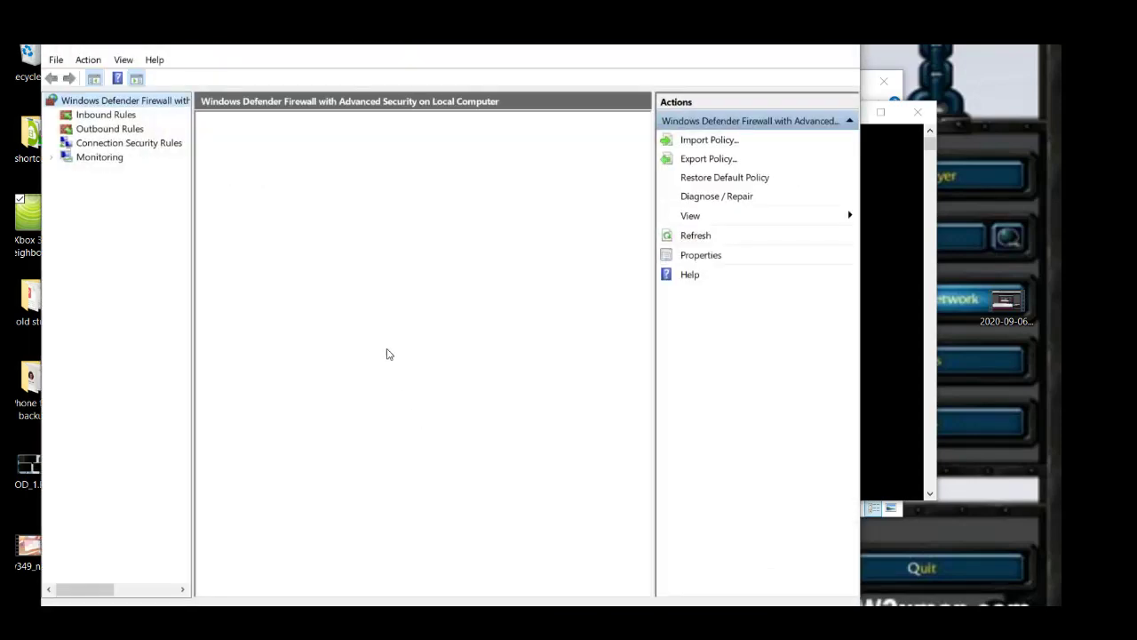
pyautogui.click(105, 115)
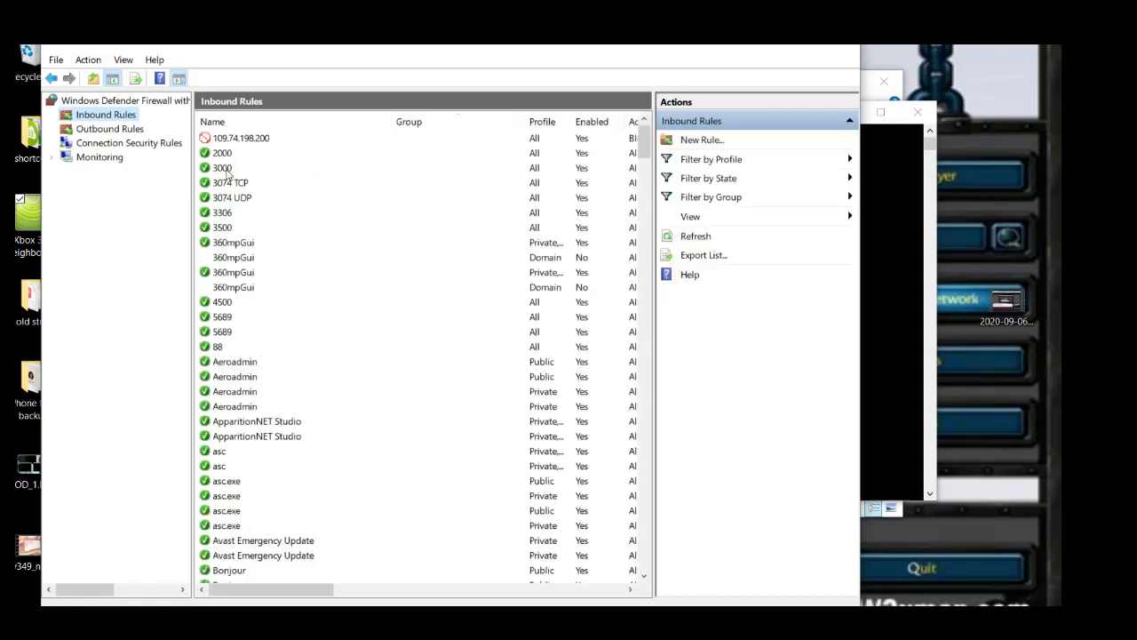
# Go through a new inbound port rule for TCP port 3000 as far as the connection action, and cancel the wizard
pyautogui.click(685, 142)
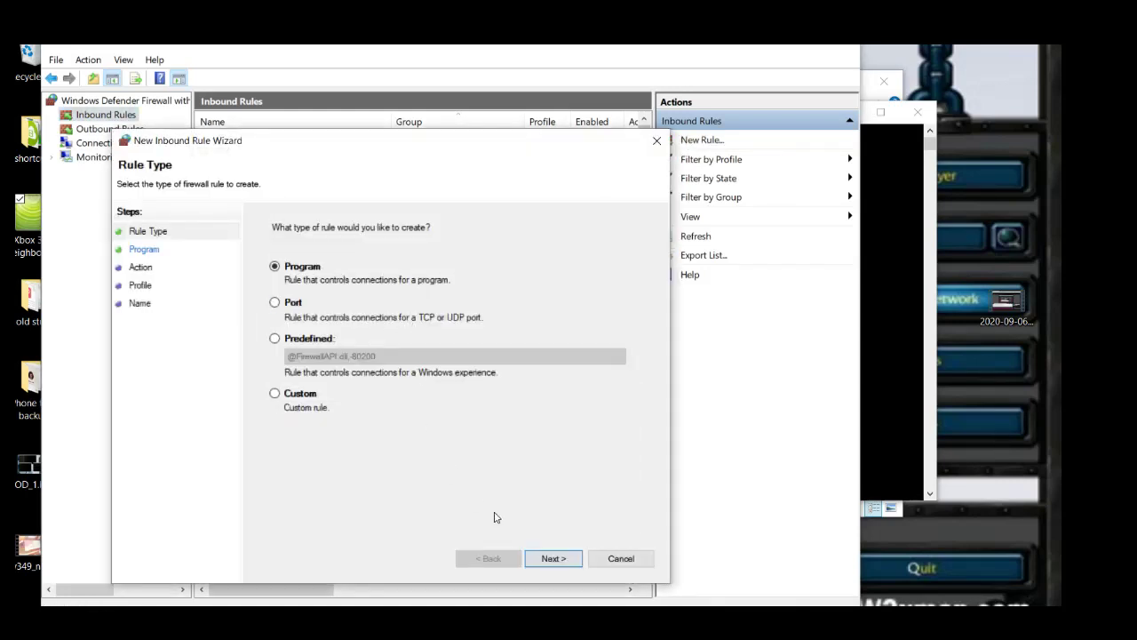
pyautogui.click(275, 304)
pyautogui.click(551, 558)
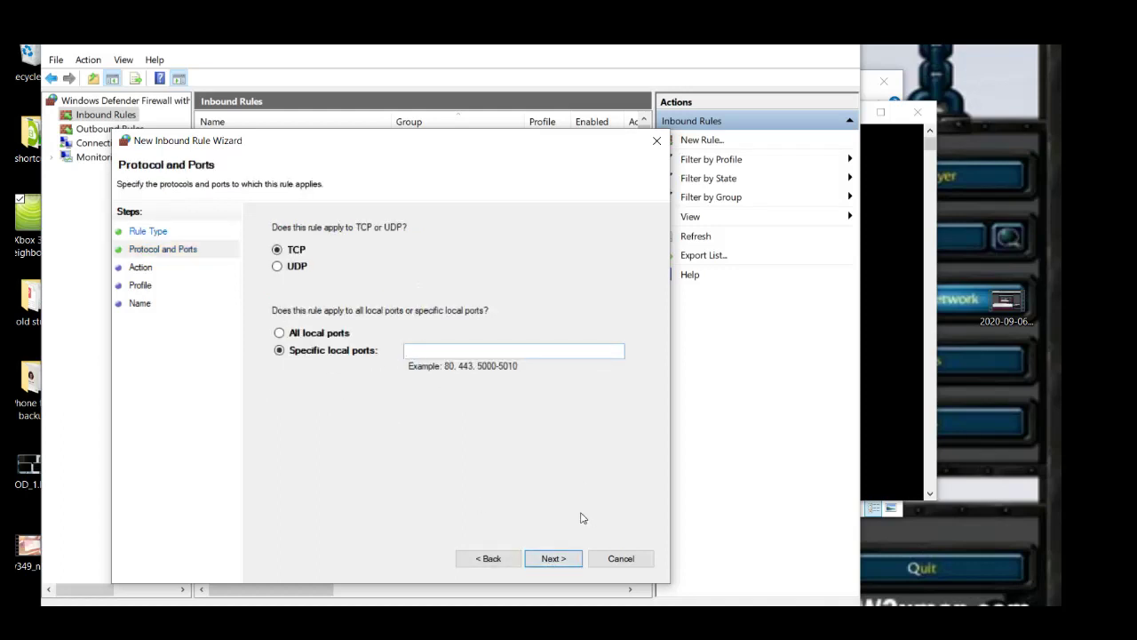
pyautogui.write('3000')
pyautogui.click(573, 565)
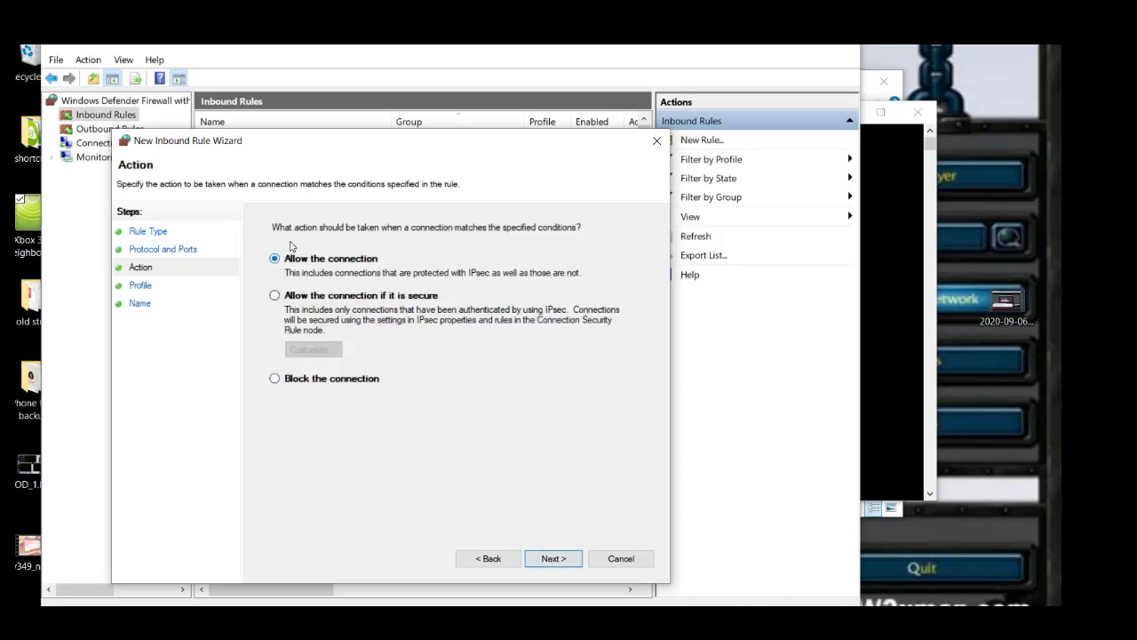
pyautogui.click(621, 562)
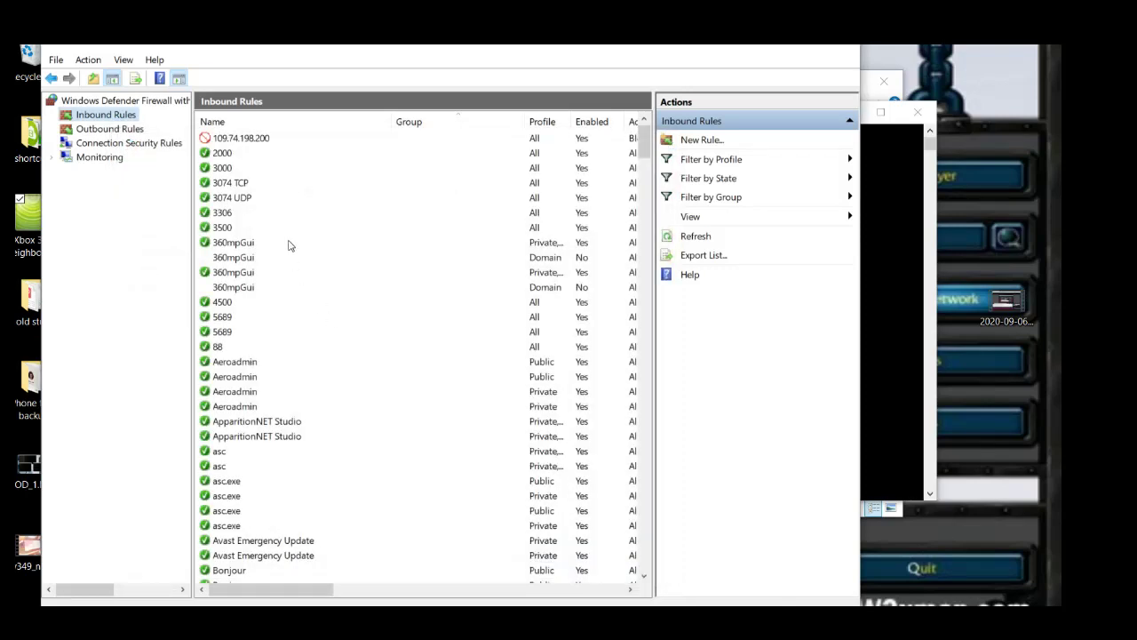
# View the protocol and port properties of the existing inbound rule 3000 and close them without changes
pyautogui.rightClick(218, 168)
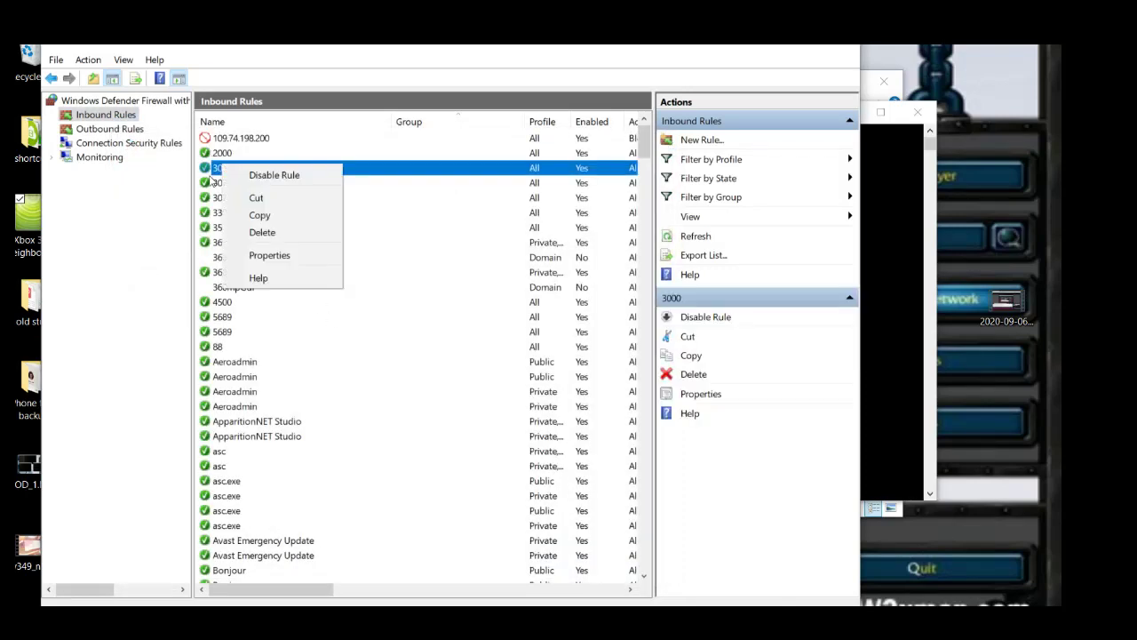
pyautogui.click(266, 255)
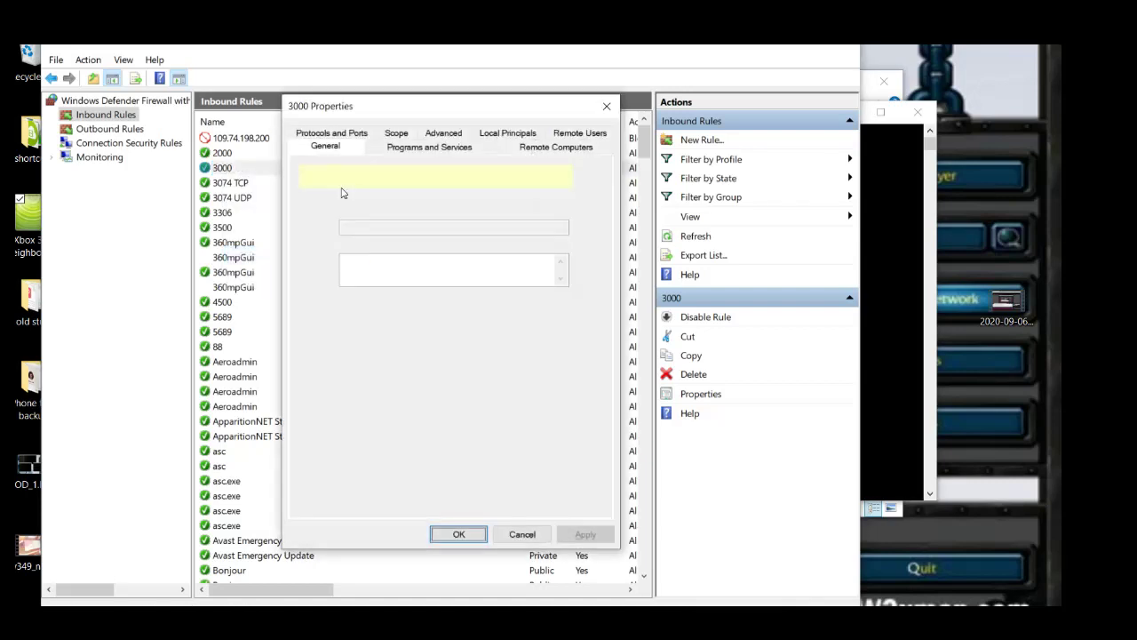
pyautogui.click(353, 135)
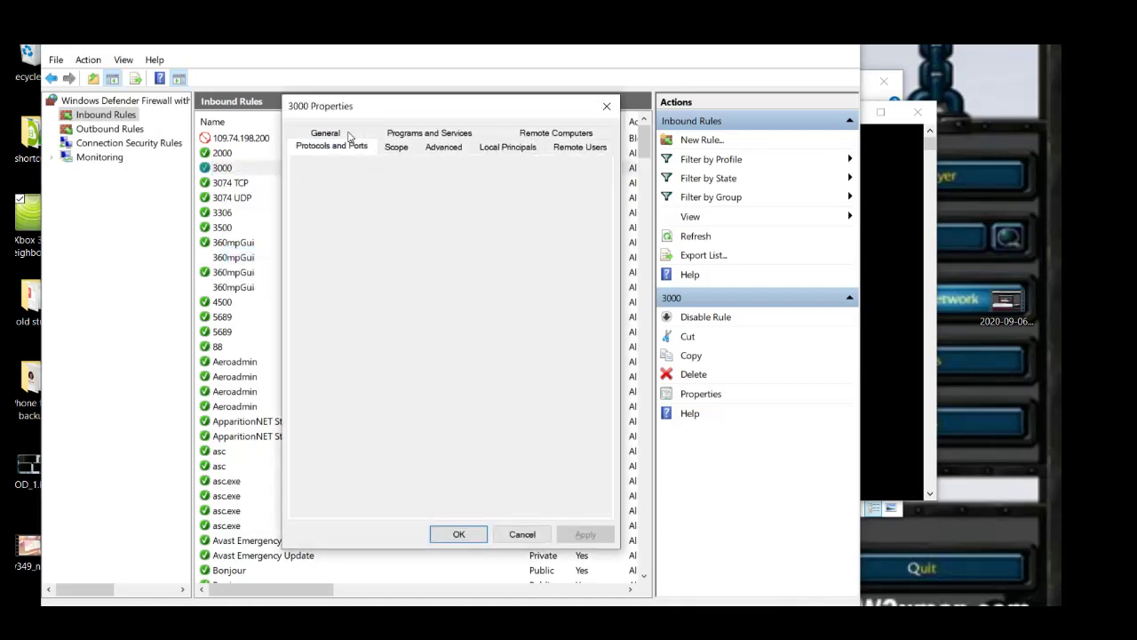
pyautogui.click(523, 534)
pyautogui.moveTo(697, 45)
pyautogui.mouseDown()
pyautogui.moveTo(711, 48)
pyautogui.moveTo(696, 43)
pyautogui.mouseUp()
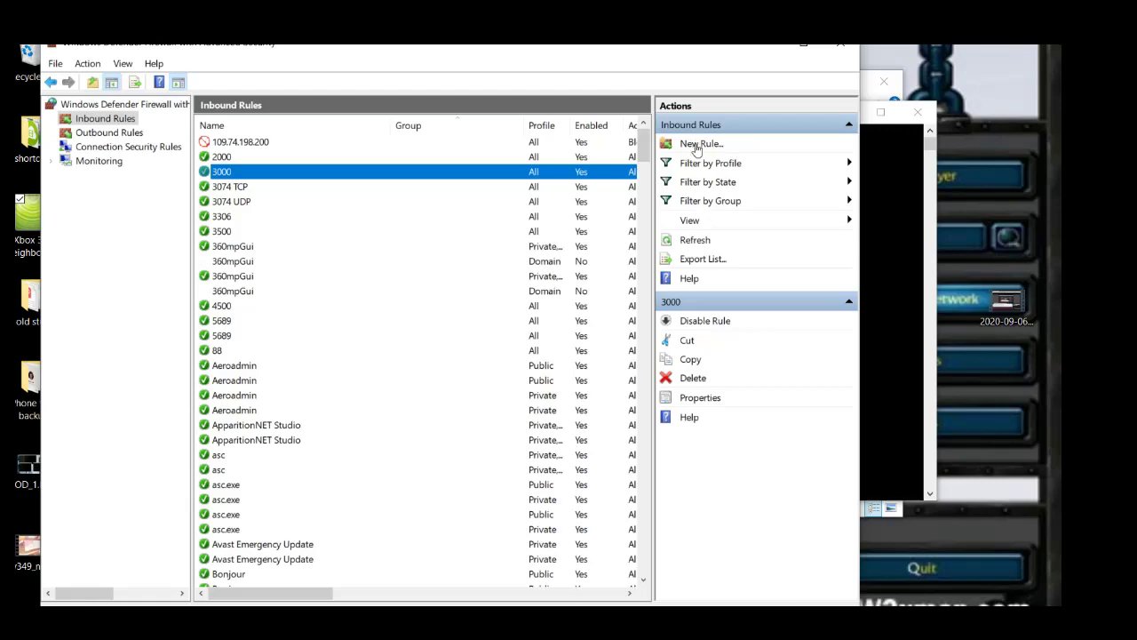
pyautogui.moveTo(627, 48); pyautogui.dragTo(648, 65)
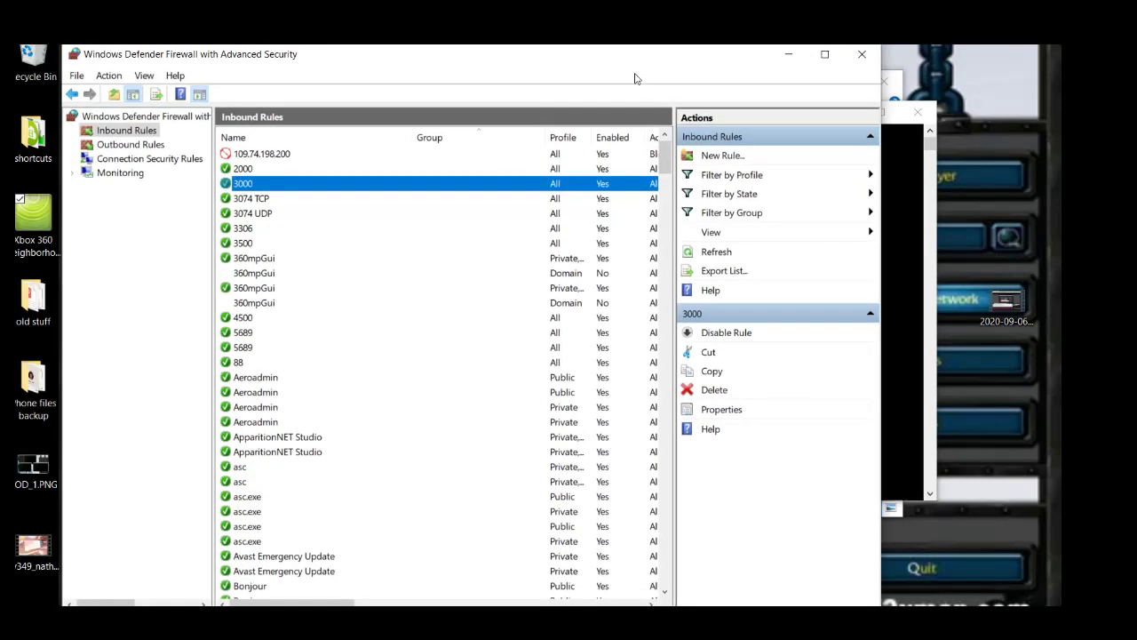
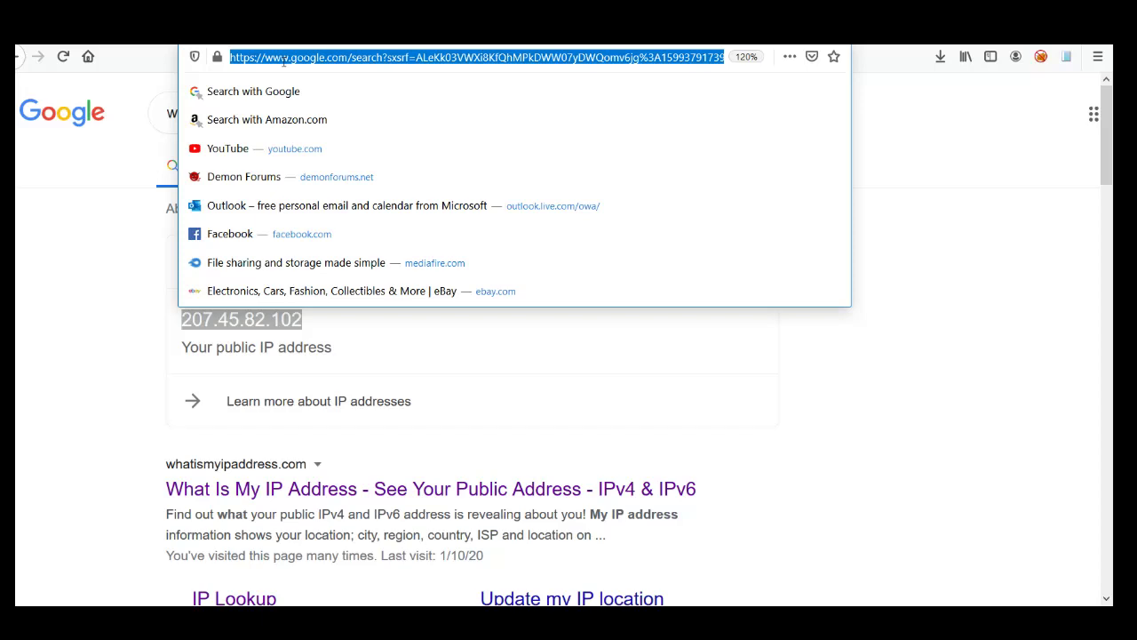
# Open the router's admin page at 192.168.1.1 in the browser and dismiss the NETGEAR Armor offer
pyautogui.write('192.168.1.1/')
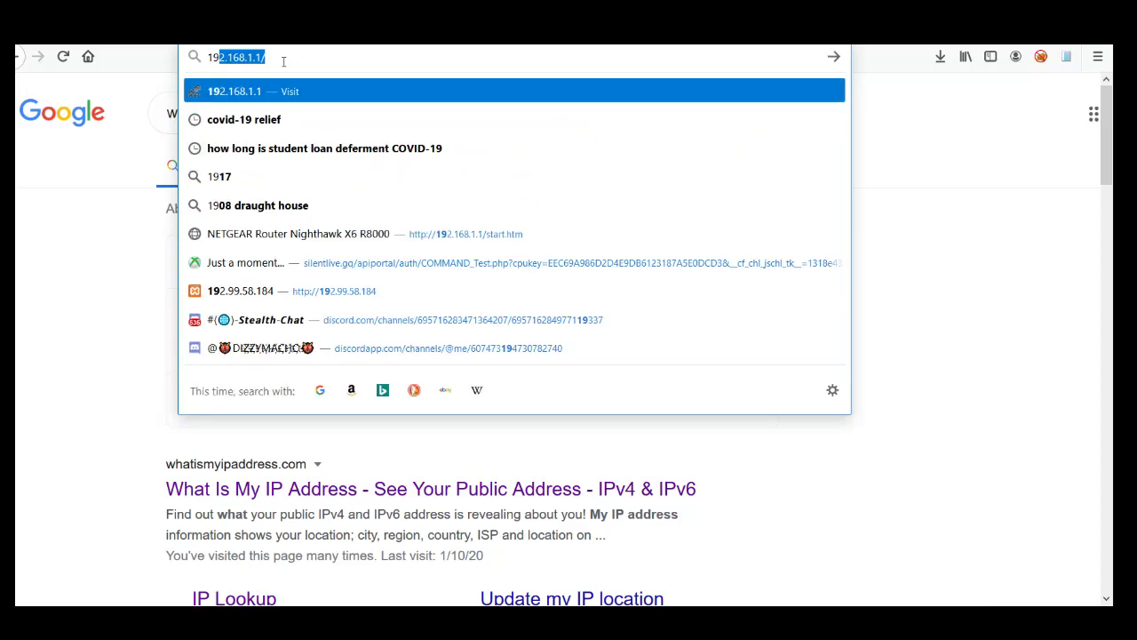
pyautogui.press('Return')
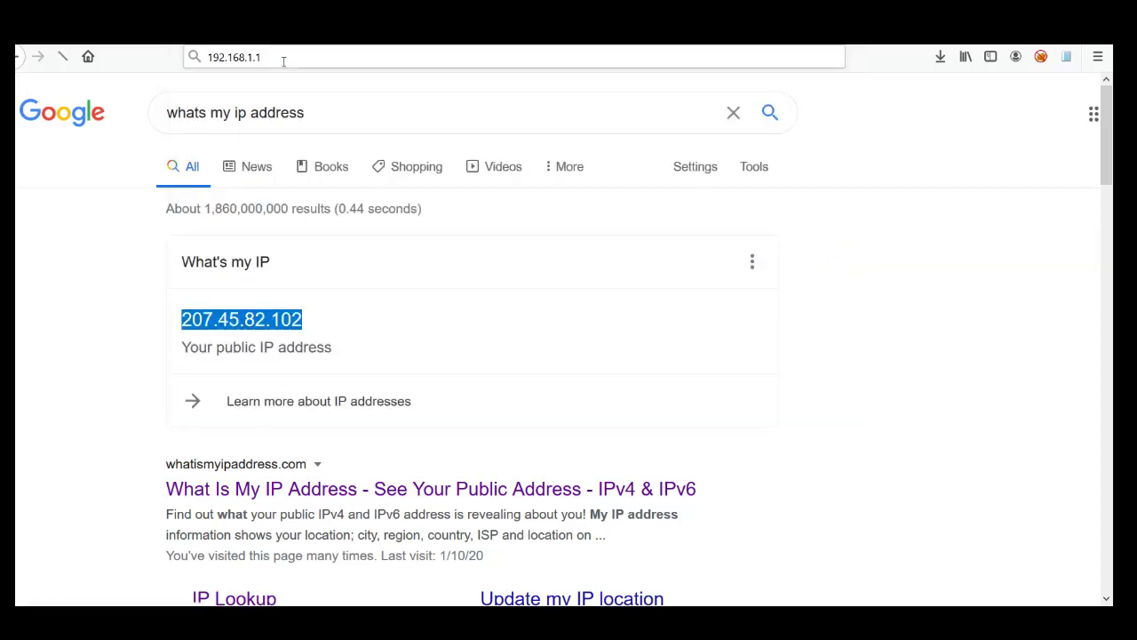
pyautogui.press('Return')
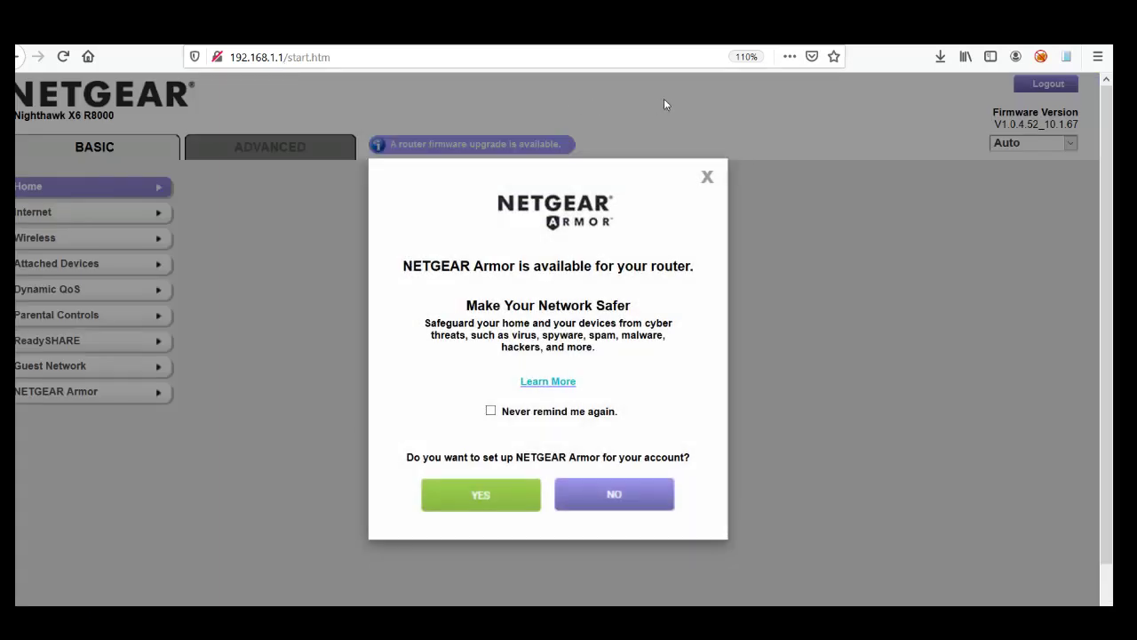
pyautogui.click(707, 177)
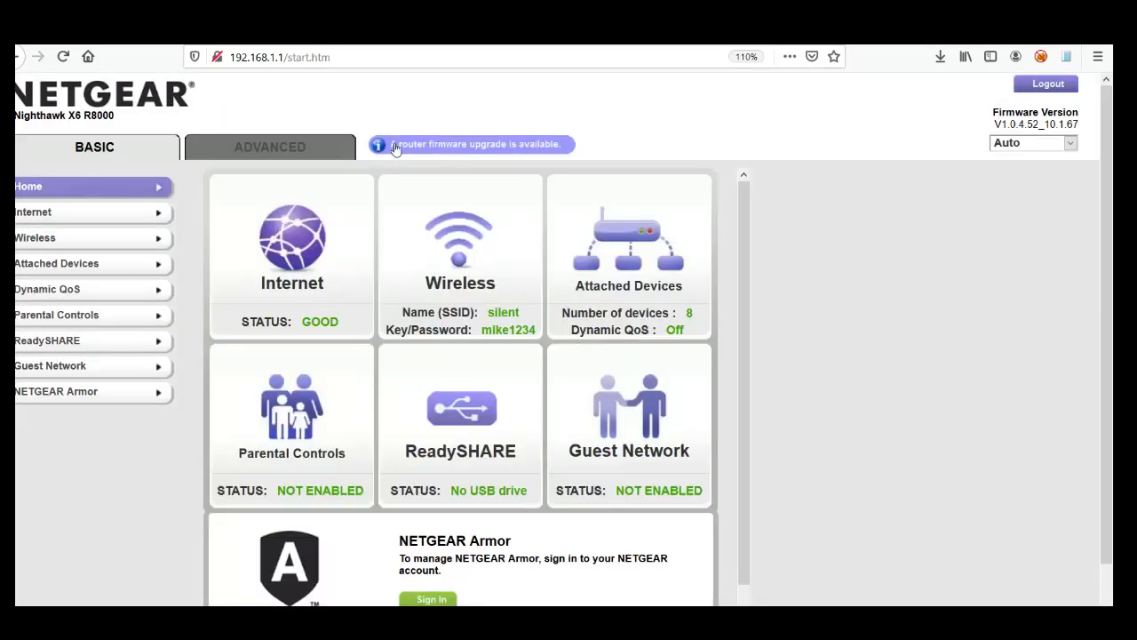
# Show the Port Forwarding / Port Triggering settings in the router's advanced setup
pyautogui.click(264, 148)
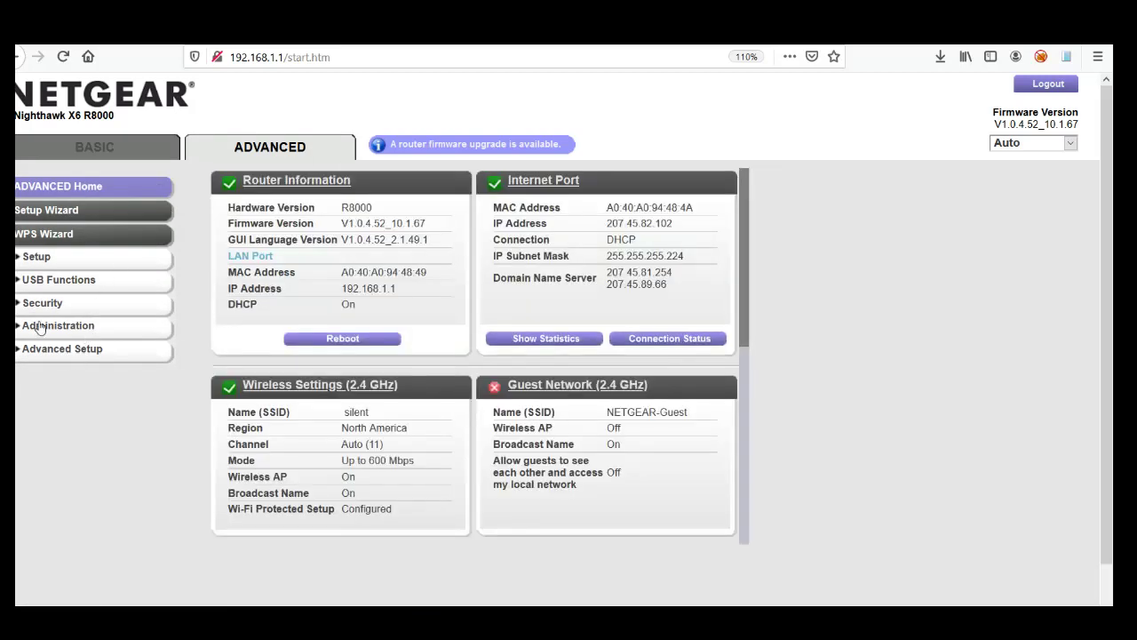
pyautogui.click(41, 355)
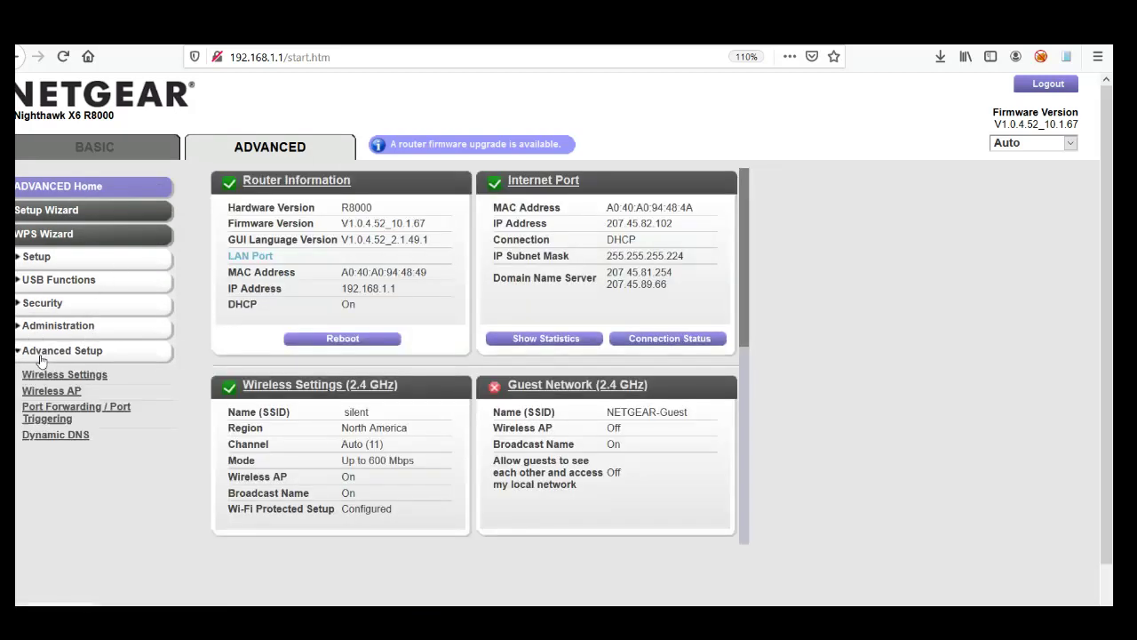
pyautogui.click(53, 411)
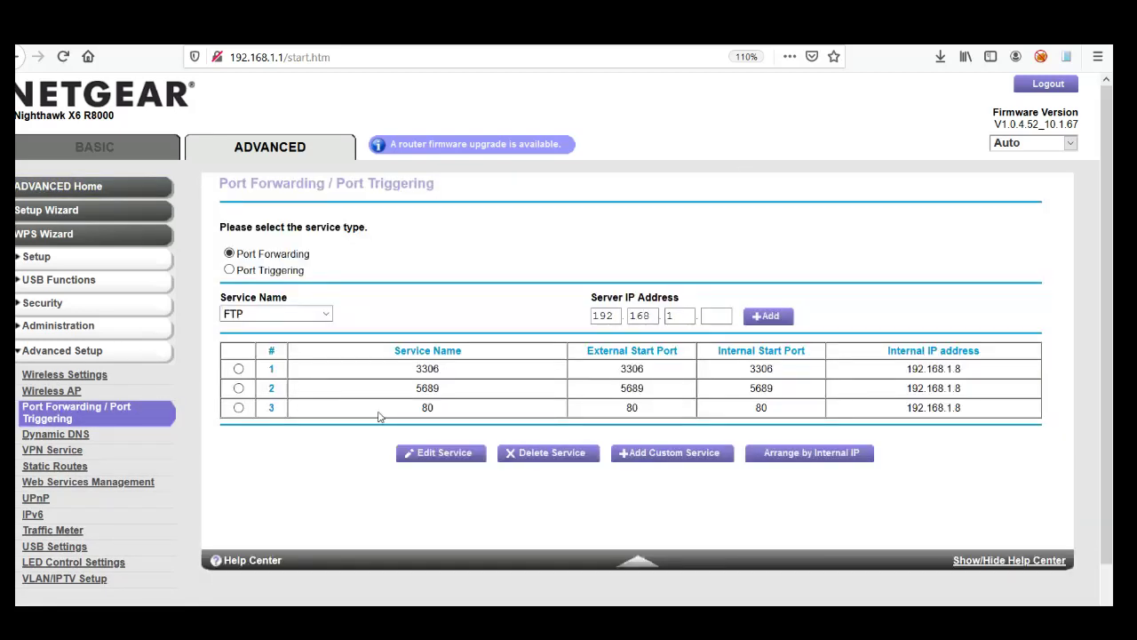
# Start a new custom port forwarding service with TCP/UDP as its protocol
pyautogui.click(626, 388)
pyautogui.click(643, 458)
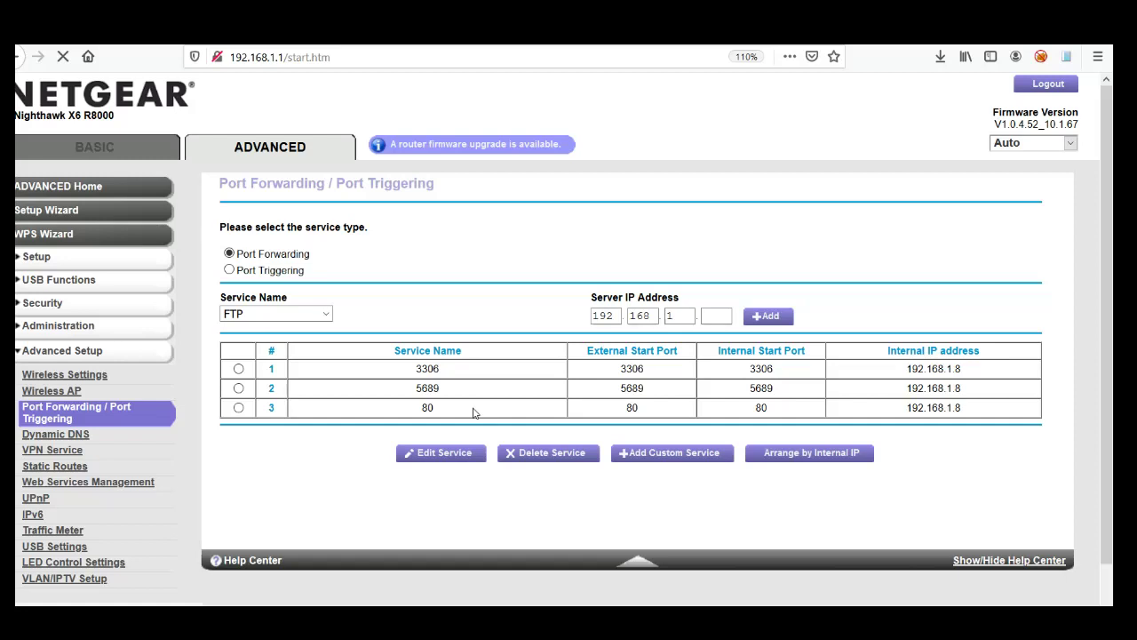
pyautogui.click(632, 454)
pyautogui.click(572, 277)
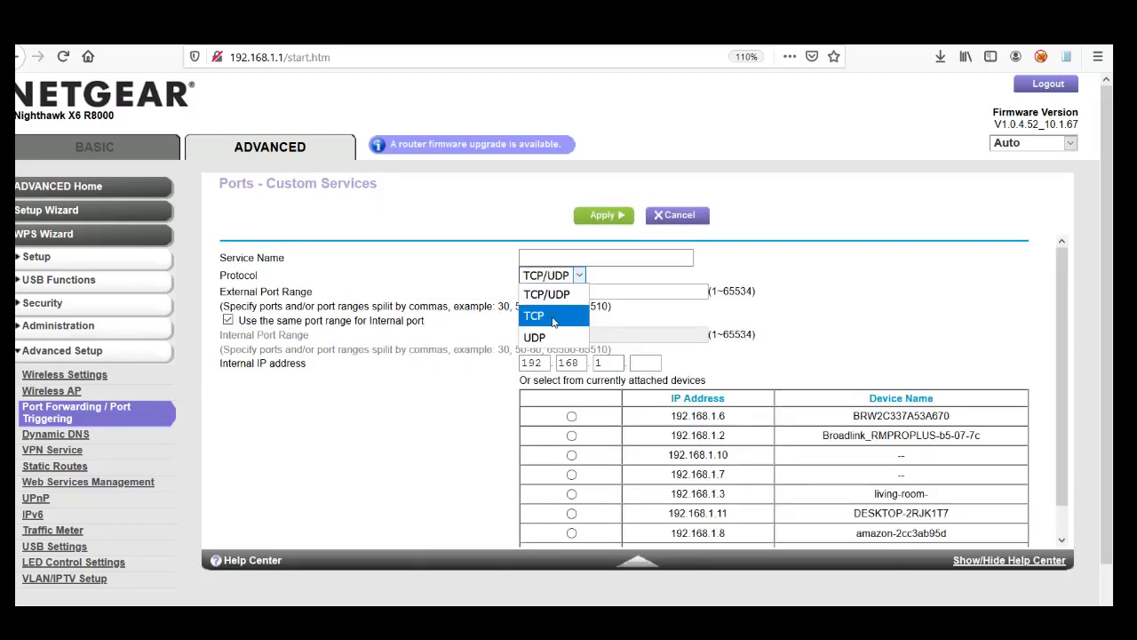
pyautogui.click(552, 295)
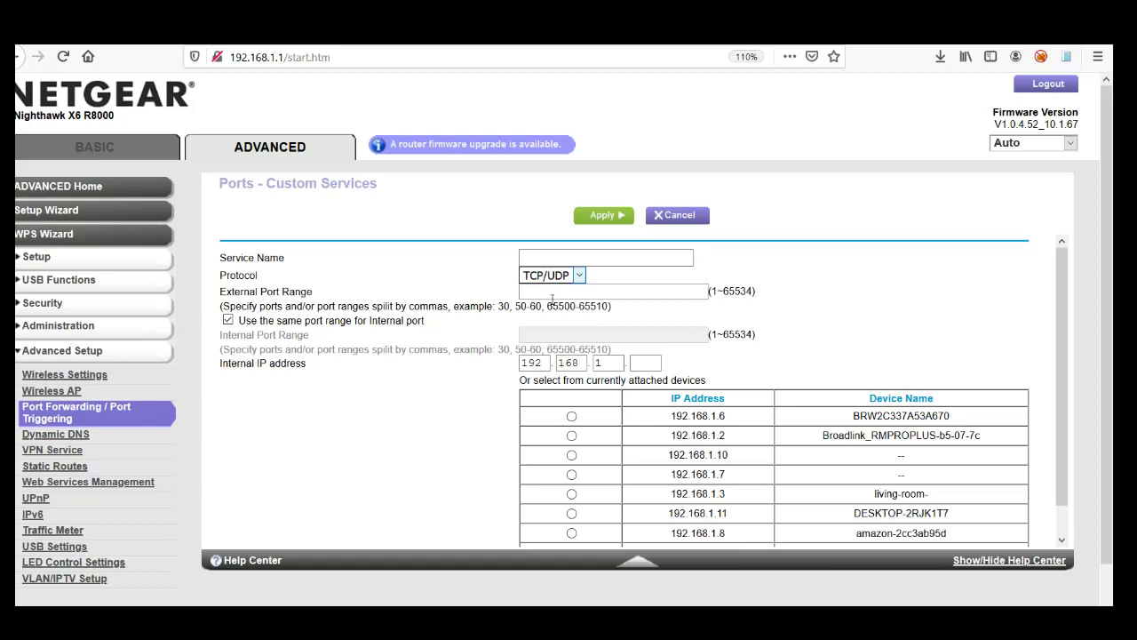
# Name the custom service 3000 and set its external port range to 3000, keeping the same range for the internal port
pyautogui.click(546, 257)
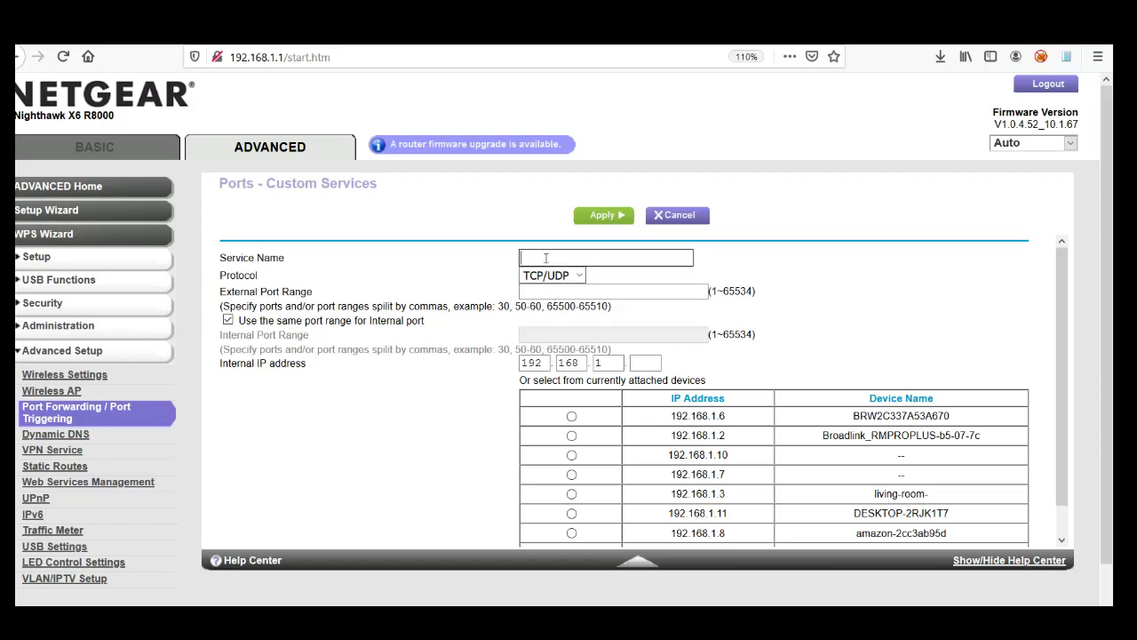
pyautogui.write('300')
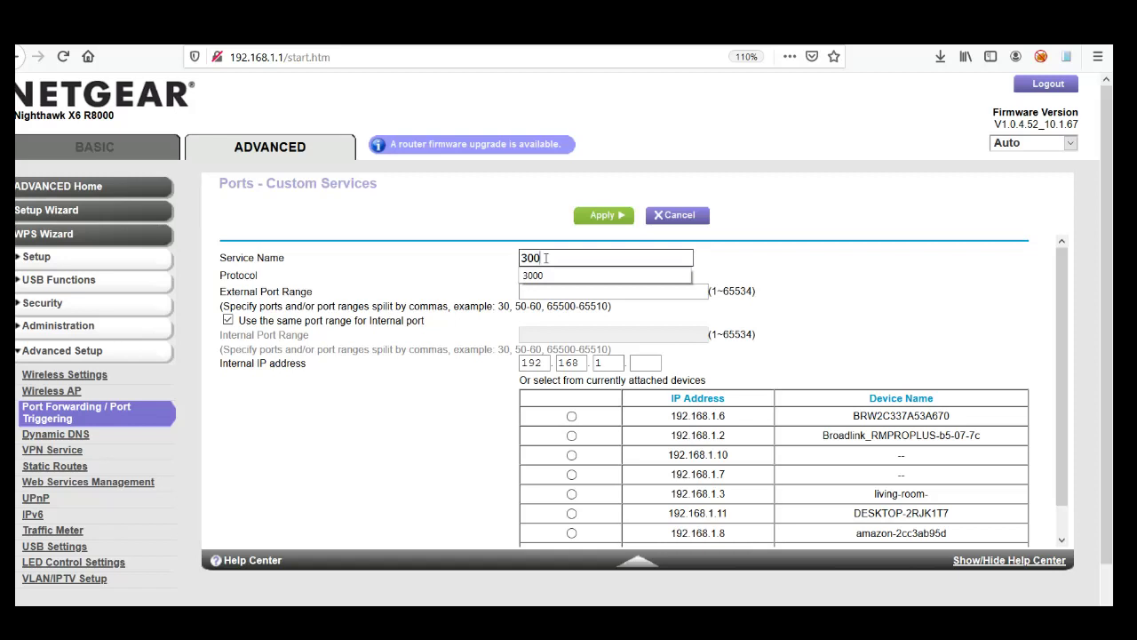
pyautogui.press('BackSpace')
pyautogui.press('BackSpace')
pyautogui.press('BackSpace')
pyautogui.write('300')
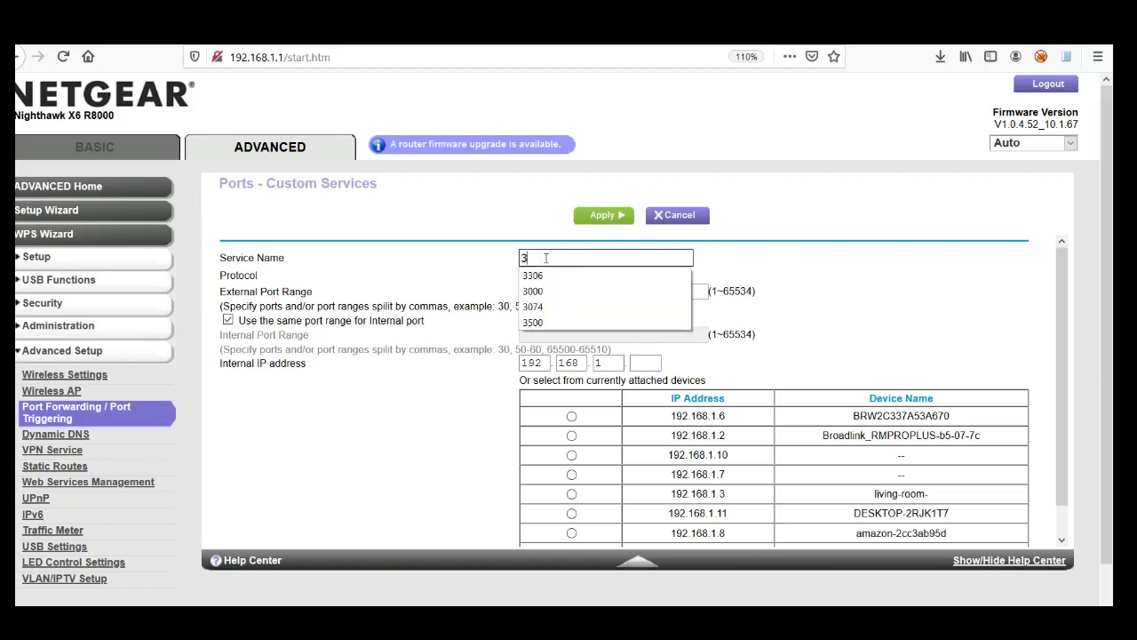
pyautogui.click(490, 274)
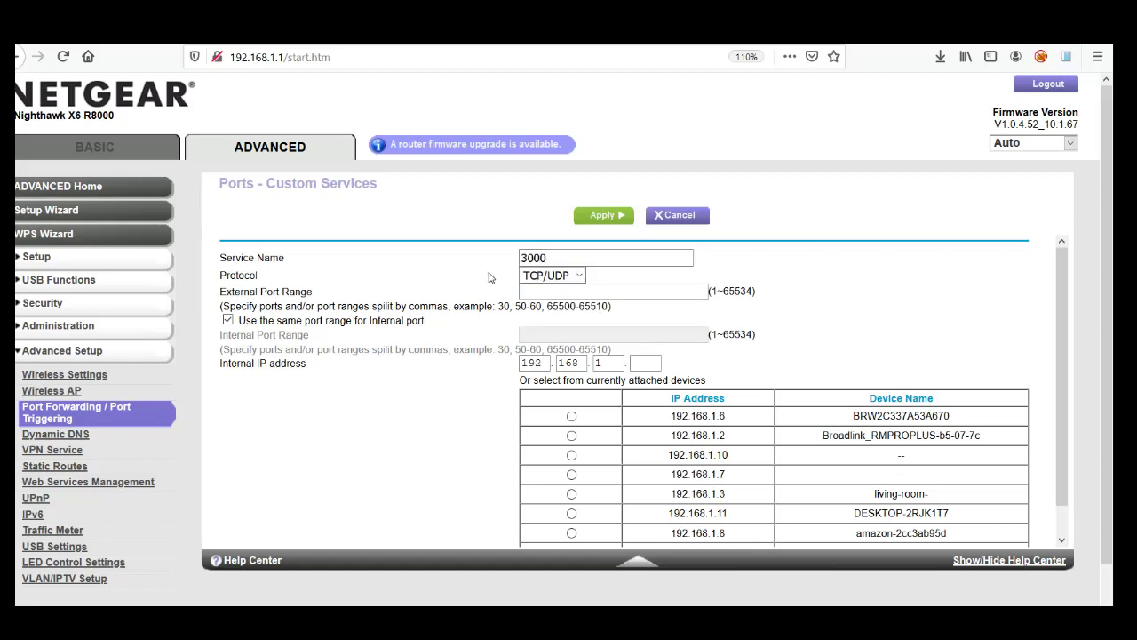
pyautogui.click(544, 290)
pyautogui.write('3000')
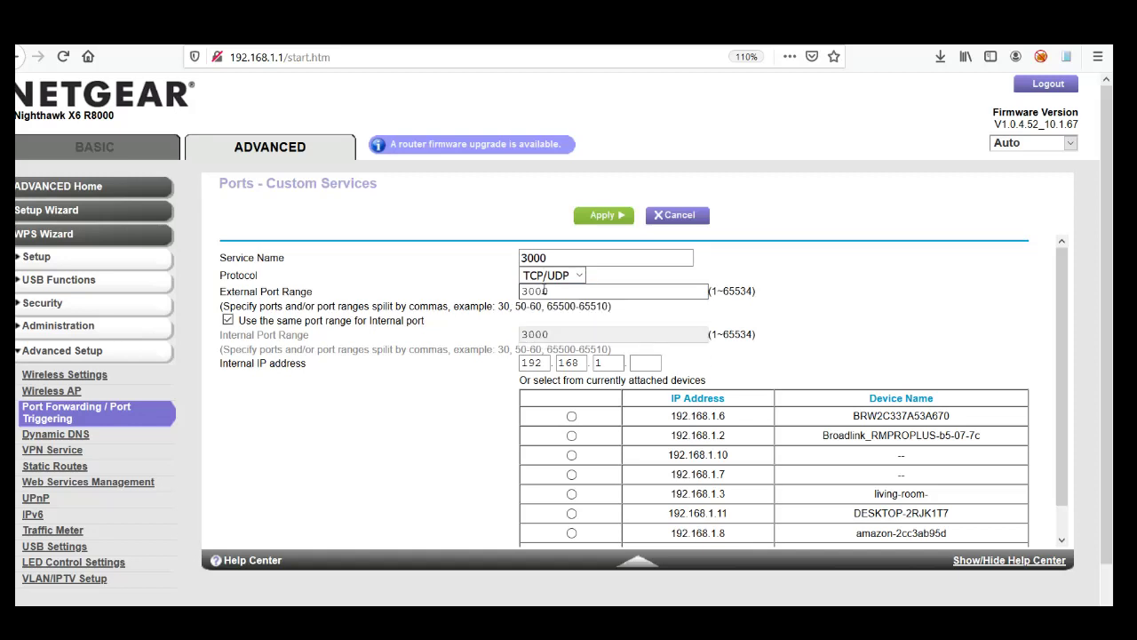
pyautogui.click(485, 431)
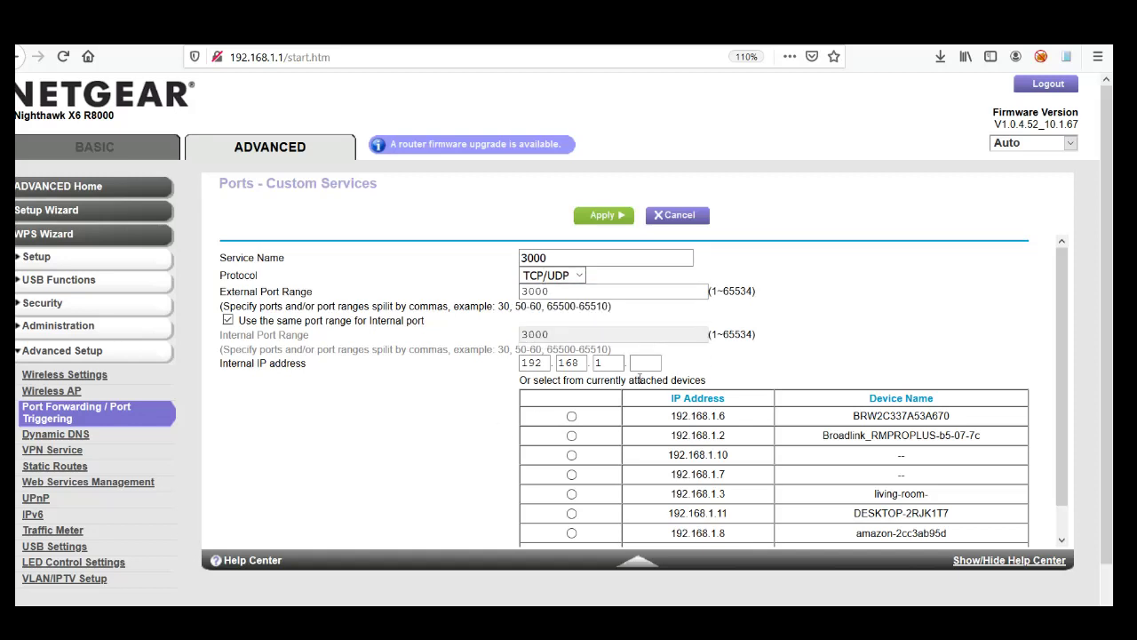
pyautogui.scroll(-1, 803, 460)
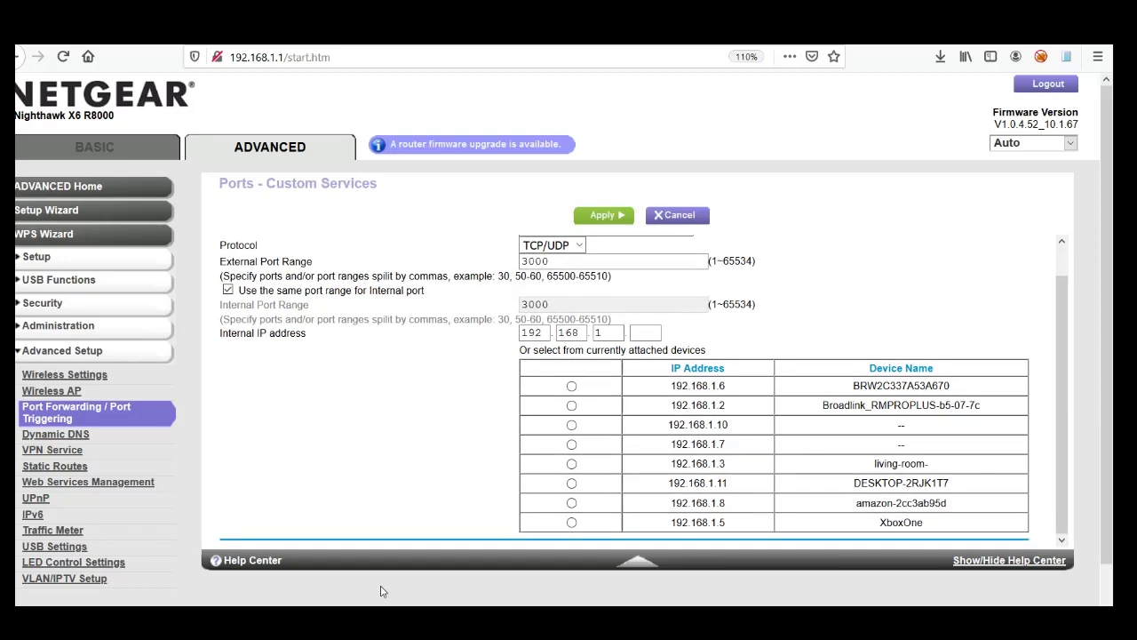
# Run ipconfig in a Command Prompt to look up the computer's local IPv4 address, and minimize the console
pyautogui.press('super')
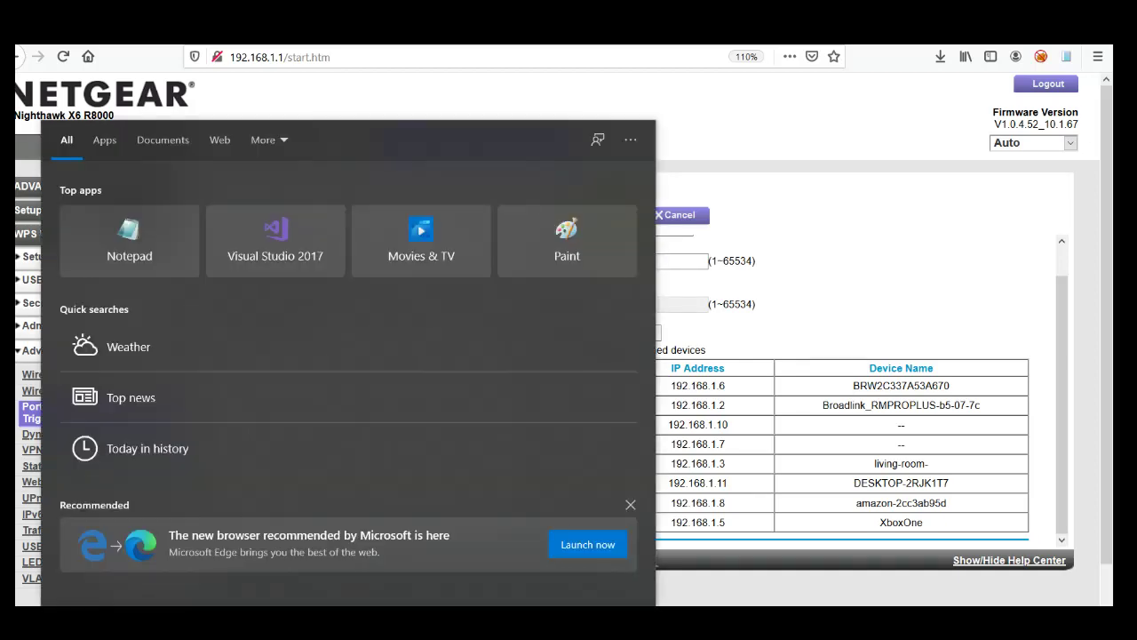
pyautogui.write('cmd')
pyautogui.press('Return')
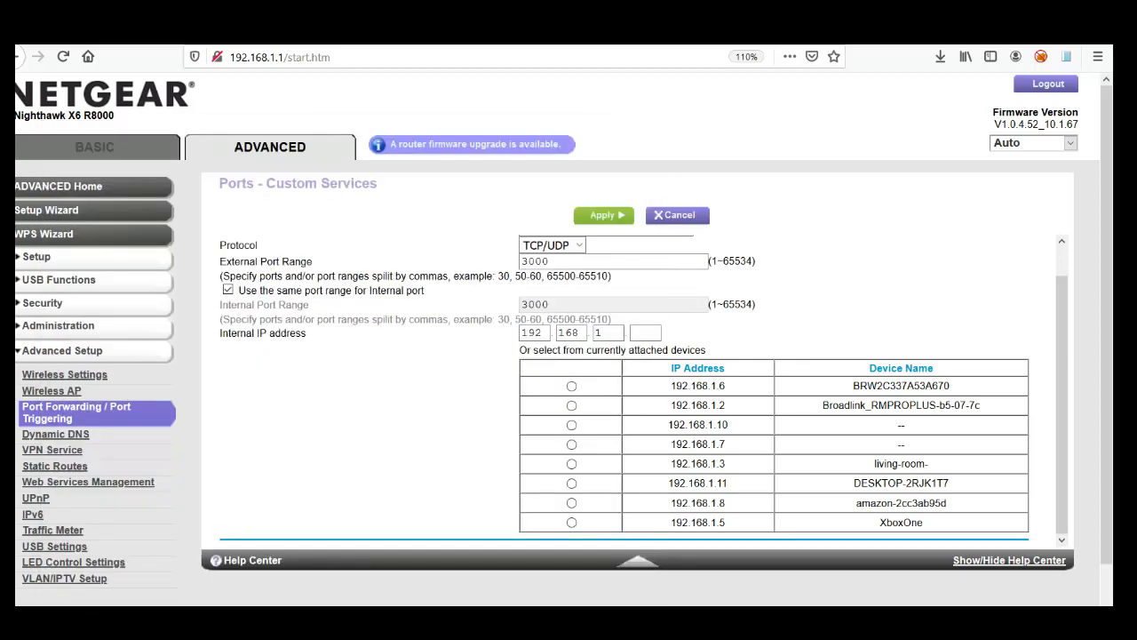
pyautogui.write('ipconfig')
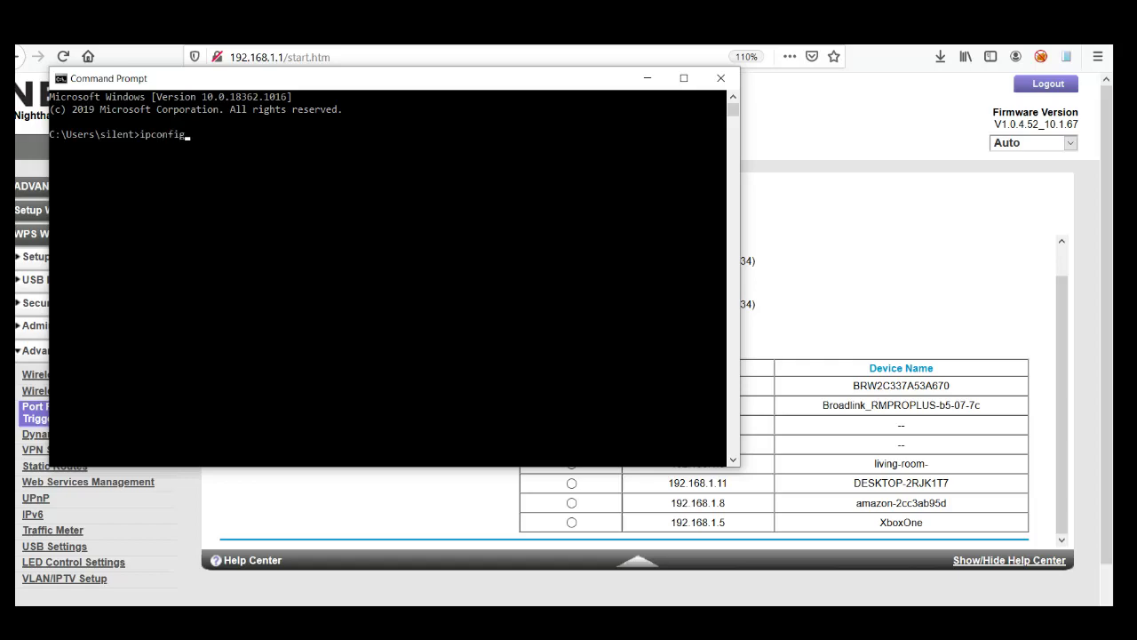
pyautogui.press('Return')
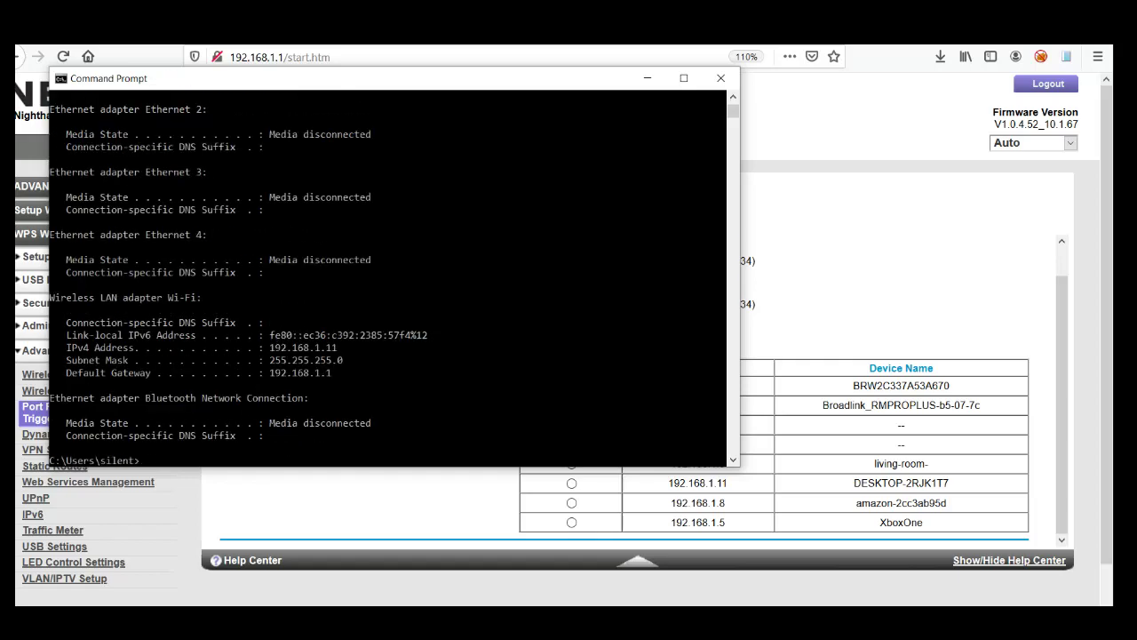
pyautogui.moveTo(606, 79); pyautogui.dragTo(668, 99)
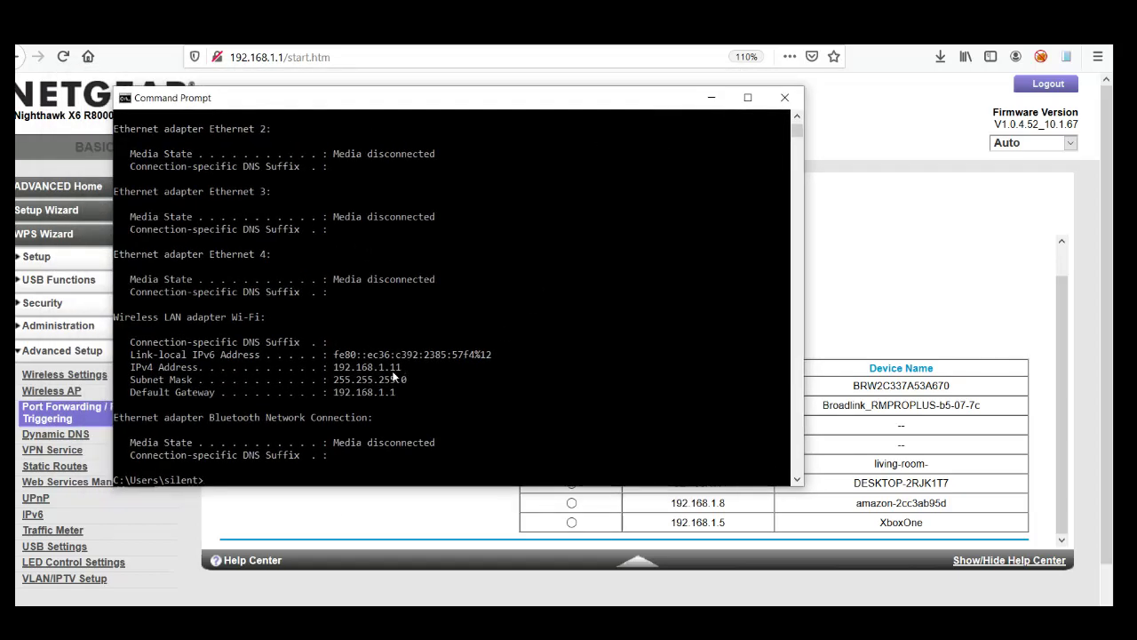
pyautogui.click(714, 100)
# Set the custom service's internal IP address to 192.168.1.11, apply it, and check its entry in the port forwarding list
pyautogui.click(640, 332)
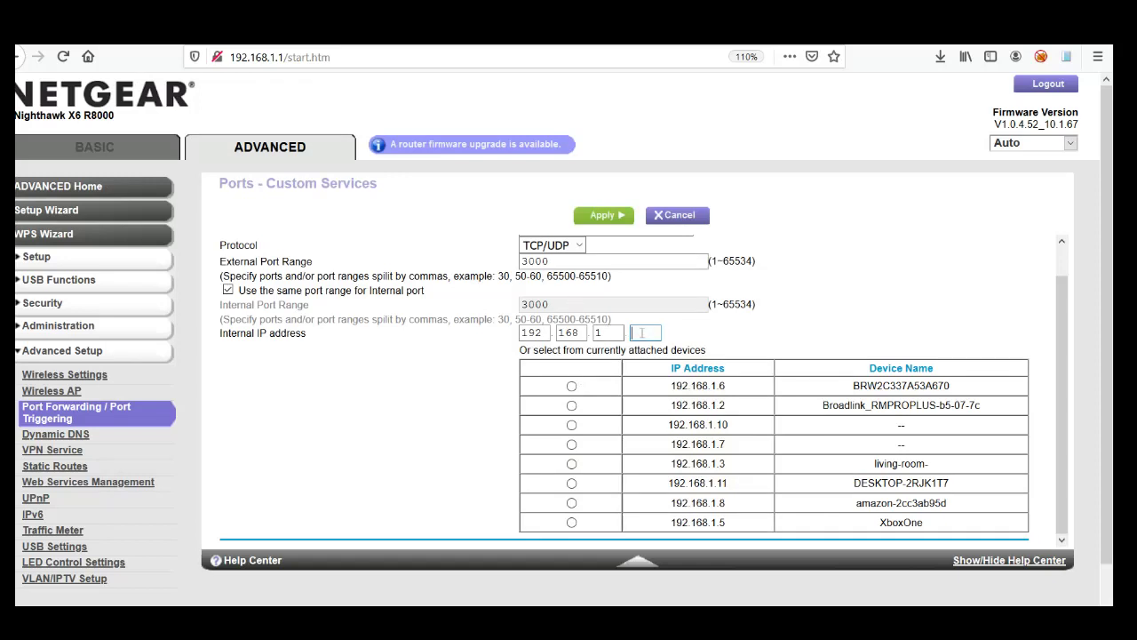
pyautogui.click(396, 397)
pyautogui.moveTo(850, 482); pyautogui.dragTo(950, 482)
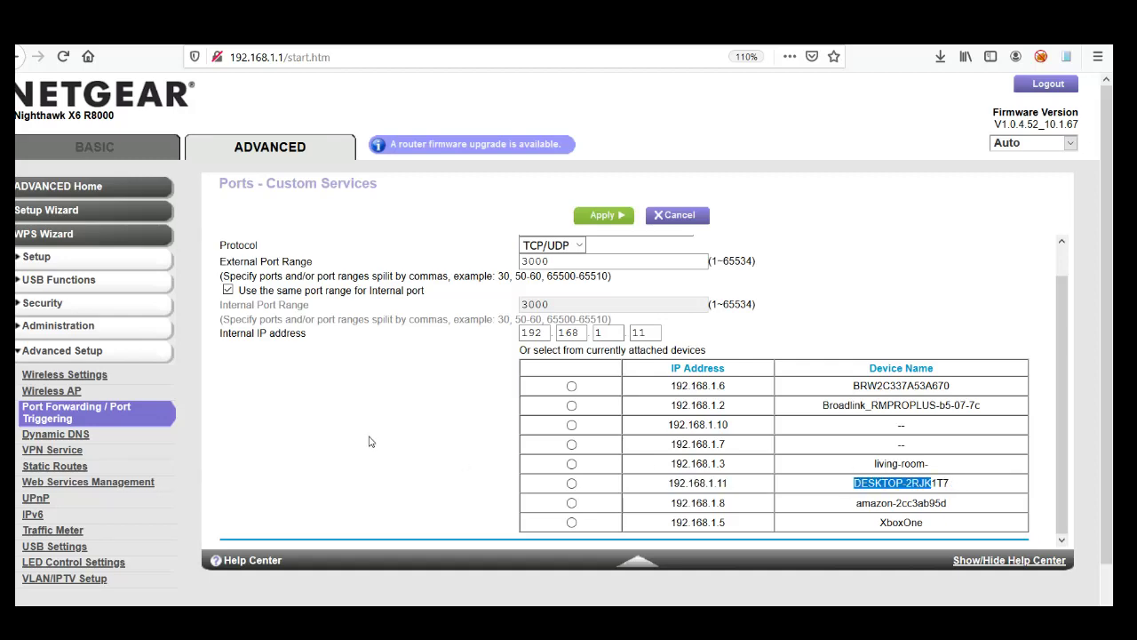
pyautogui.click(422, 376)
pyautogui.scroll(-1, 422, 376)
pyautogui.click(605, 171)
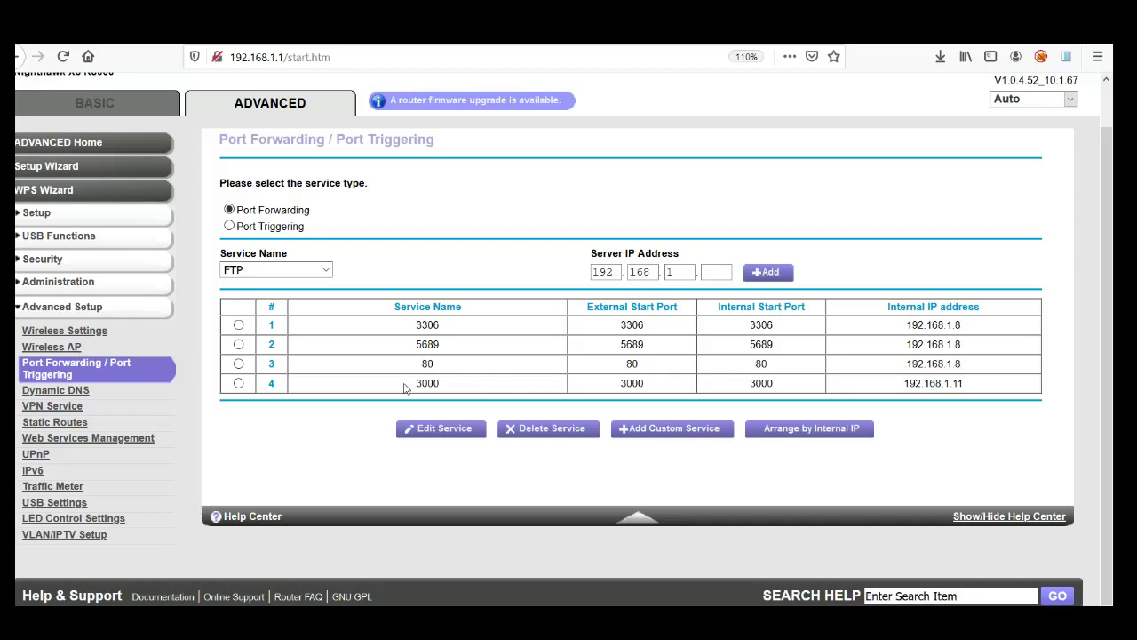
pyautogui.moveTo(407, 384); pyautogui.dragTo(448, 385)
pyautogui.click(449, 385)
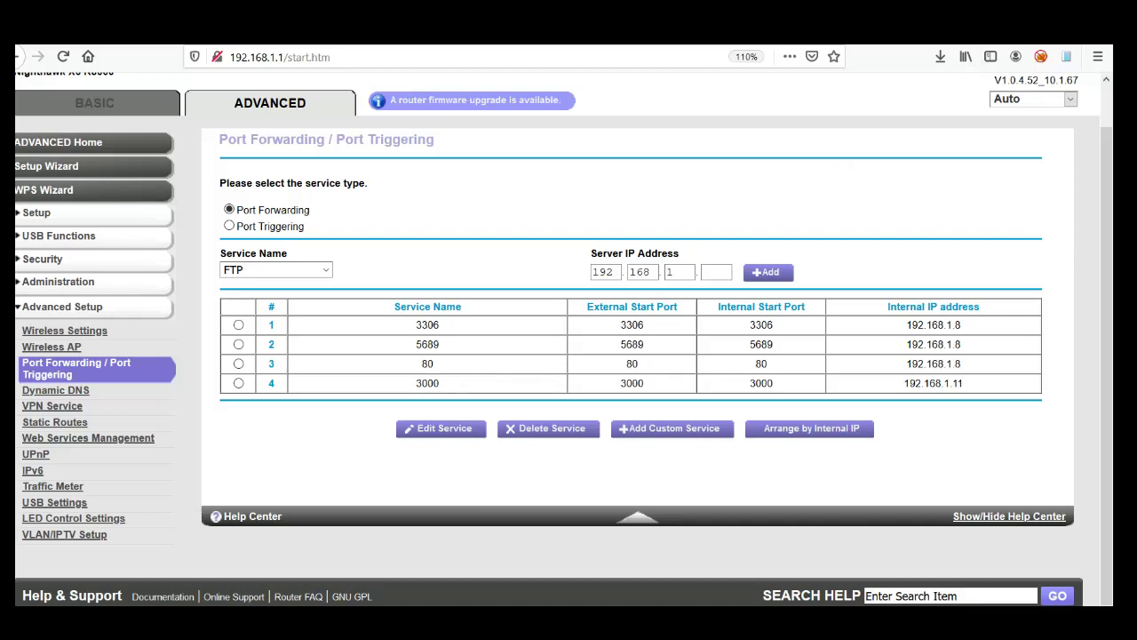
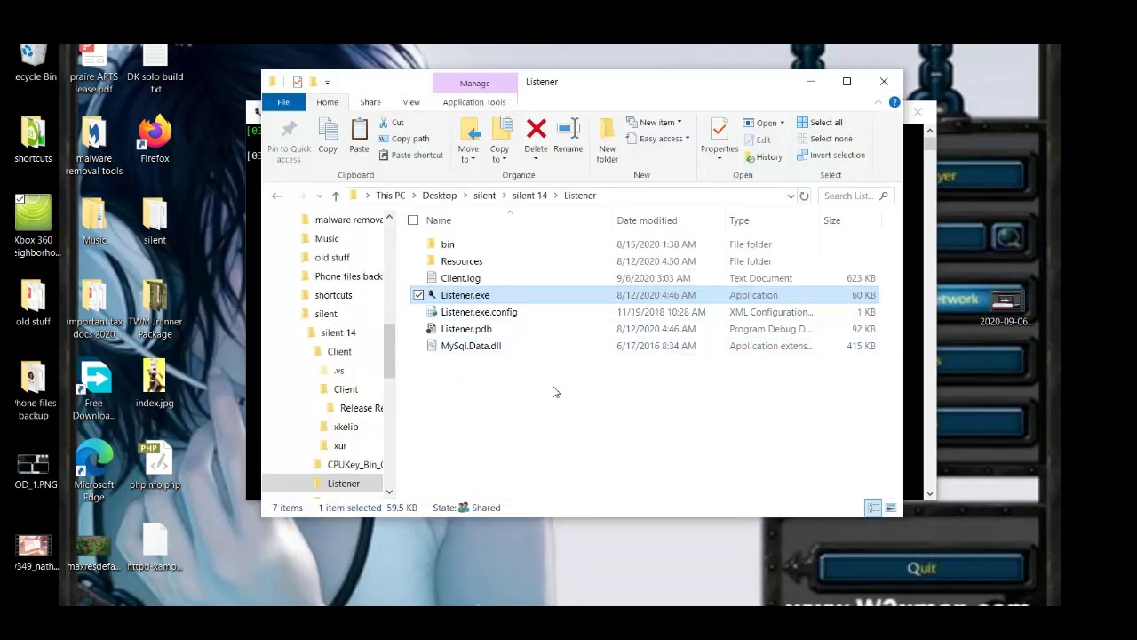
# Look into the Resources folder inside the Listener folder in File Explorer
pyautogui.click(416, 276)
pyautogui.doubleClick(447, 262)
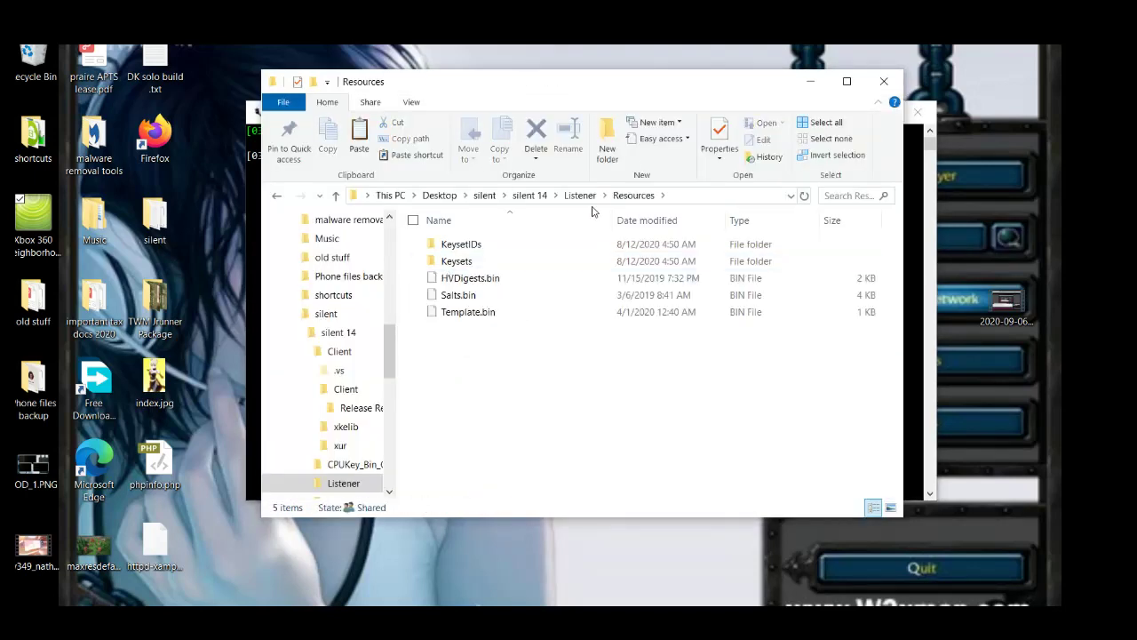
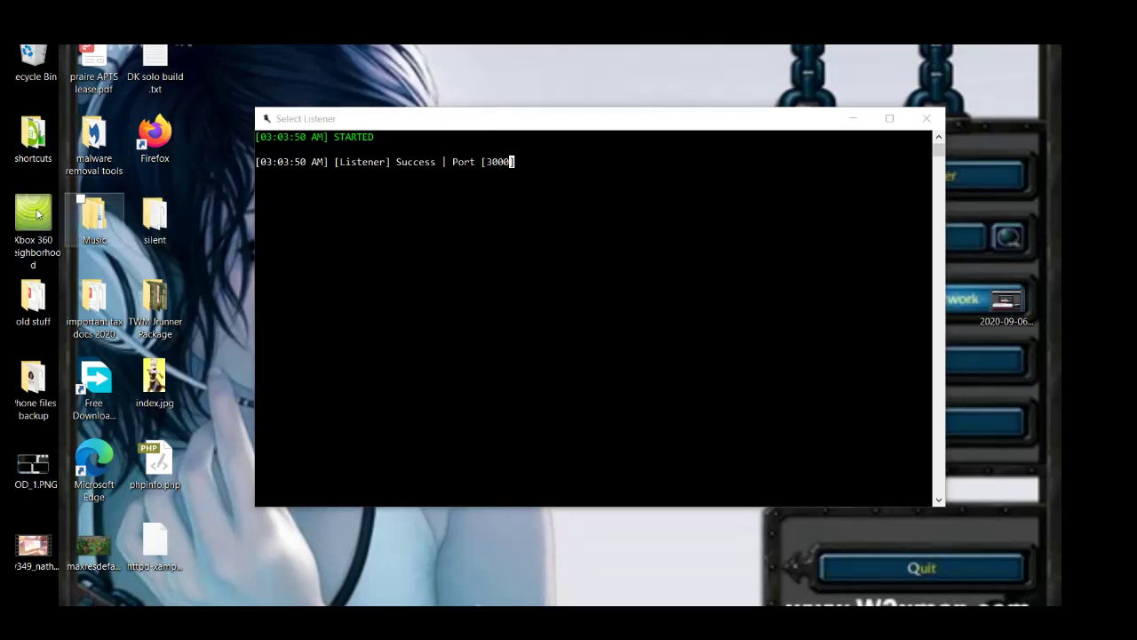
# Open Xbox 360 Neighborhood and cold reboot the Jtag console
pyautogui.doubleClick(34, 213)
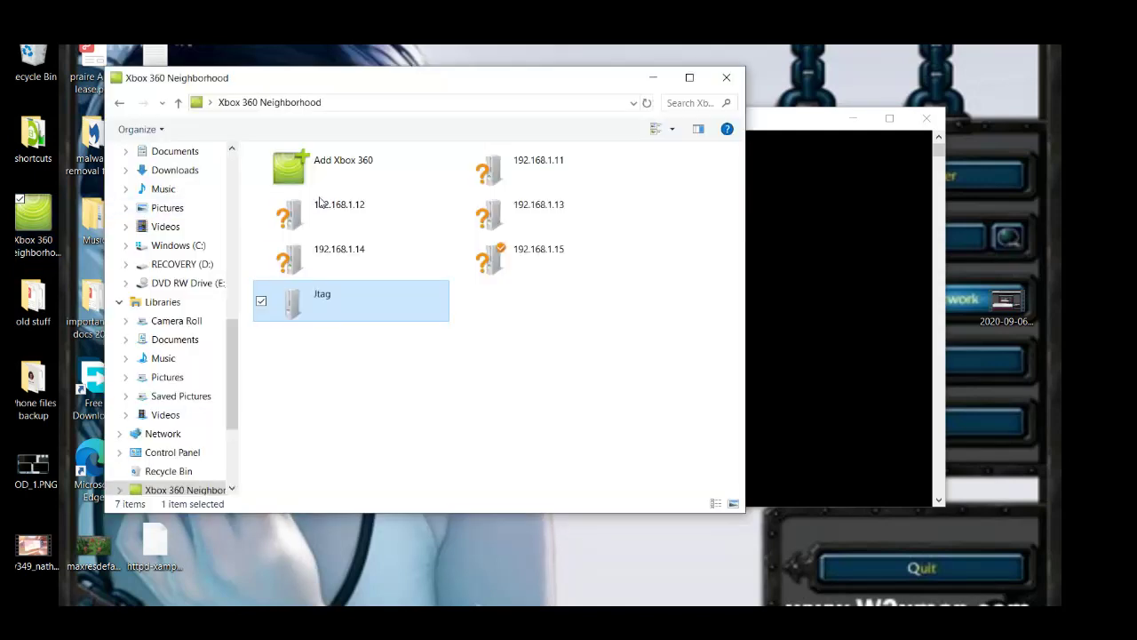
pyautogui.click(399, 363)
pyautogui.rightClick(325, 309)
pyautogui.moveTo(399, 366)
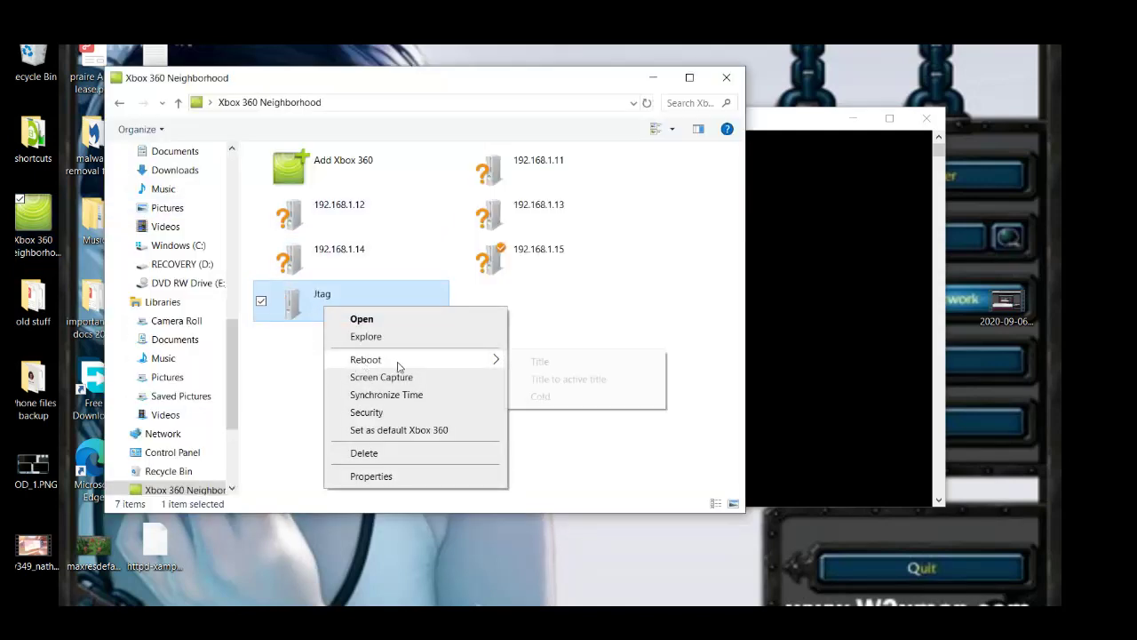
pyautogui.click(574, 399)
pyautogui.click(499, 290)
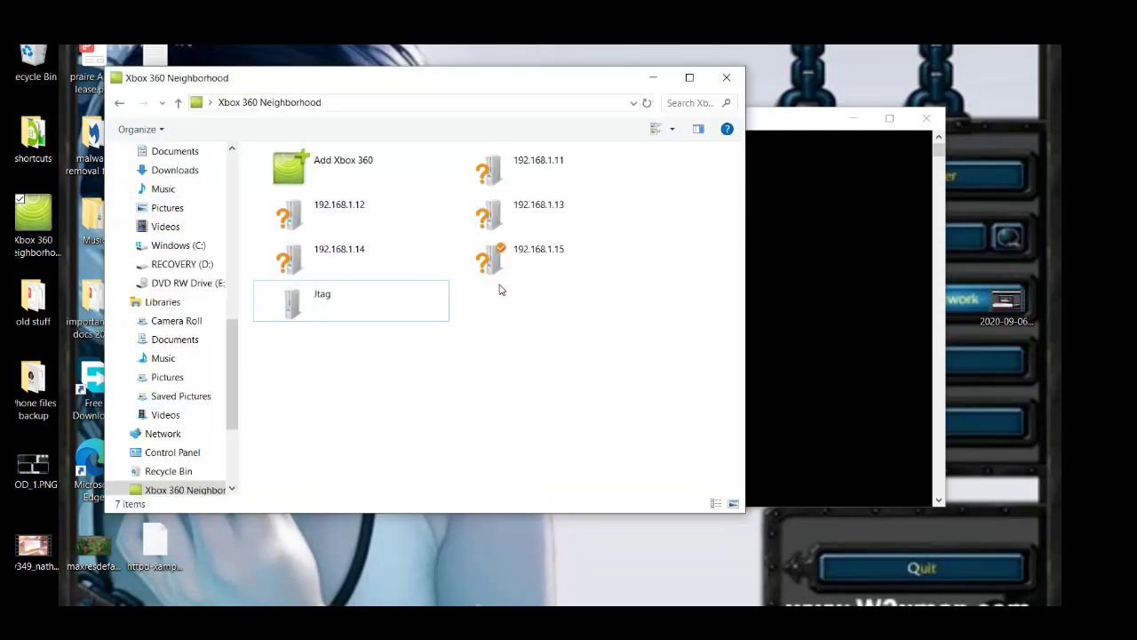
pyautogui.moveTo(588, 88); pyautogui.dragTo(574, 115)
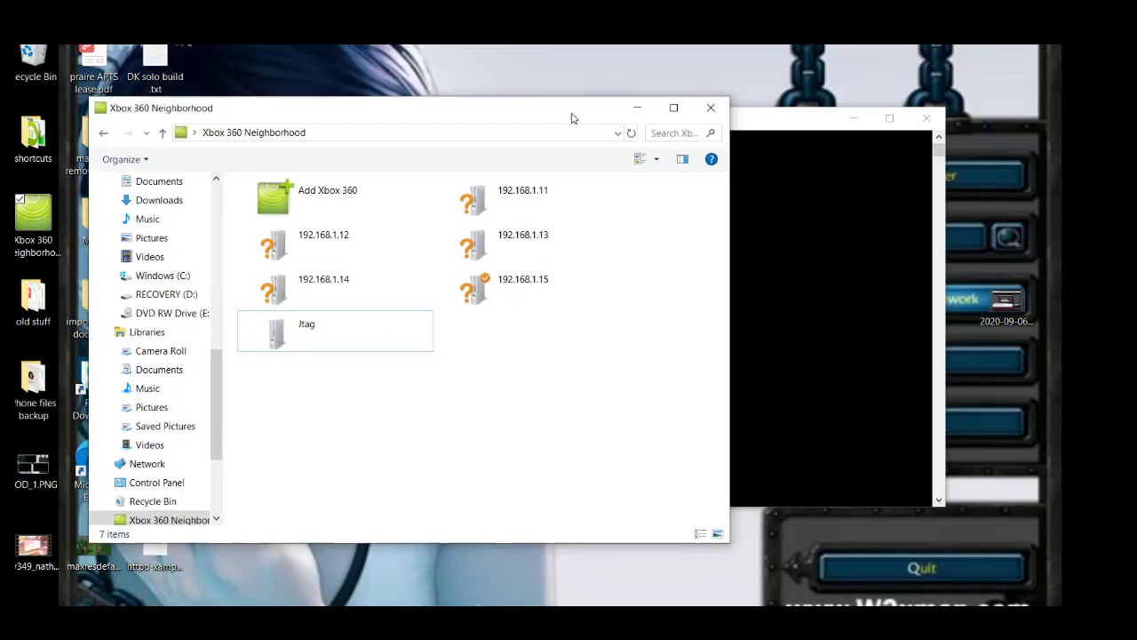
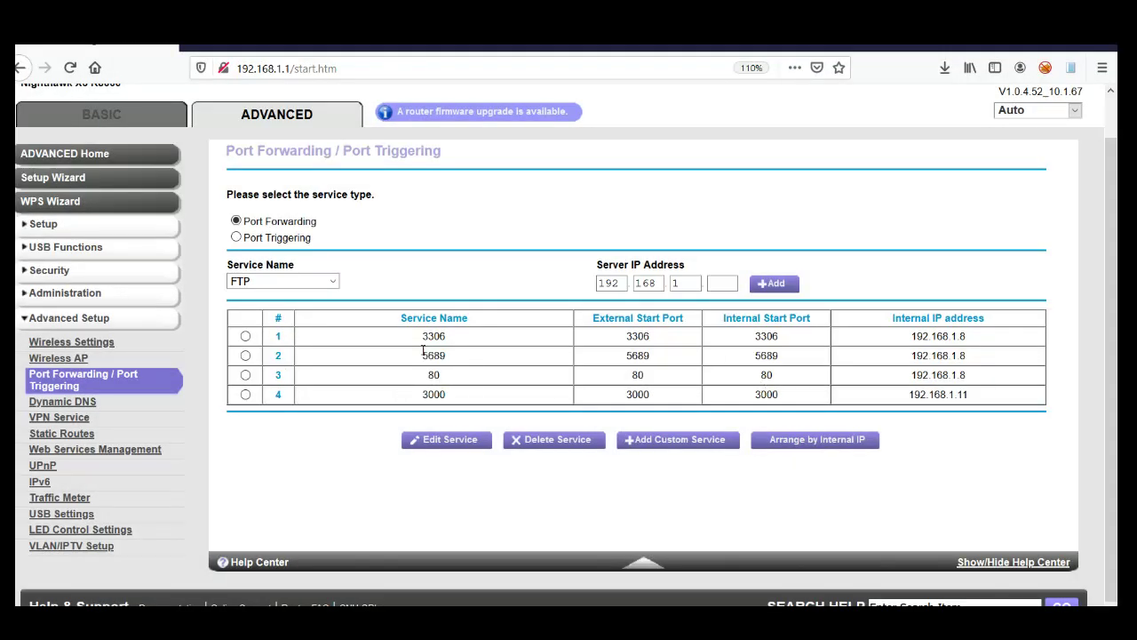
# Edit the port 80 forwarding service to use internal IP address 192.168.1.11 from the attached devices, and apply it
pyautogui.click(245, 375)
pyautogui.click(448, 440)
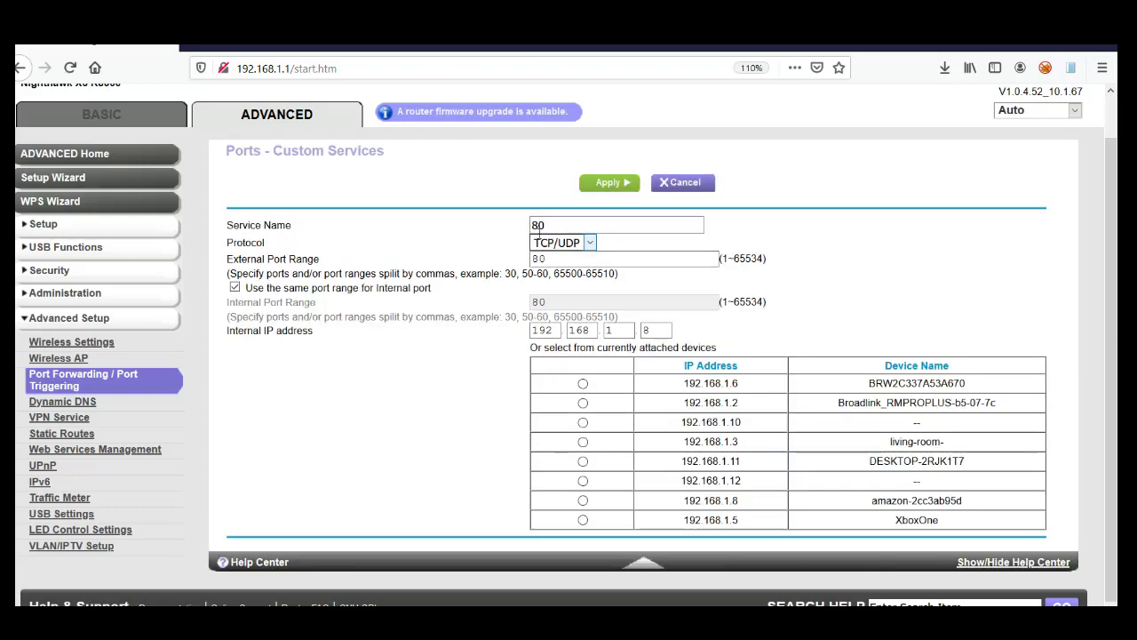
pyautogui.click(583, 461)
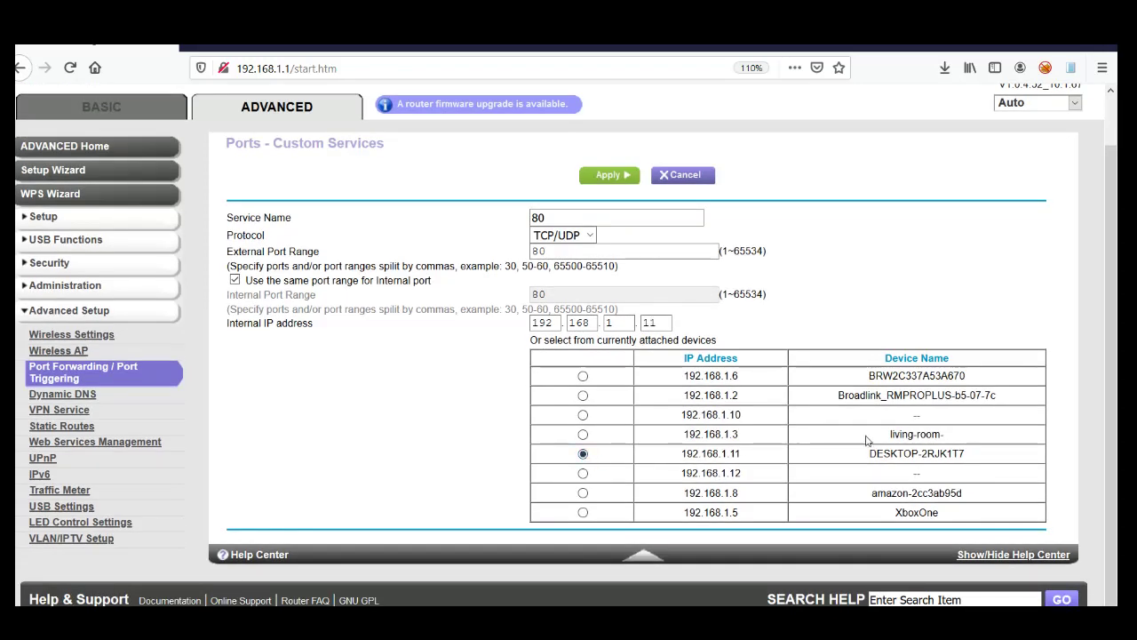
pyautogui.click(609, 175)
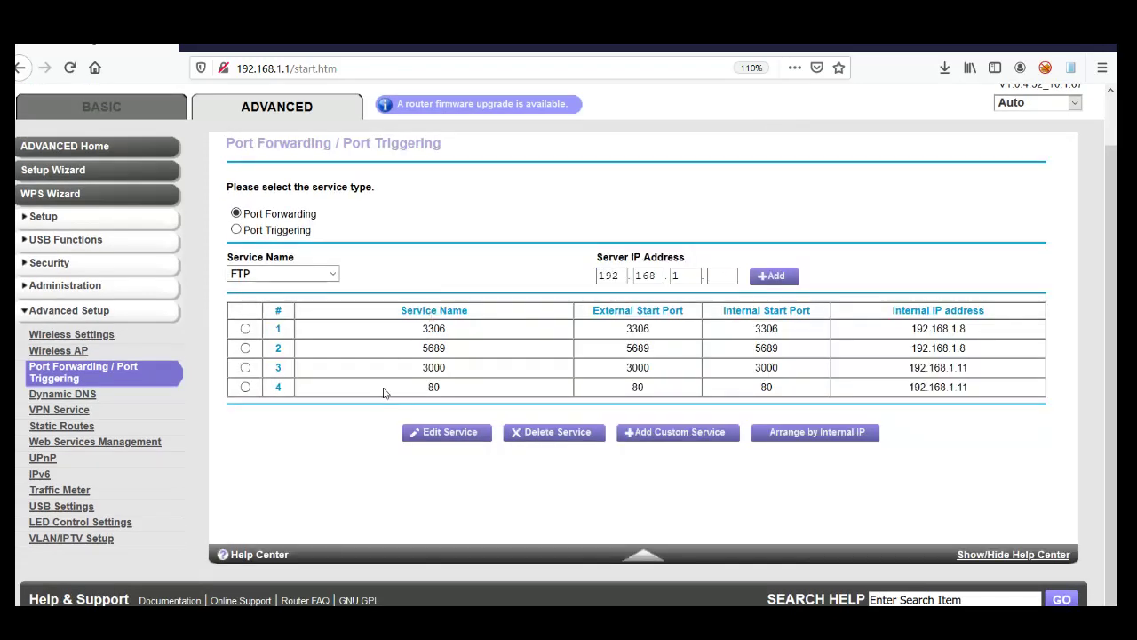
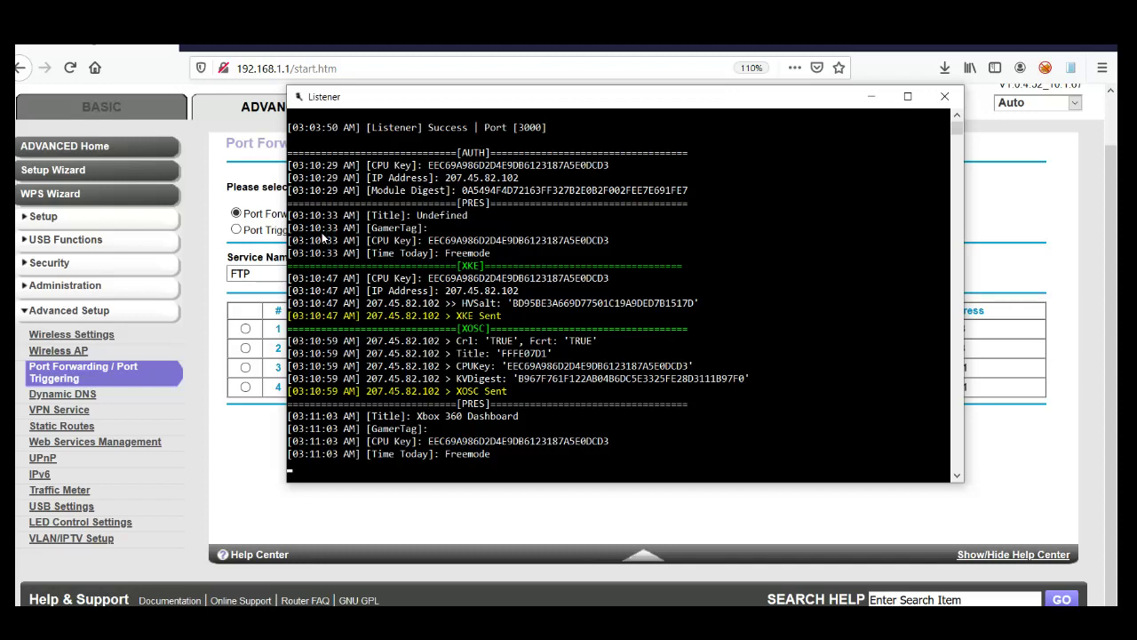
# Minimize the Listener console and close the router's browser window to return to the desktop
pyautogui.moveTo(391, 102); pyautogui.dragTo(352, 119)
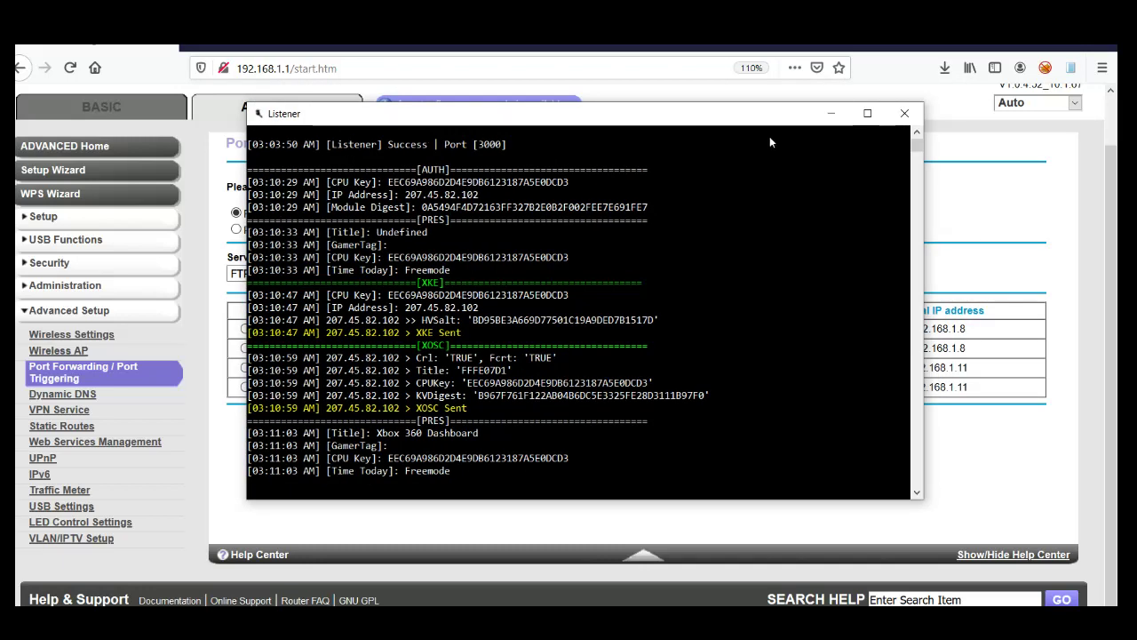
pyautogui.click(831, 112)
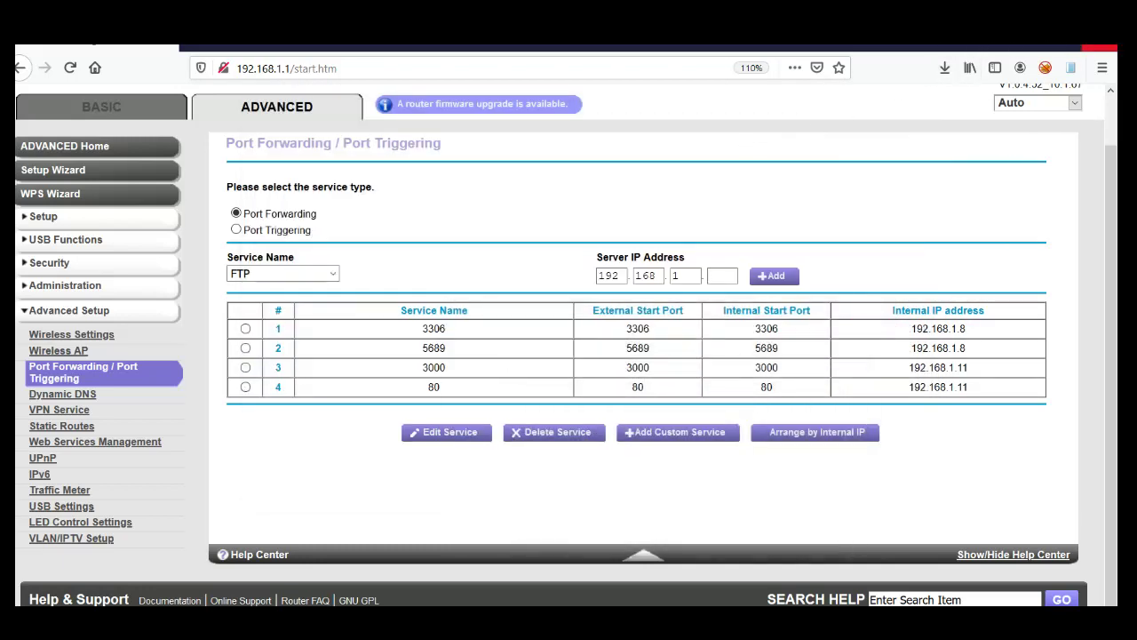
pyautogui.click(1099, 48)
pyautogui.click(621, 356)
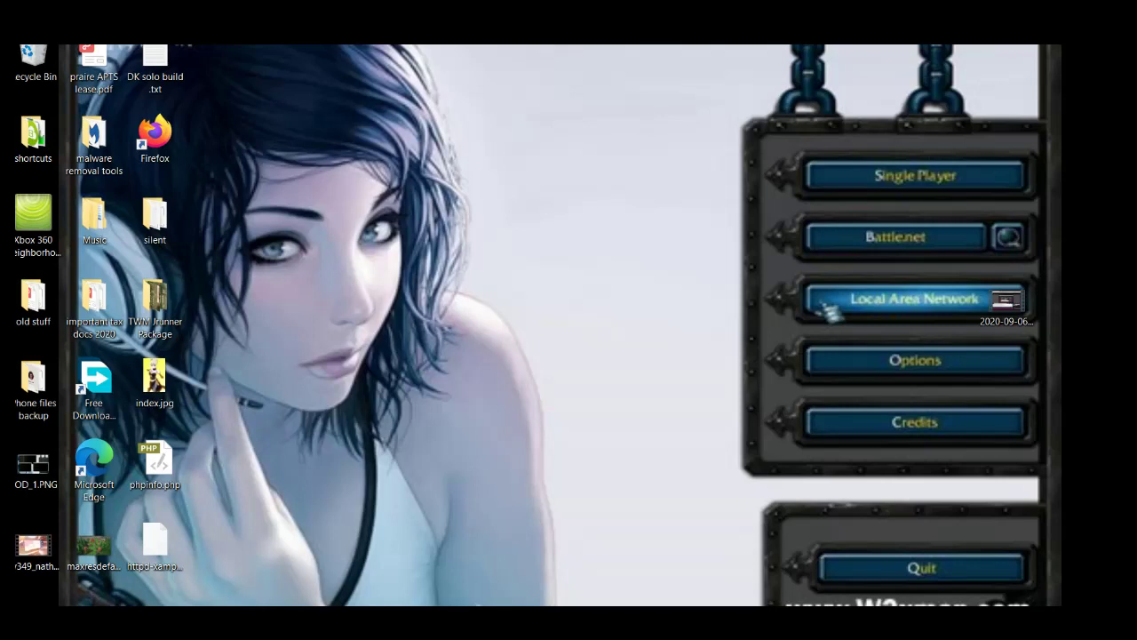
# Search Windows for "console", open Xbox Console Companion, and move the Listener console out of its way
pyautogui.press('super+s')
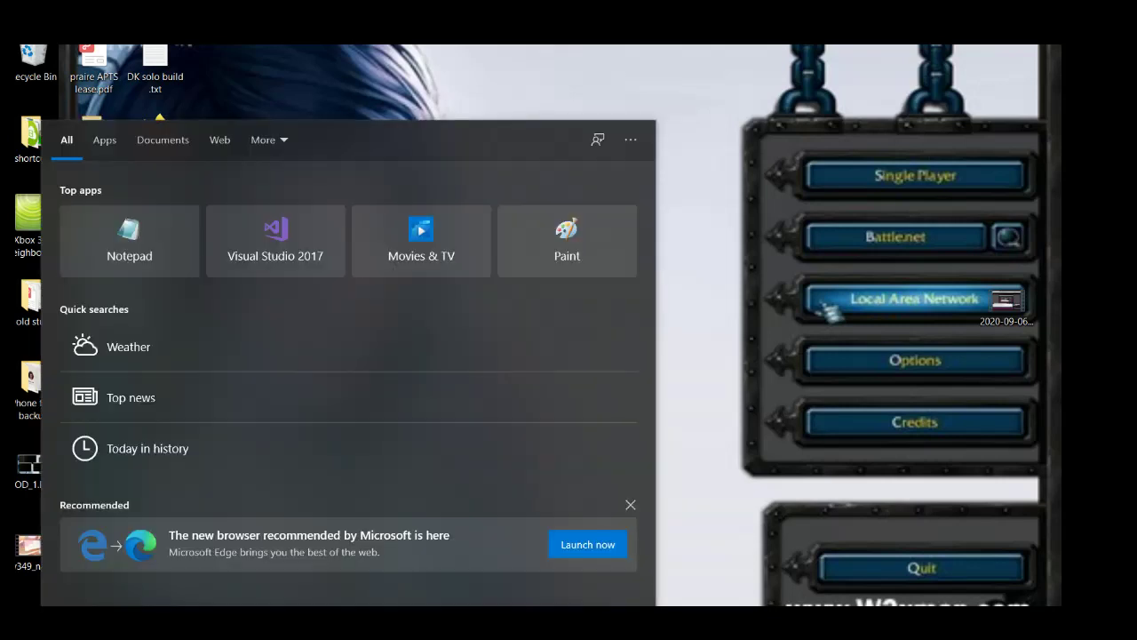
pyautogui.write('console')
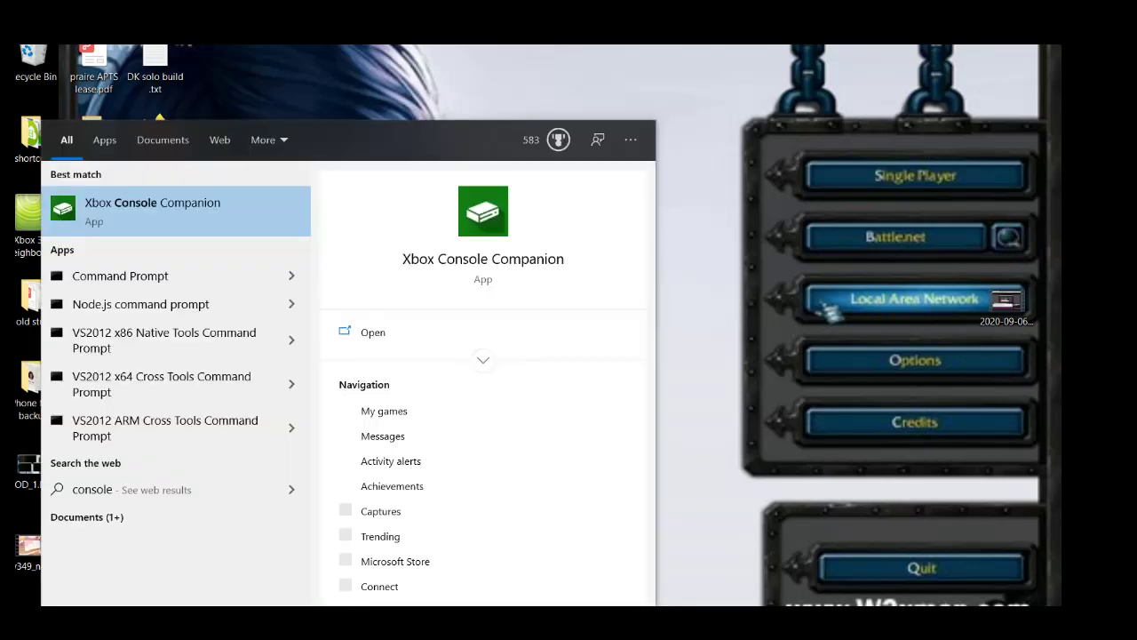
pyautogui.press('Return')
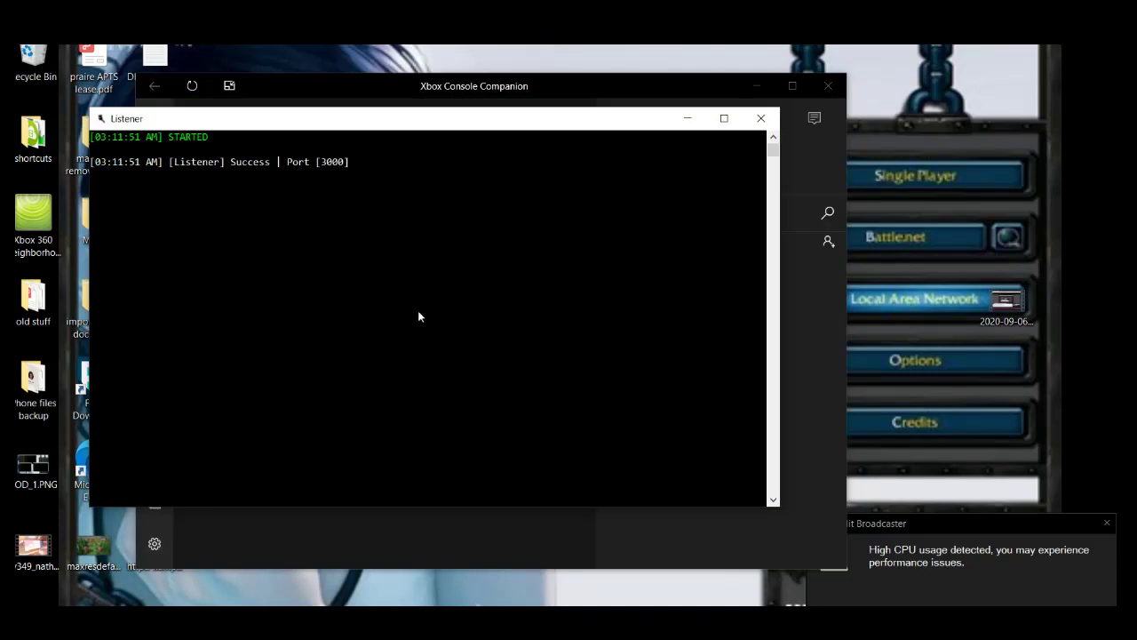
pyautogui.moveTo(599, 124); pyautogui.dragTo(641, 128)
pyautogui.click(731, 121)
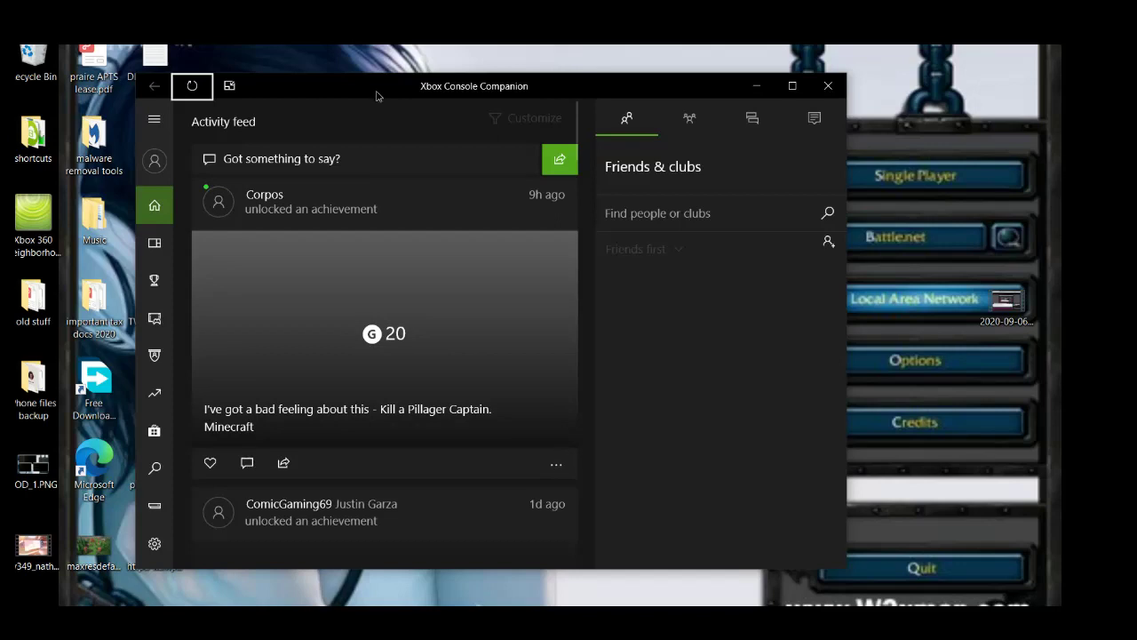
pyautogui.moveTo(373, 89); pyautogui.dragTo(416, 89)
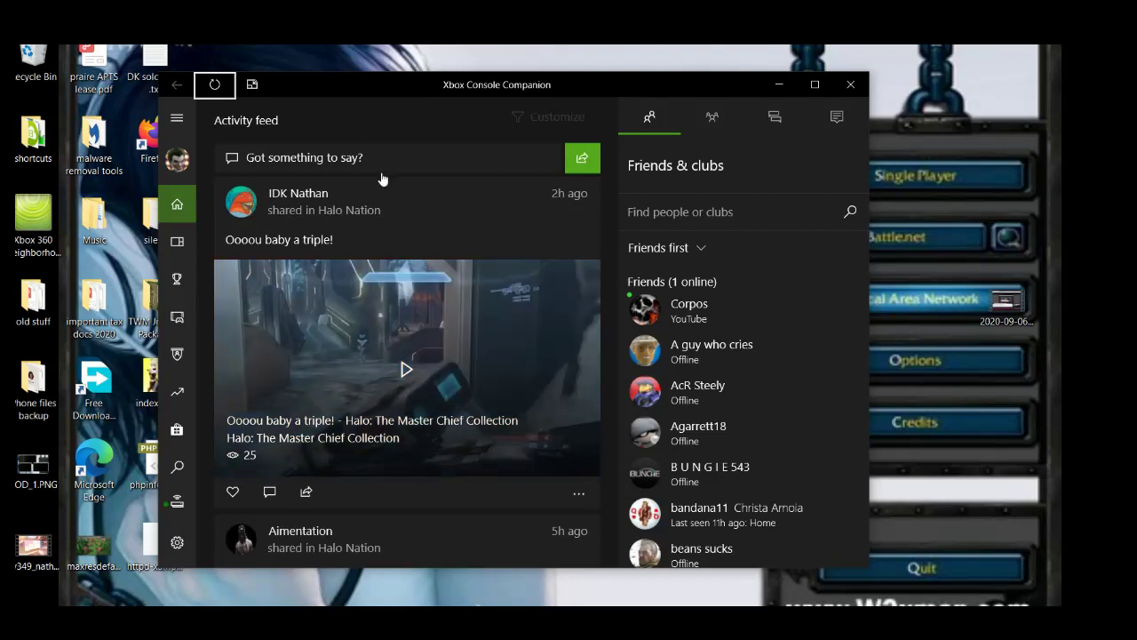
# Start streaming from the XboxOne device and continue without a controller attached to the PC
pyautogui.click(181, 505)
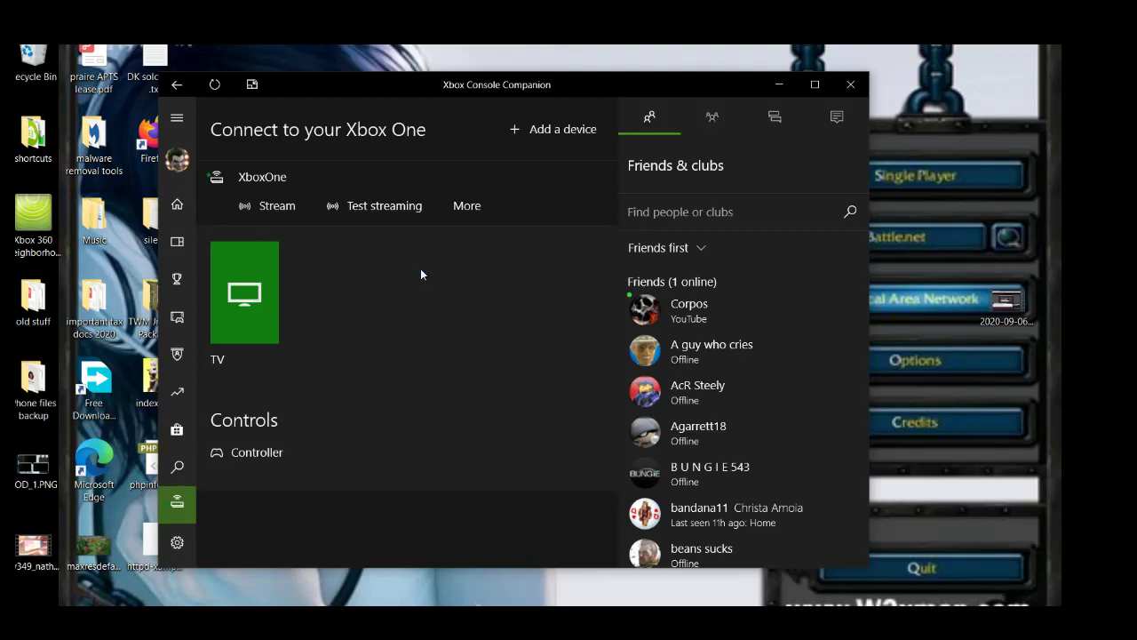
pyautogui.click(276, 213)
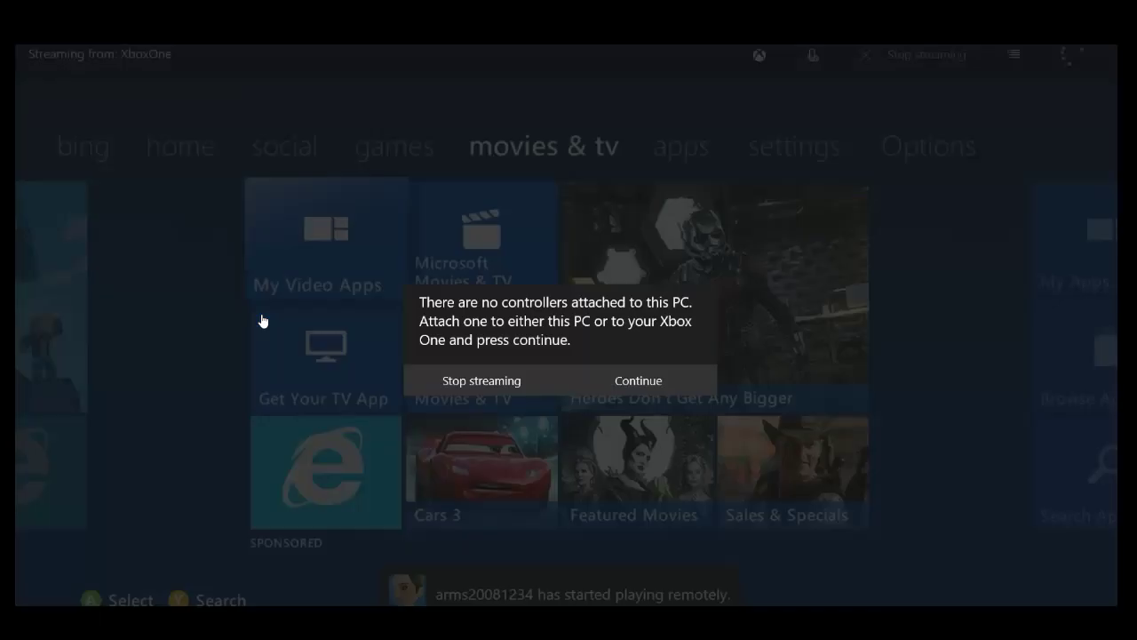
pyautogui.click(601, 382)
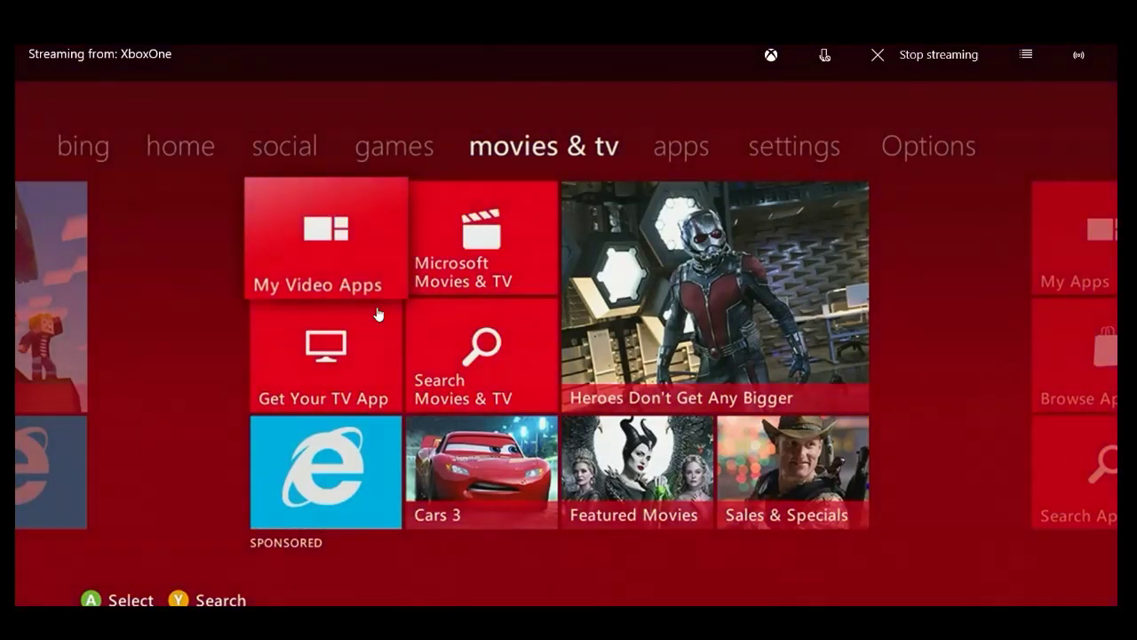
# Look through the console dashboard's apps, settings and Options sections, and go back to the games section
pyautogui.press('Right')
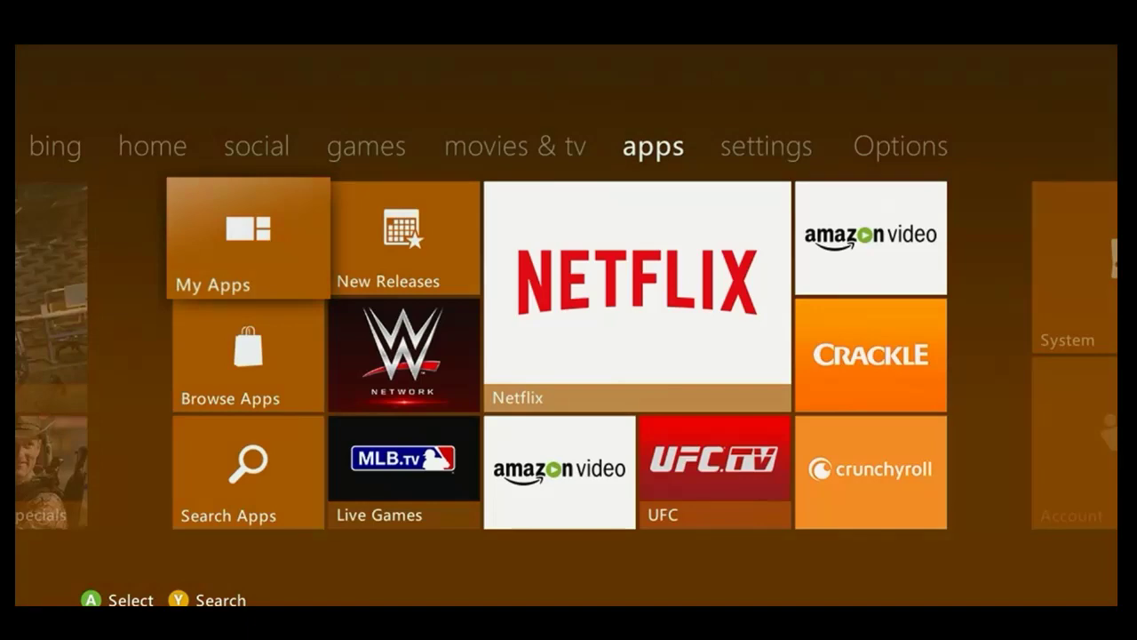
pyautogui.press('Right')
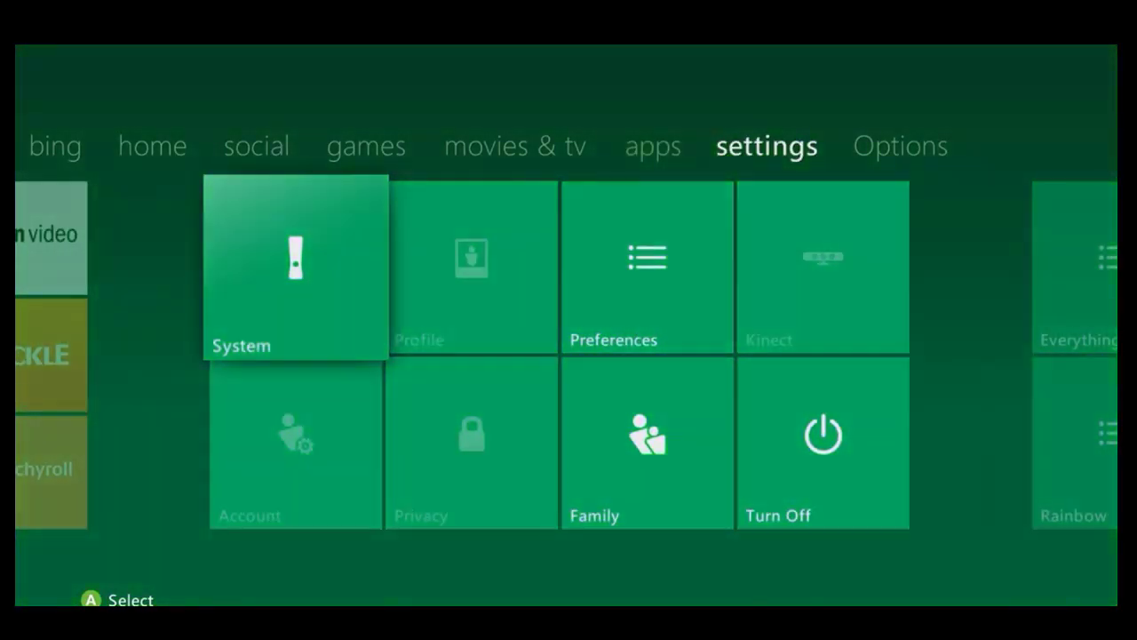
pyautogui.press('Right')
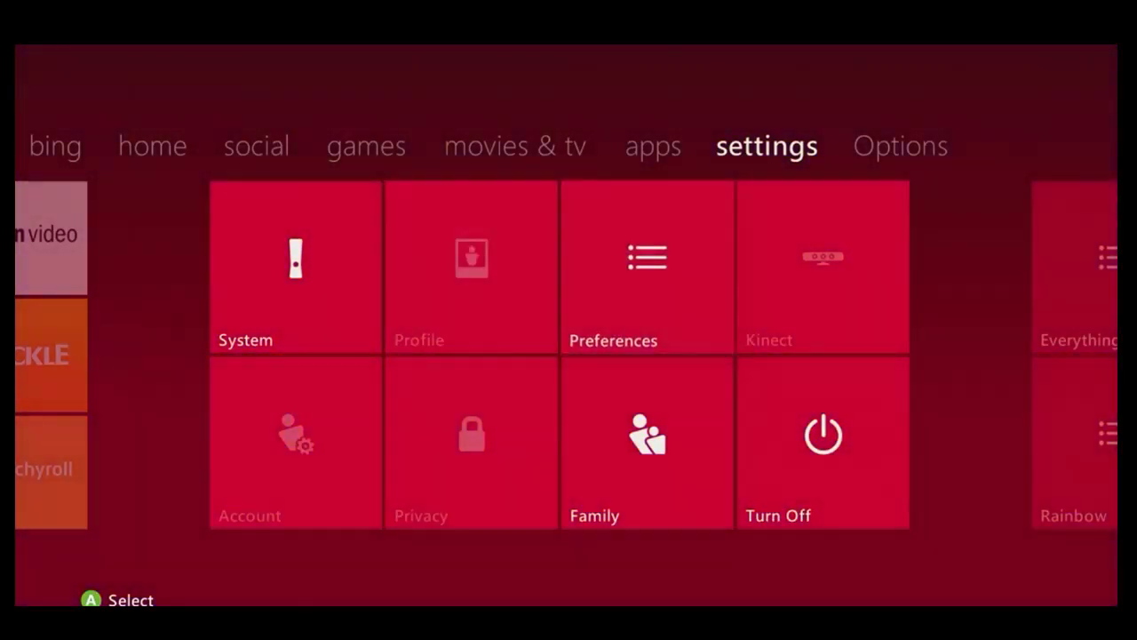
pyautogui.press('Down')
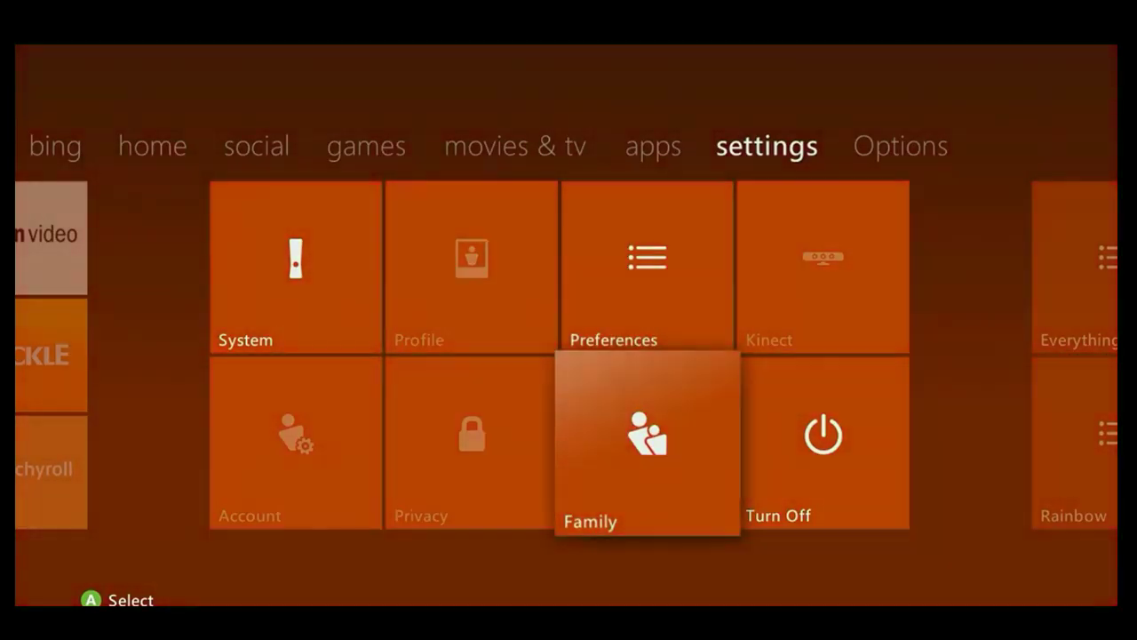
pyautogui.press('Up')
pyautogui.press('Right')
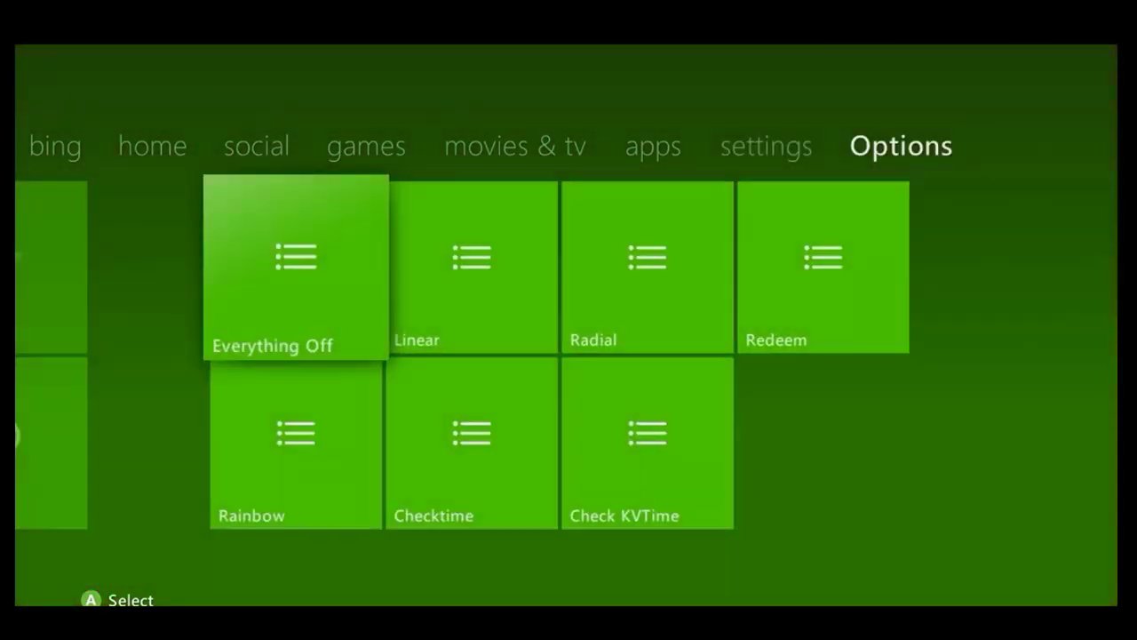
pyautogui.press('Right')
pyautogui.press('Right')
pyautogui.press('Left')
pyautogui.press('Left')
pyautogui.press('Left')
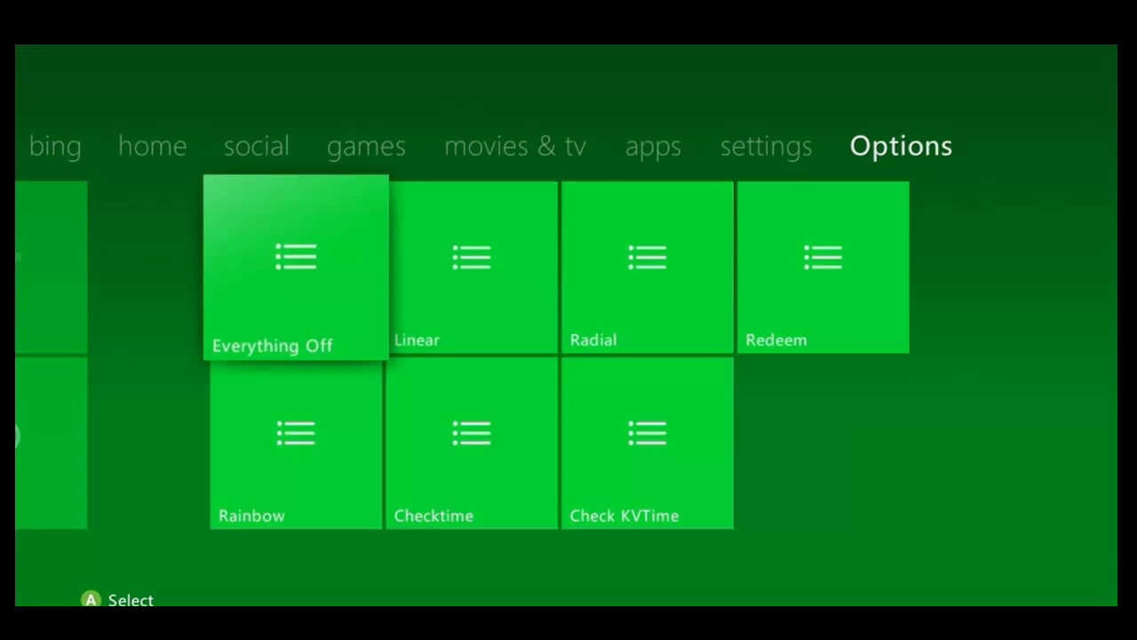
pyautogui.press('Left')
pyautogui.press('Left')
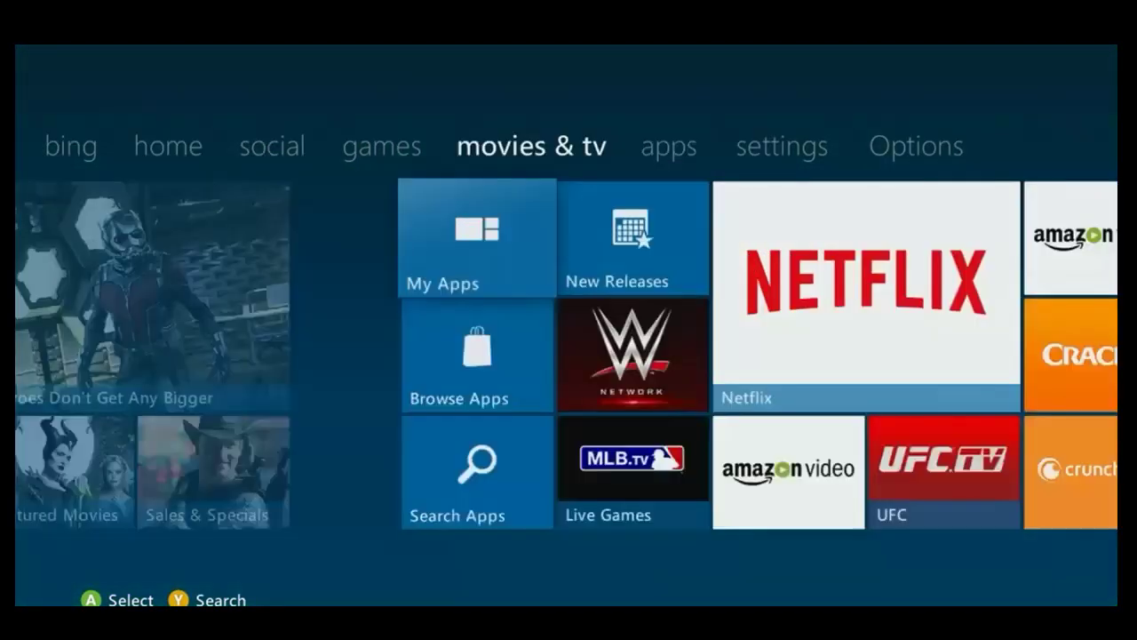
pyautogui.press('Left')
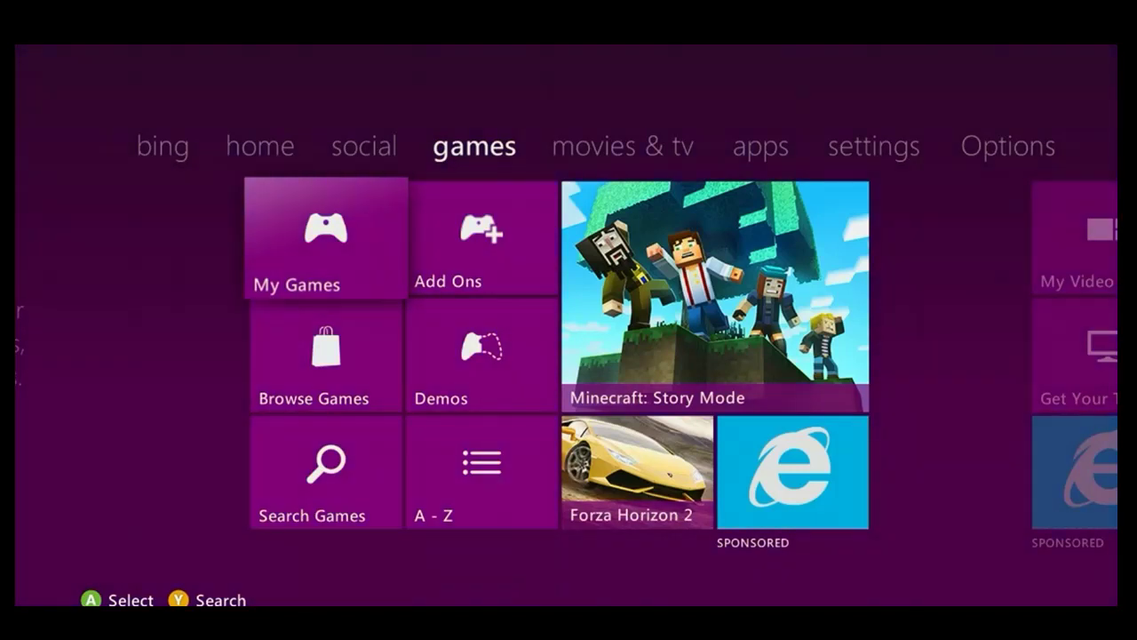
# Open the Server Menu from the Settings section of the Xbox Guide
pyautogui.press('Home')
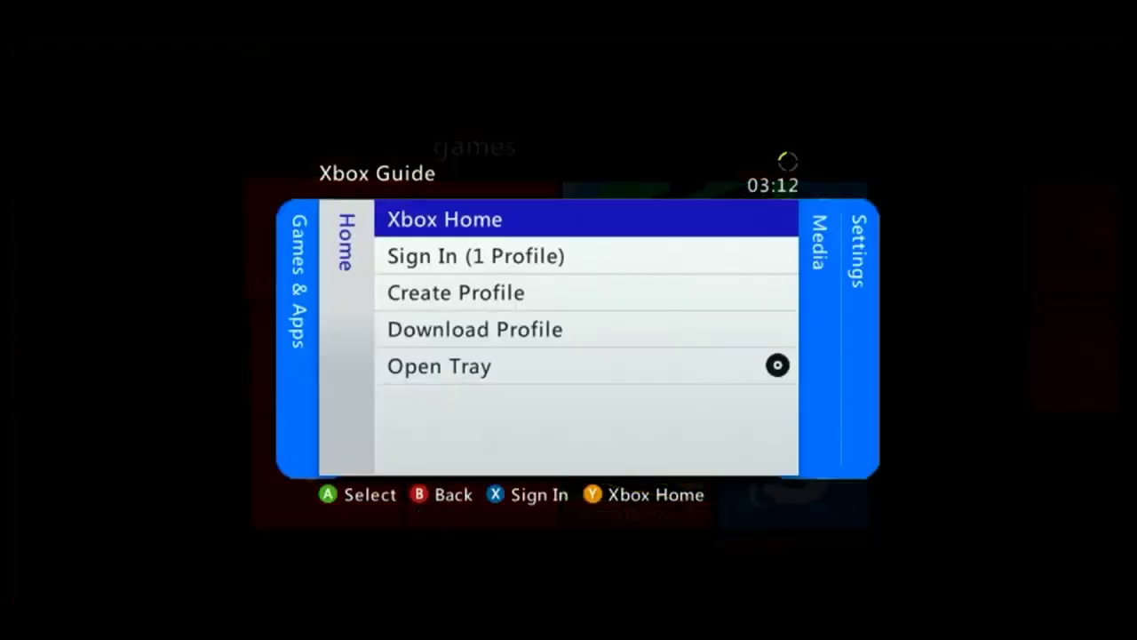
pyautogui.press('Right')
pyautogui.press('Right')
pyautogui.press('Down')
pyautogui.press('Down')
pyautogui.press('Down')
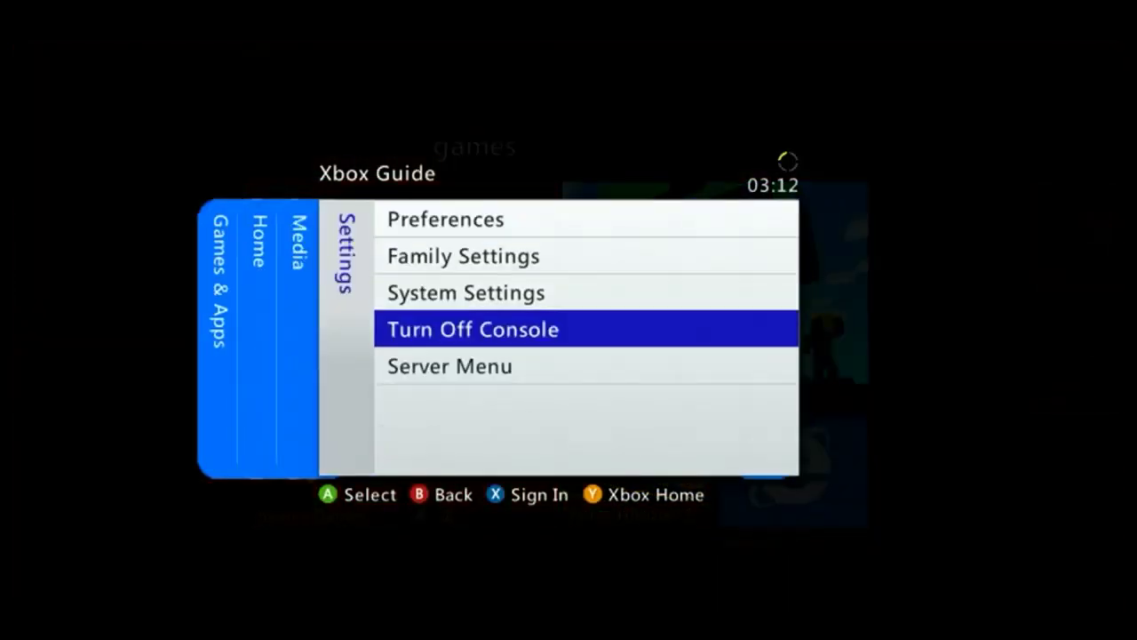
pyautogui.press('Down')
pyautogui.press('Return')
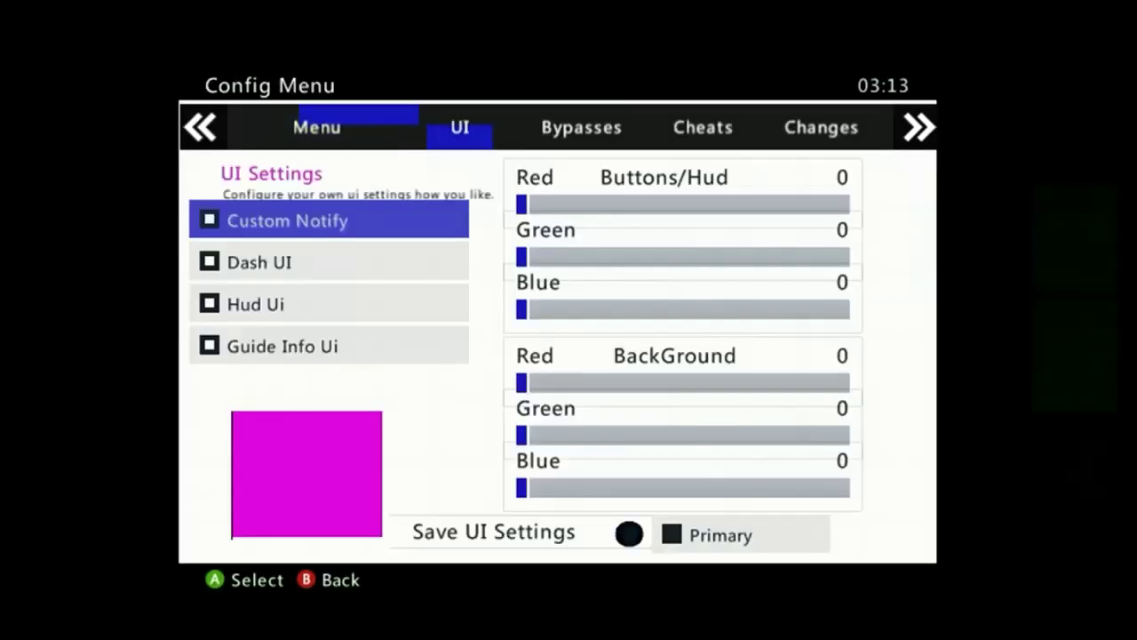
# Look through the Bypasses, Cheats and Changes pages of the Config Menu, and return to the bypass settings
pyautogui.press('Right')
pyautogui.press('Right')
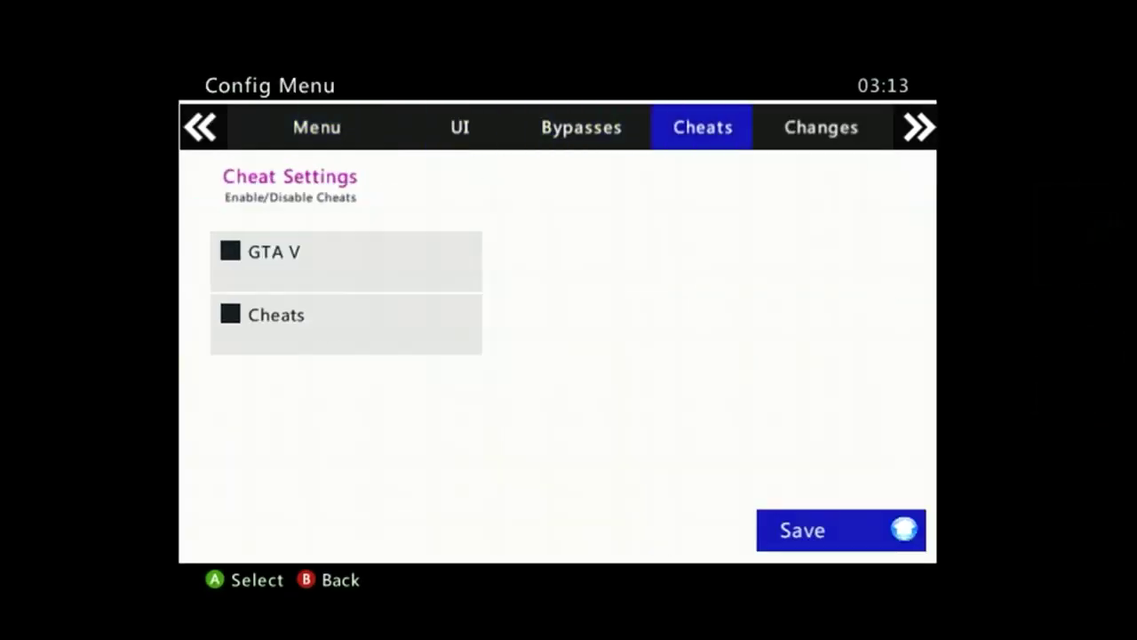
pyautogui.press('Right')
pyautogui.press('Left')
pyautogui.press('Left')
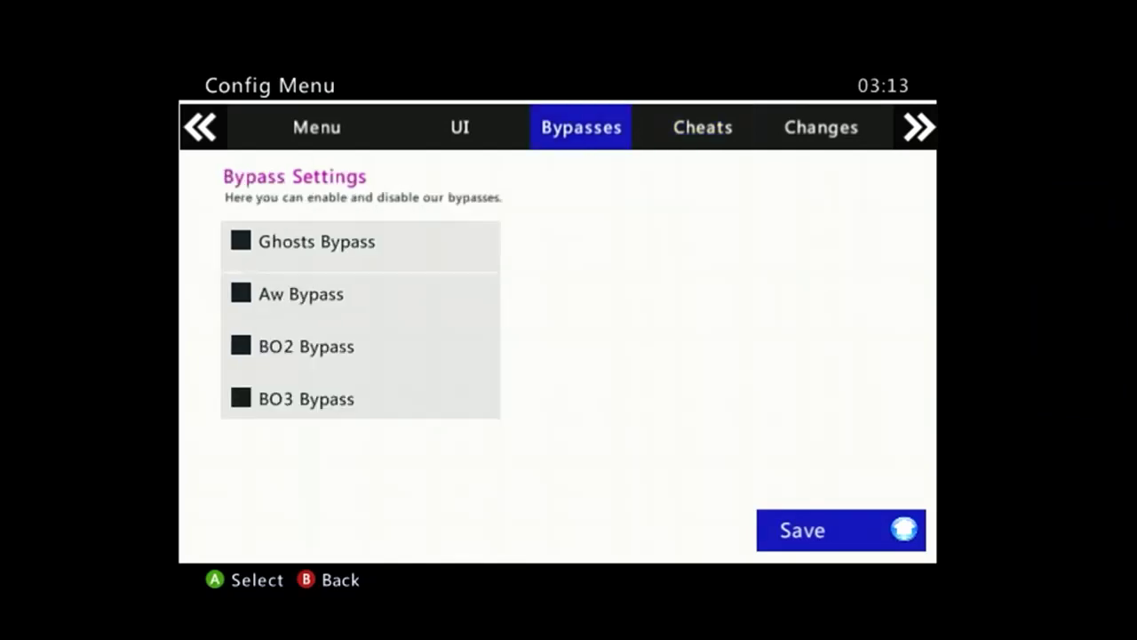
# Enable the BO3, BO2, Aw and Ghosts bypasses in the bypass settings
pyautogui.press('Left')
pyautogui.press('Return')
pyautogui.press('Up')
pyautogui.press('Return')
pyautogui.press('Up')
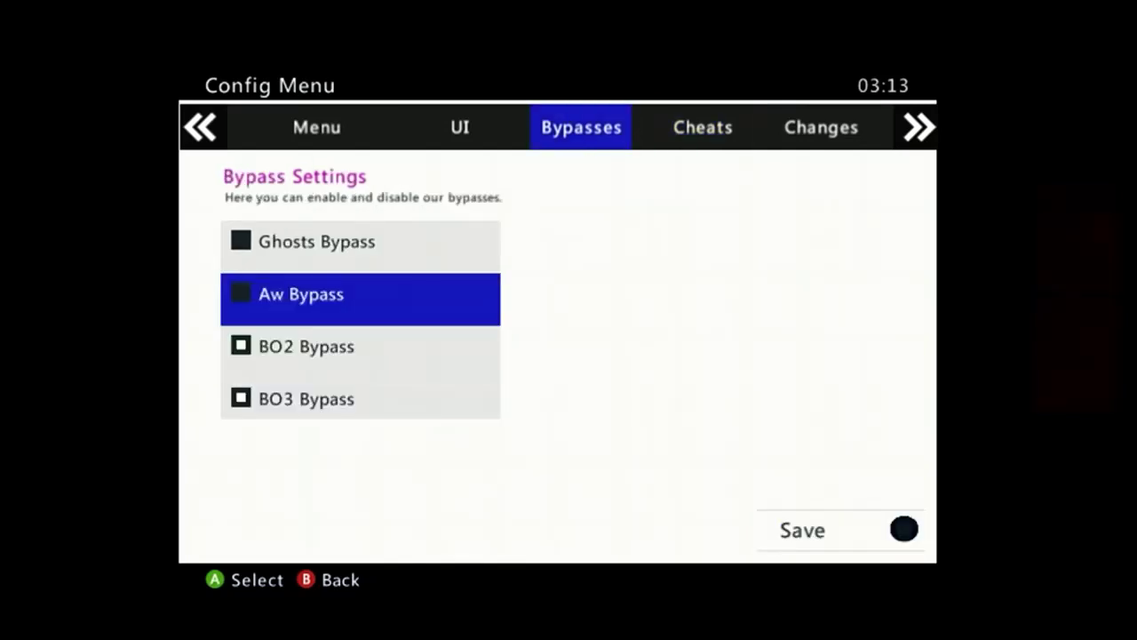
pyautogui.press('Up')
pyautogui.press('Return')
# Enable the GTA V and Cheats options in the cheat settings
pyautogui.press('Right')
pyautogui.press('Left')
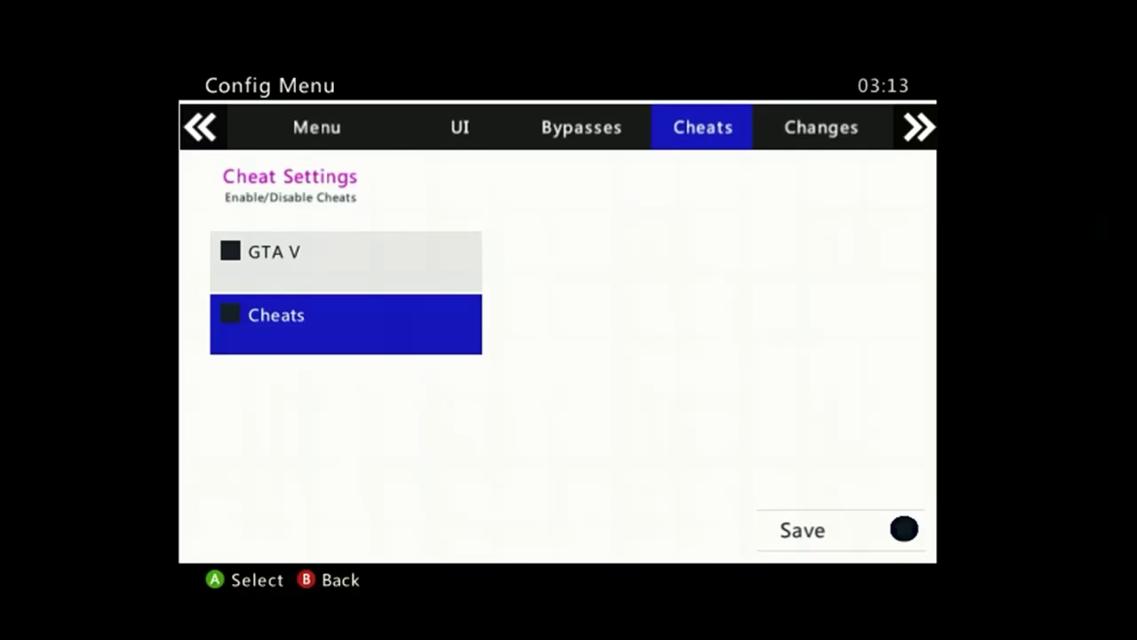
pyautogui.press('Up')
pyautogui.press('Return')
pyautogui.press('Down')
pyautogui.press('Return')
pyautogui.press('Up')
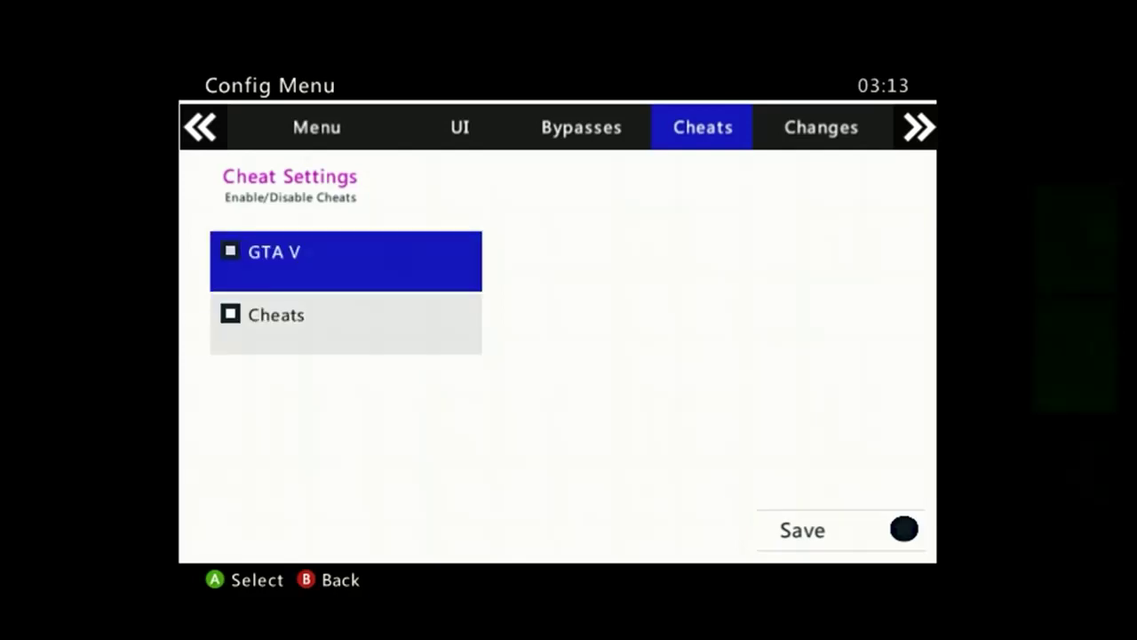
pyautogui.press('Down')
pyautogui.press('Up')
pyautogui.press('Down')
pyautogui.press('Up')
pyautogui.press('Down')
pyautogui.press('Up')
pyautogui.press('Down')
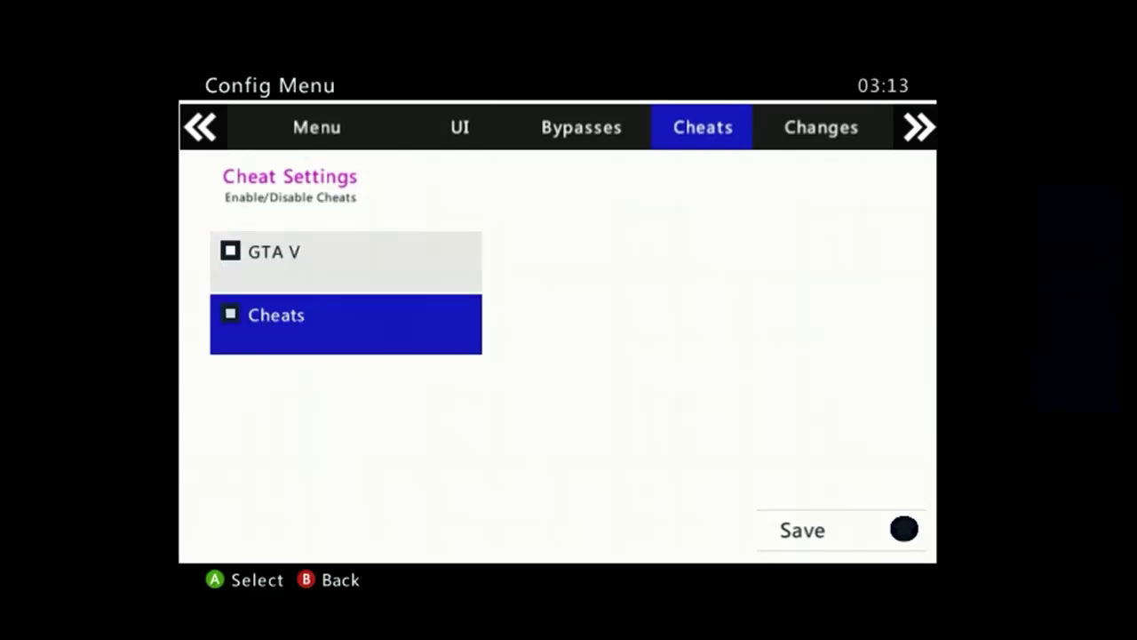
# Return to the bypass settings and check the options for the individual games
pyautogui.press('Left')
pyautogui.press('Down')
pyautogui.press('Down')
pyautogui.press('Up')
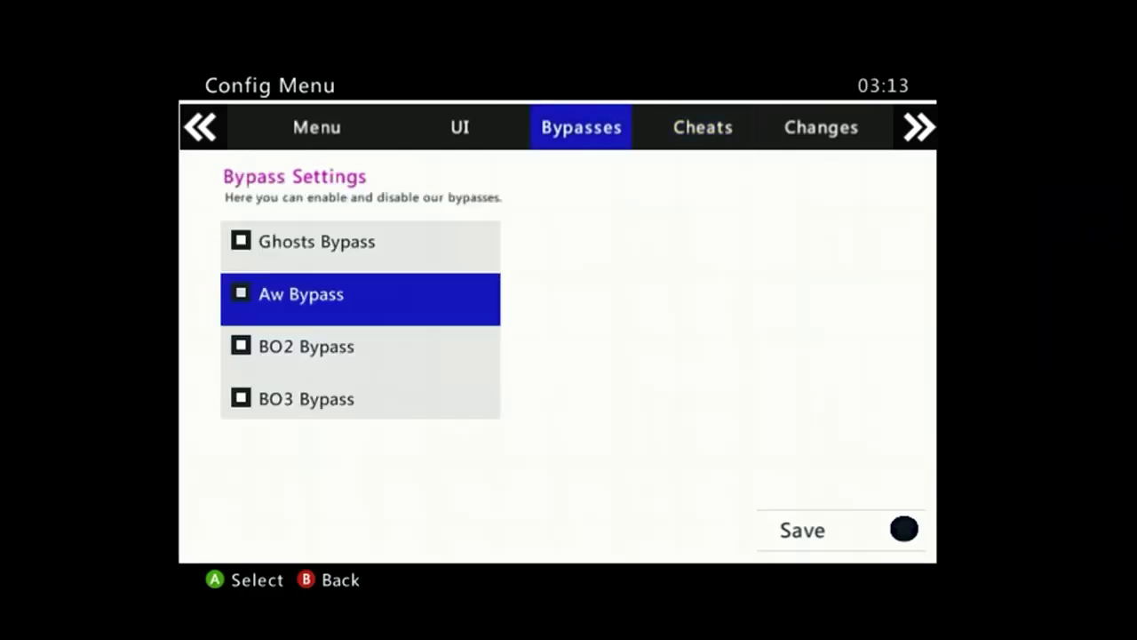
# Save the configuration from the Cheats page and close the Config Menu
pyautogui.press('Up')
pyautogui.press('Right')
pyautogui.press('Down')
pyautogui.press('Down')
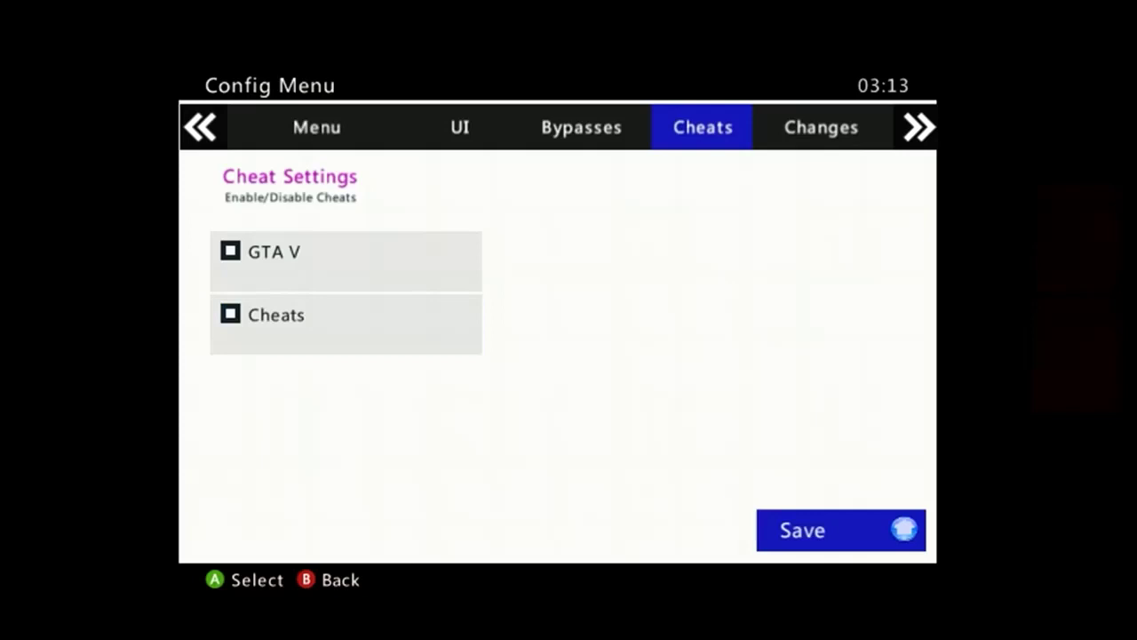
pyautogui.press('Return')
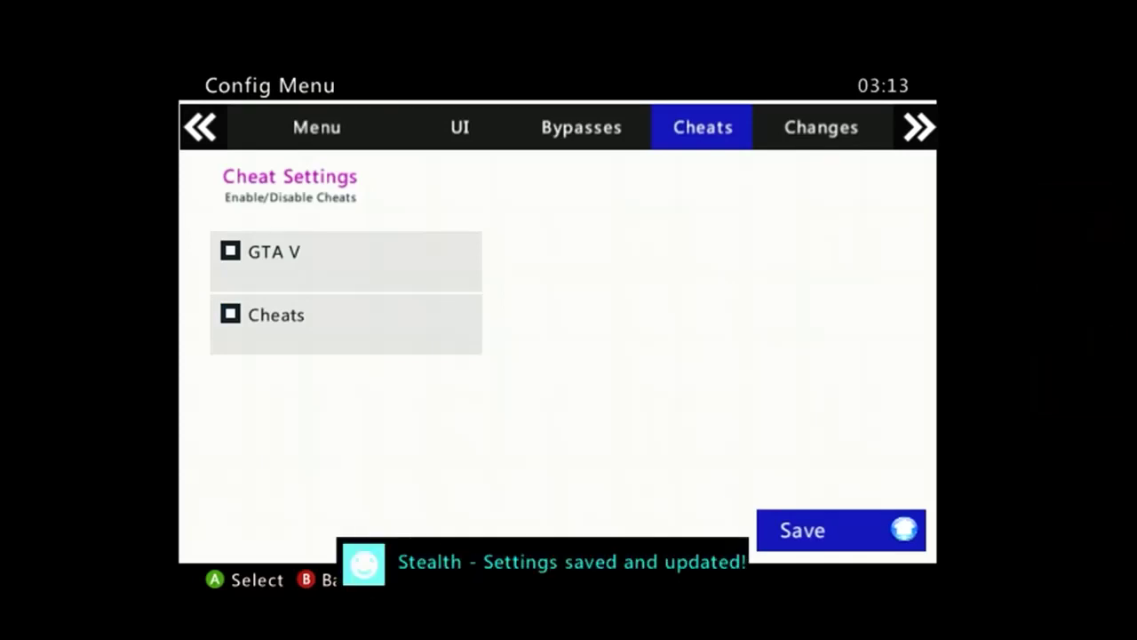
pyautogui.press('Escape')
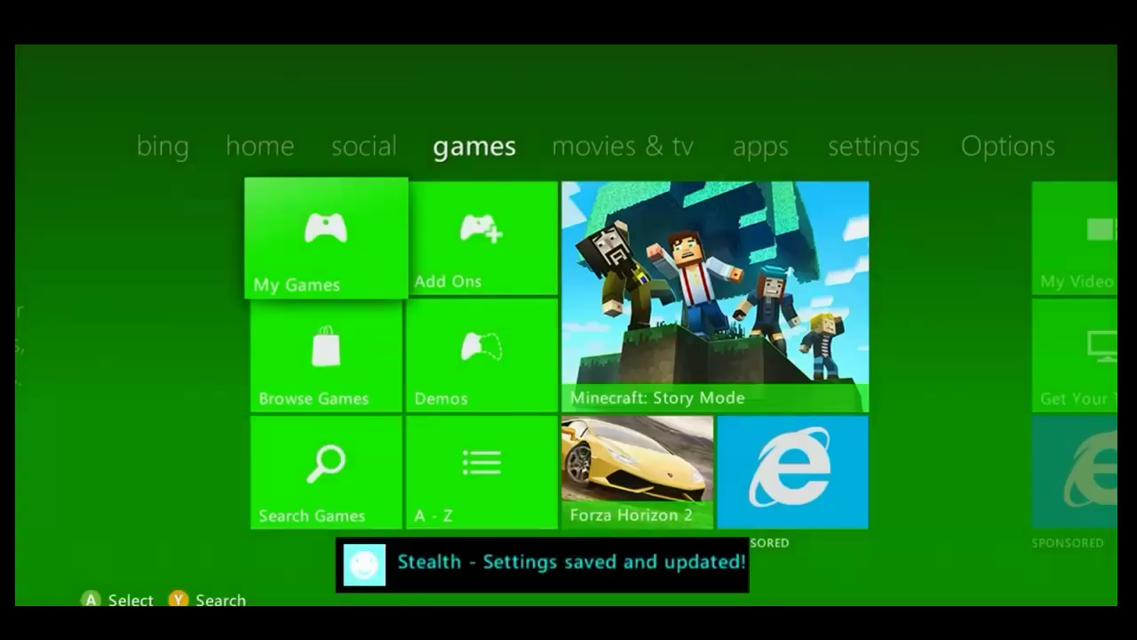
# Reopen the Server Menu from the Xbox Guide settings, look over its UI and Bypasses pages, and close it
pyautogui.press('Down')
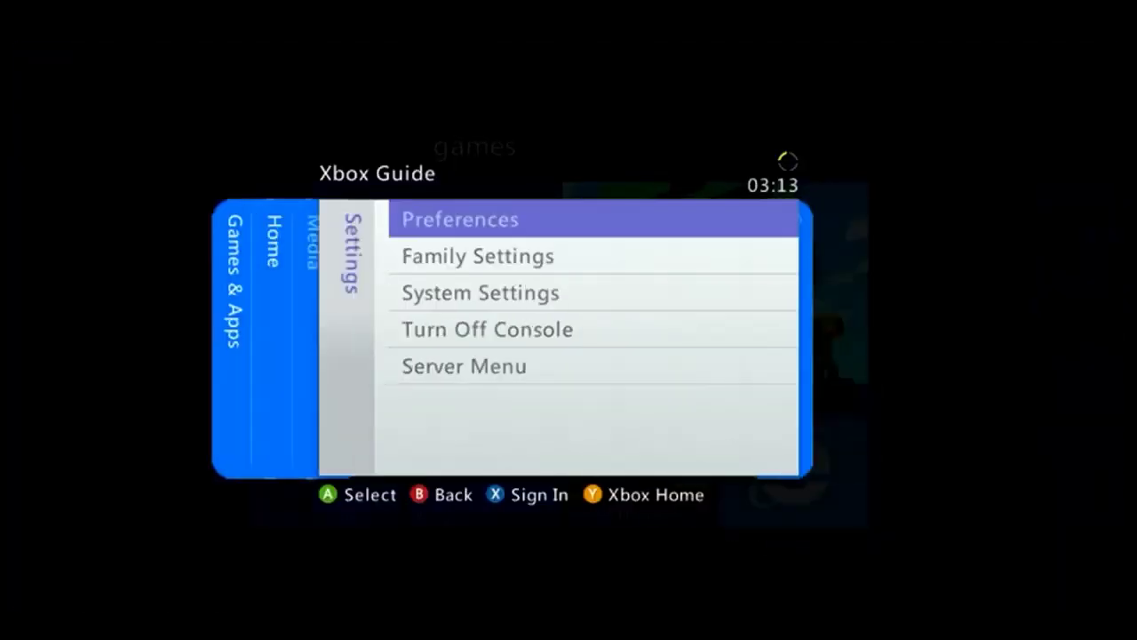
pyautogui.press('Down')
pyautogui.press('Down')
pyautogui.press('Down')
pyautogui.press('Down')
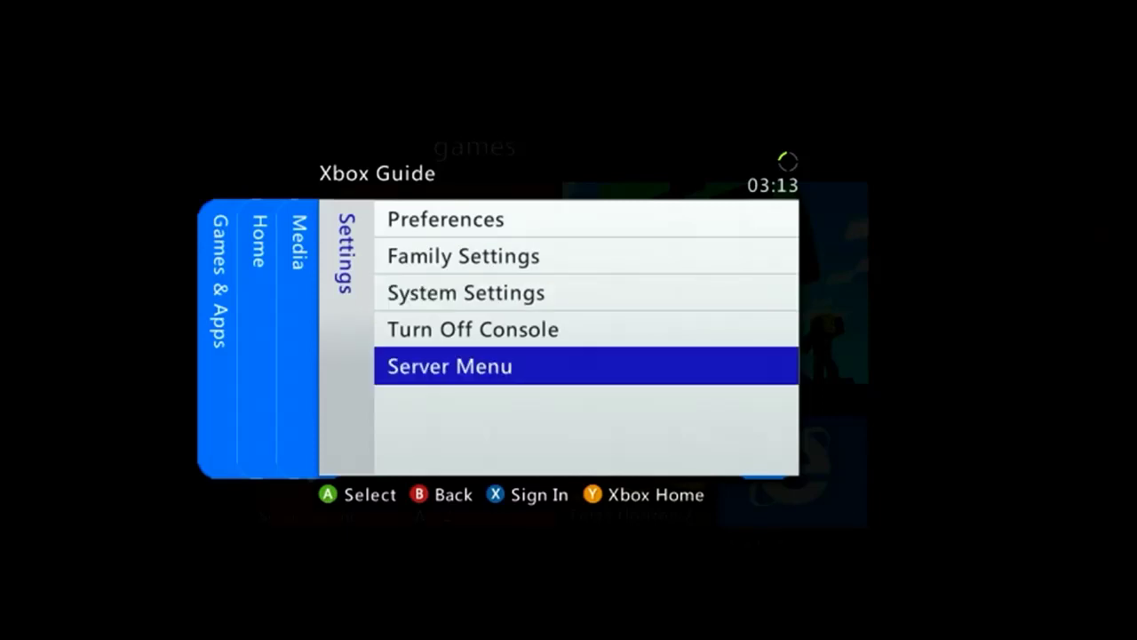
pyautogui.press('Return')
pyautogui.press('Right')
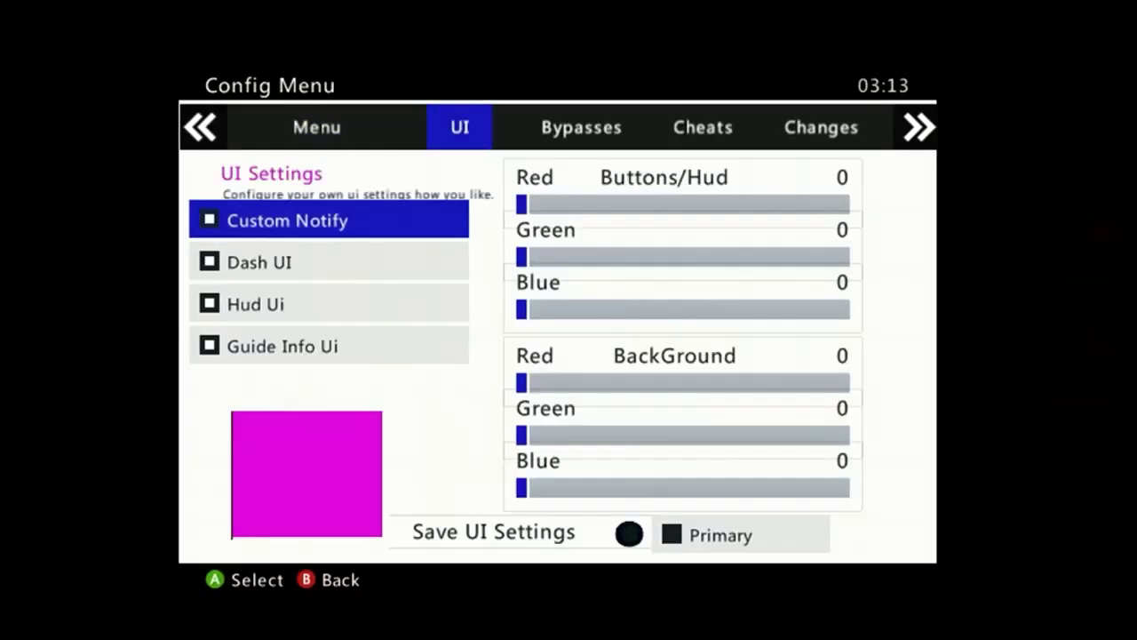
pyautogui.press('Right')
pyautogui.press('Escape')
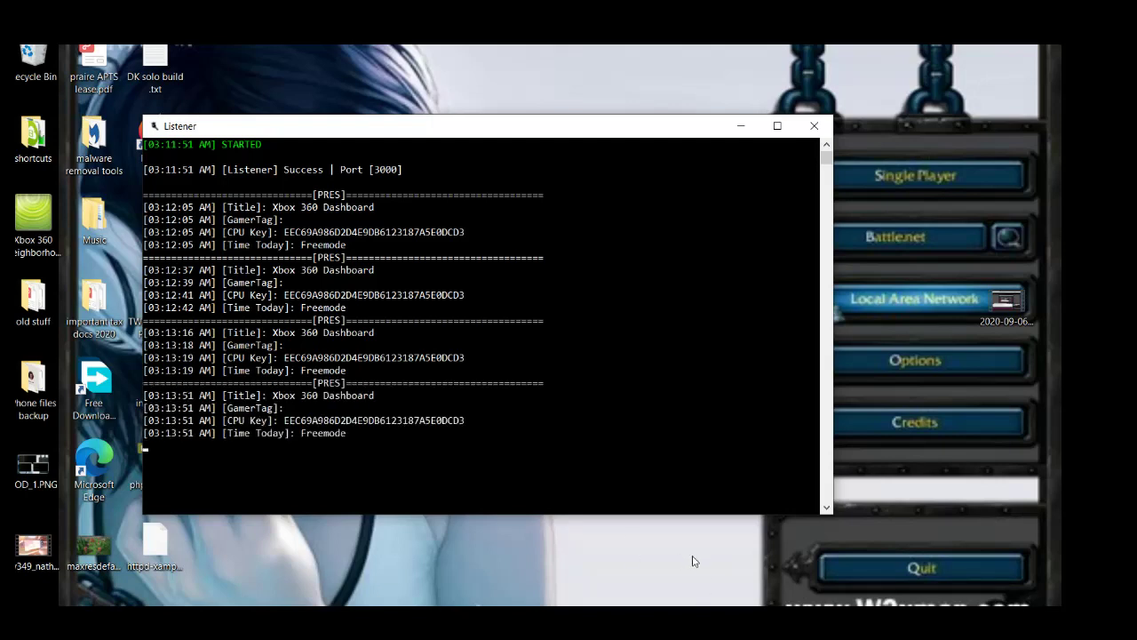
# On the PC desktop, move the Listener window slightly aside and minimize it
pyautogui.moveTo(671, 136); pyautogui.dragTo(712, 140)
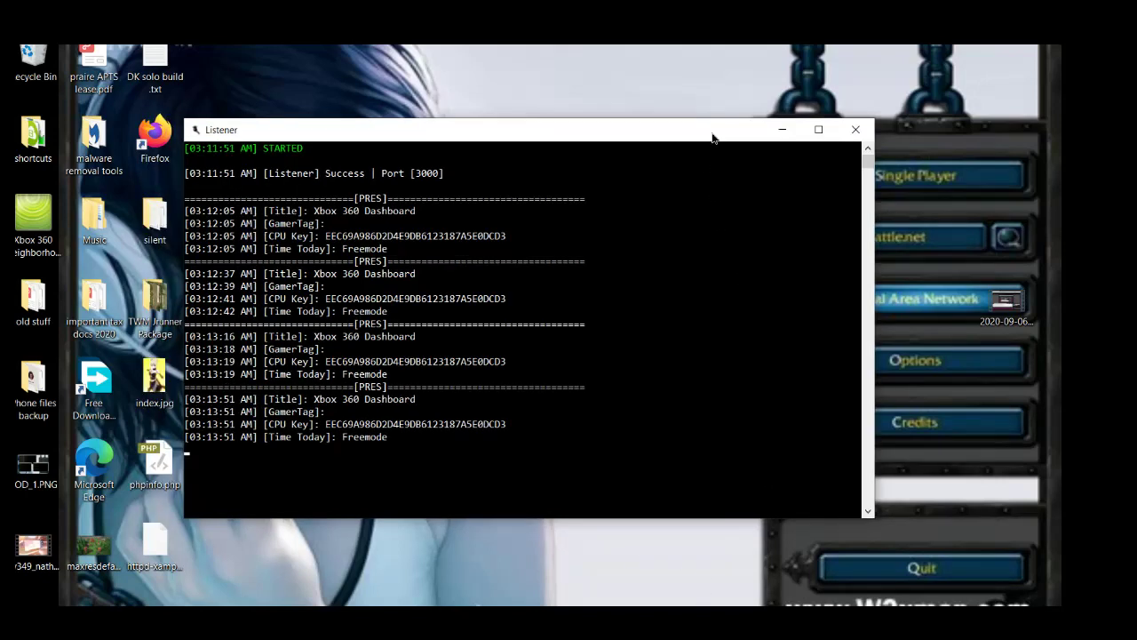
pyautogui.click(782, 126)
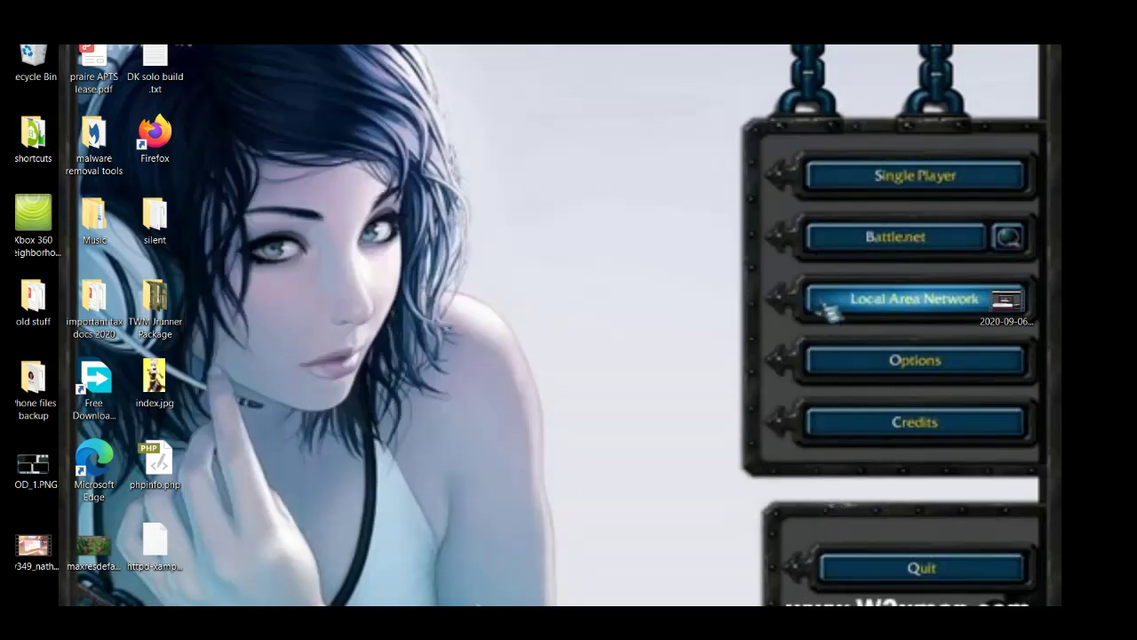